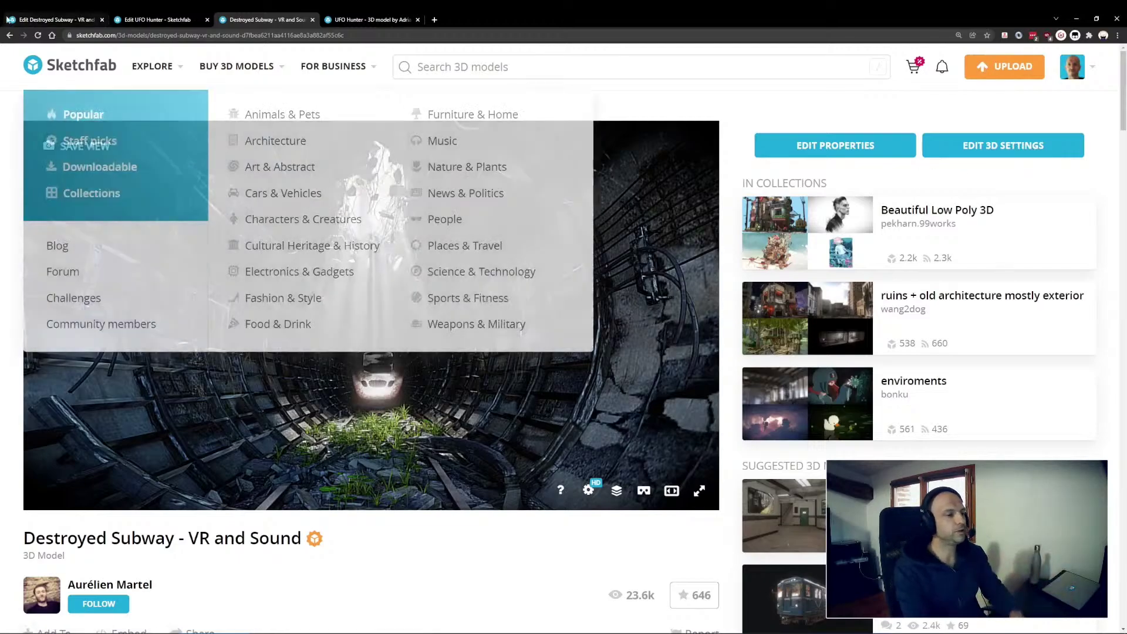
- Switch to the Destroyed Subway - VR and Sound editor and examine the tunnel model from inside and outside
{"action": "left_click", "coordinate": [50, 20]}
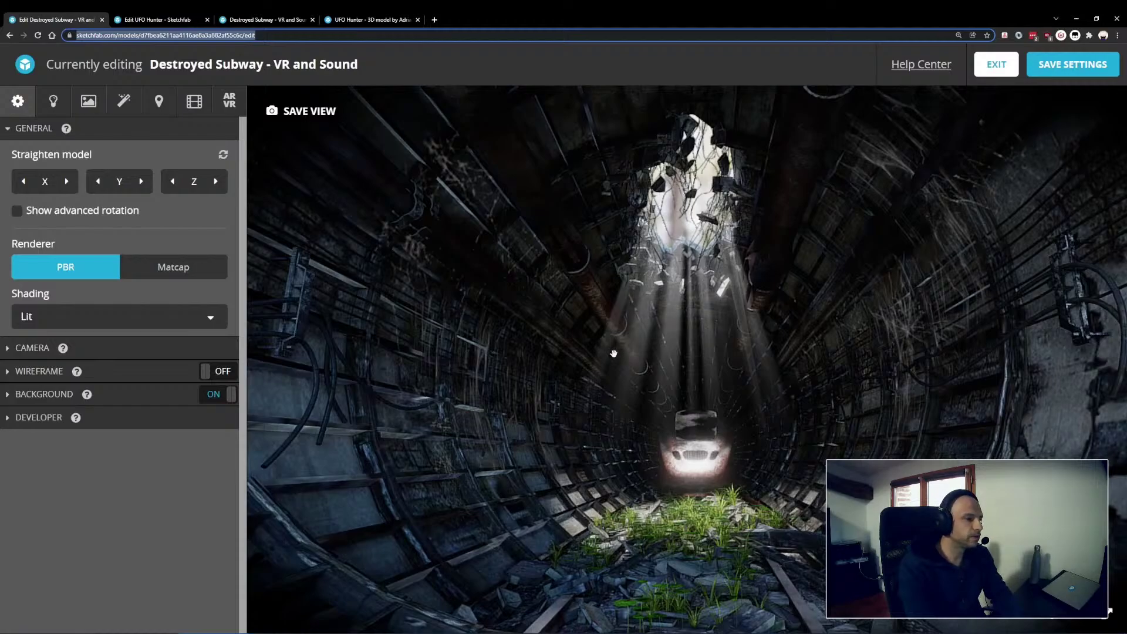
{"action": "left_click_drag", "start_coordinate": [627, 312], "coordinate": [667, 344]}
{"action": "scroll", "coordinate": [667, 344], "scroll_direction": "down", "scroll_amount": 5}
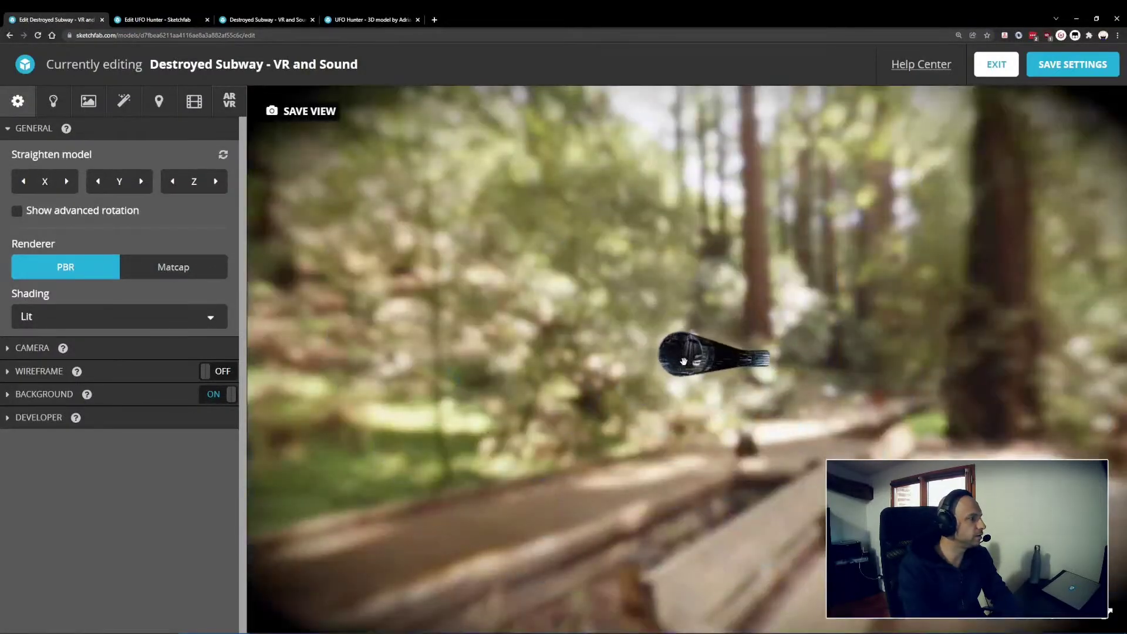
{"action": "scroll", "coordinate": [684, 360], "scroll_direction": "up", "scroll_amount": 5}
{"action": "left_click_drag", "start_coordinate": [699, 370], "coordinate": [675, 409]}
{"action": "scroll", "coordinate": [714, 380], "scroll_direction": "up", "scroll_amount": 5}
{"action": "scroll", "coordinate": [714, 380], "scroll_direction": "up", "scroll_amount": 5}
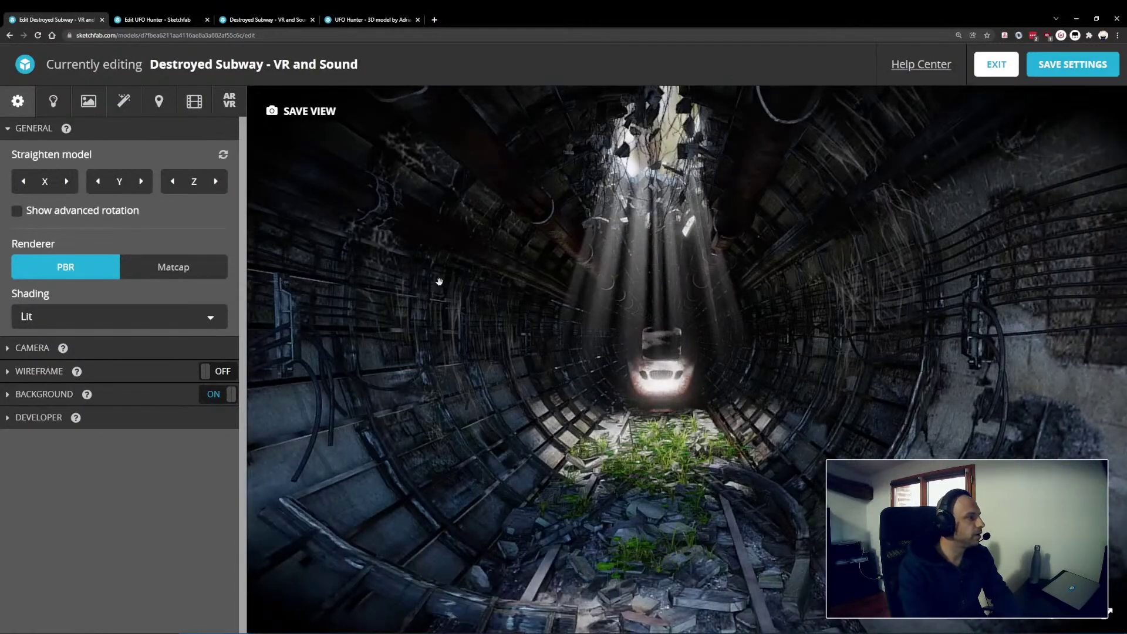
{"action": "left_click_drag", "start_coordinate": [685, 397], "coordinate": [741, 199]}
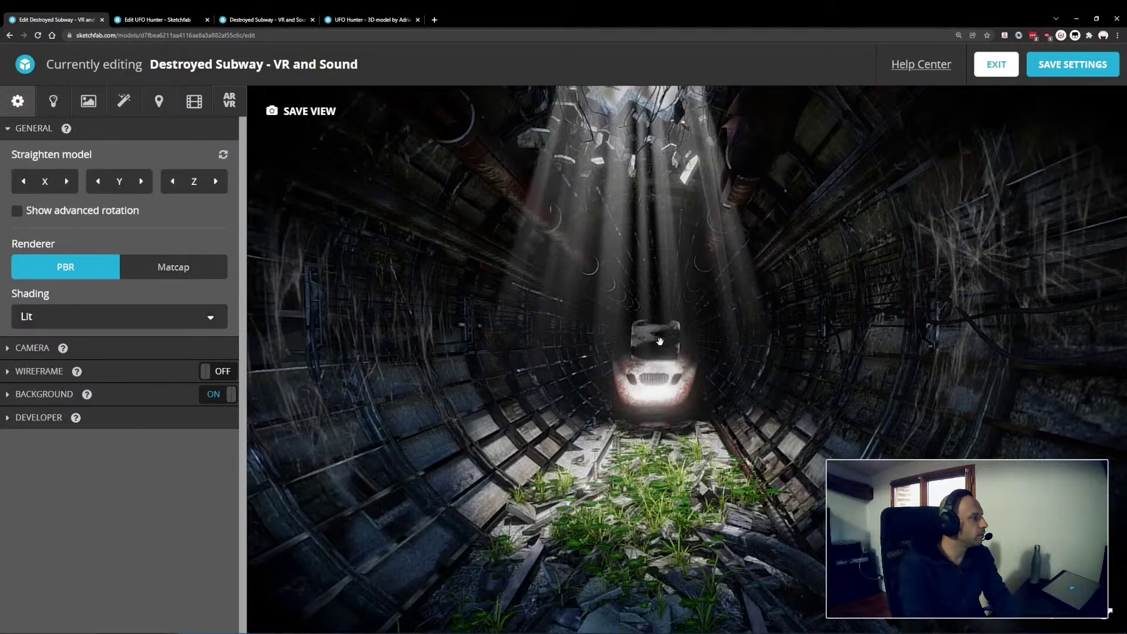
{"action": "scroll", "coordinate": [660, 341], "scroll_direction": "down", "scroll_amount": 3}
{"action": "scroll", "coordinate": [528, 286], "scroll_direction": "down", "scroll_amount": 5}
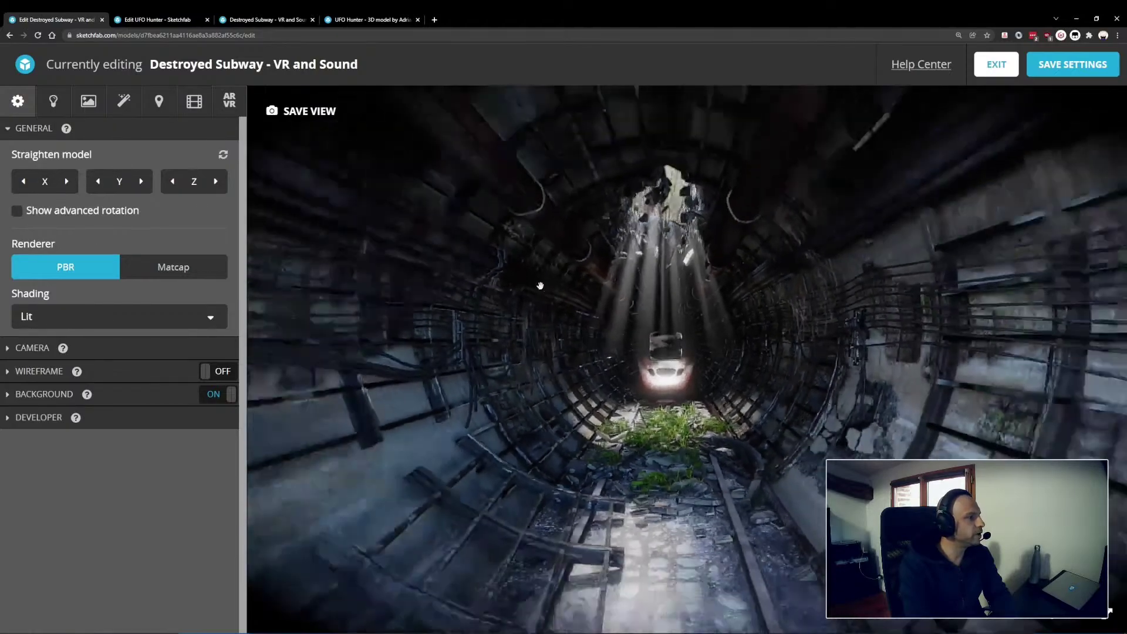
{"action": "scroll", "coordinate": [540, 286], "scroll_direction": "down", "scroll_amount": 5}
{"action": "scroll", "coordinate": [616, 370], "scroll_direction": "up", "scroll_amount": 6}
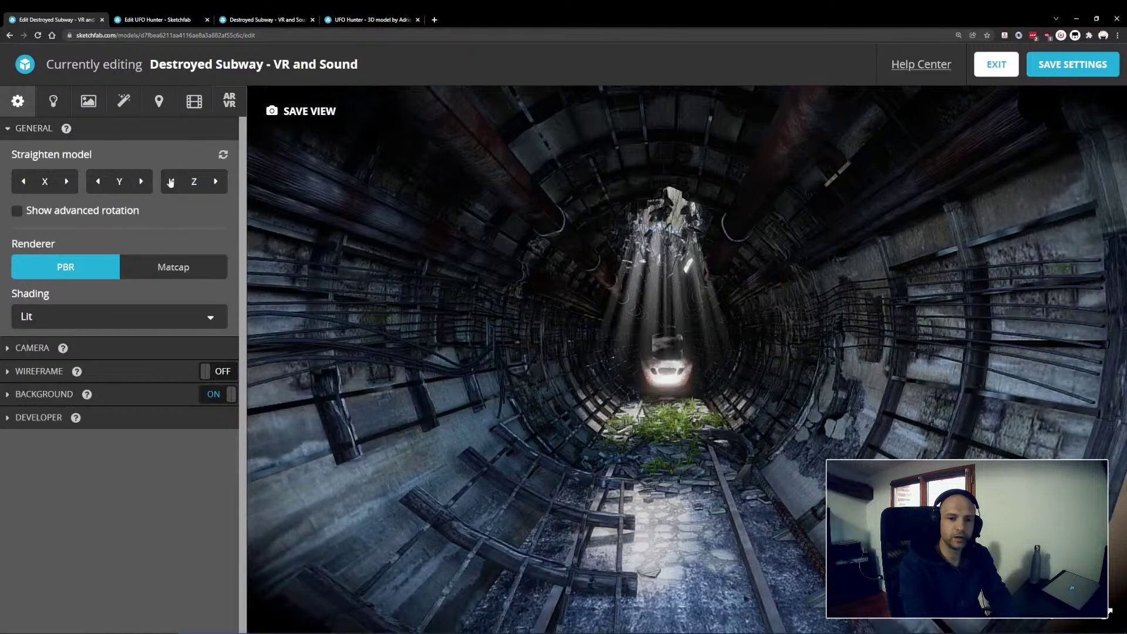
- Rotate the model about its Z axis and turn it back to its original orientation
{"action": "left_click", "coordinate": [216, 182]}
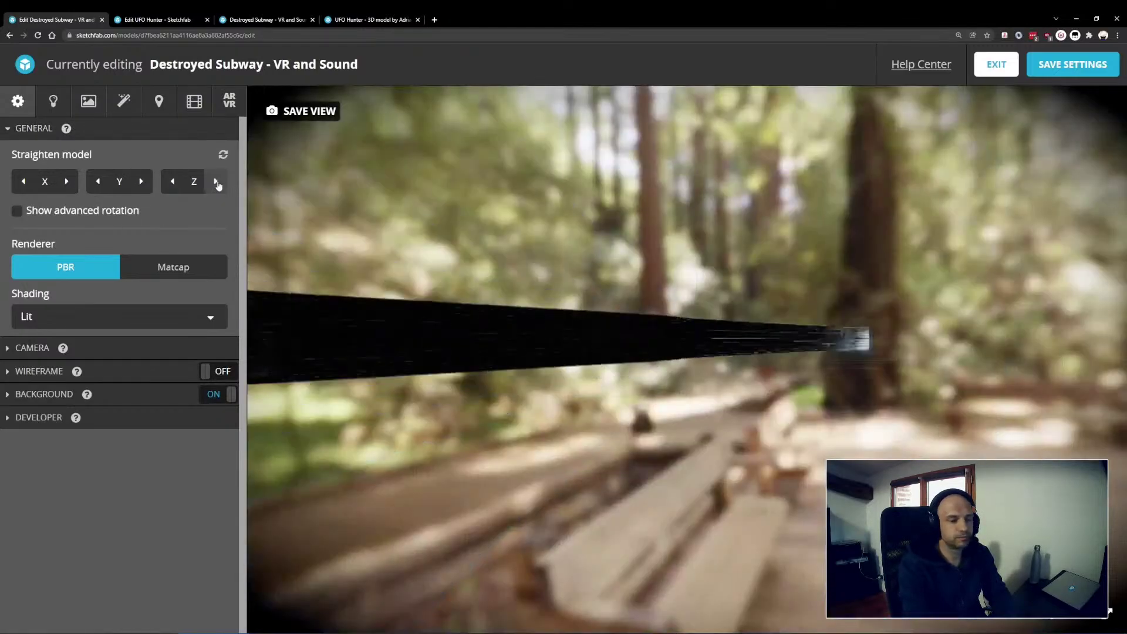
{"action": "left_click", "coordinate": [173, 182]}
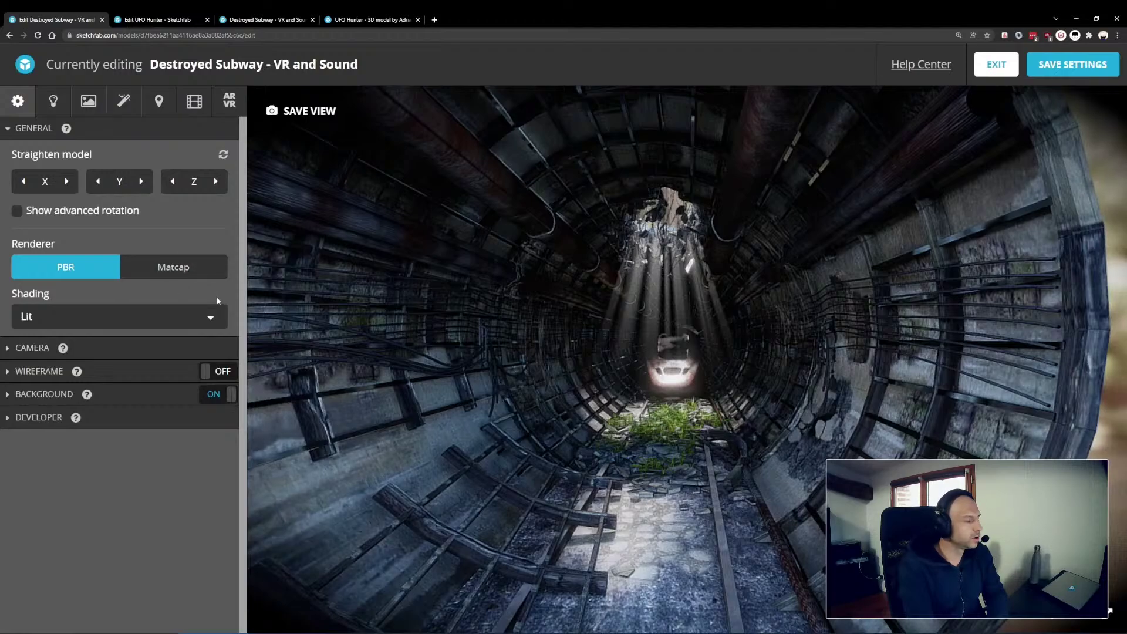
- Preview the tunnel with the Matcap renderer, then restore the PBR renderer
{"action": "left_click", "coordinate": [189, 266]}
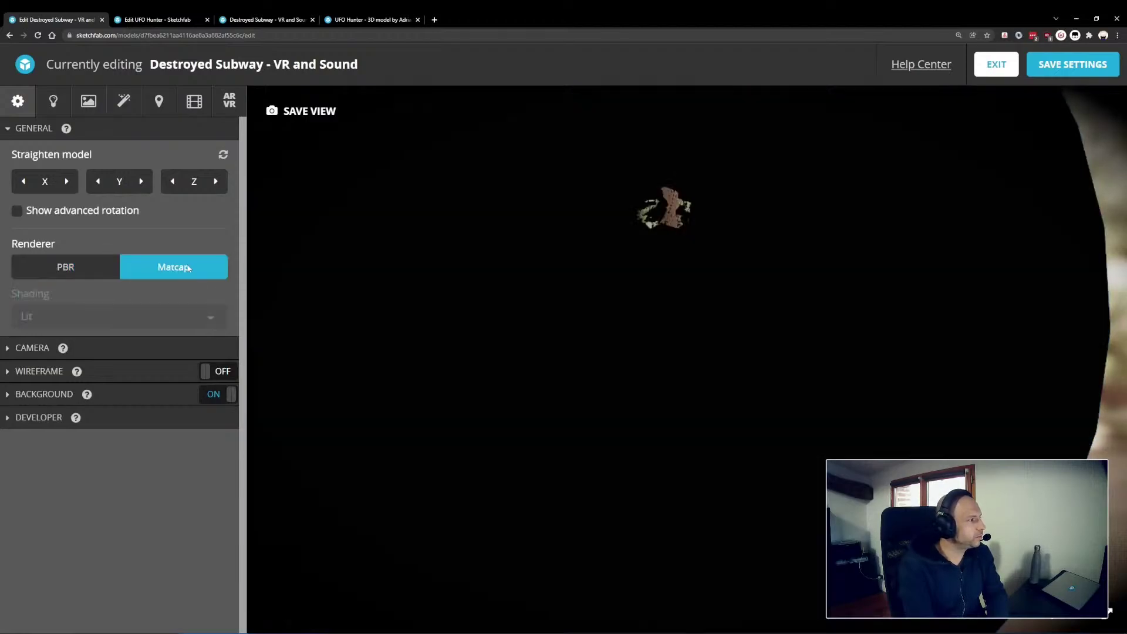
{"action": "scroll", "coordinate": [682, 374], "scroll_direction": "down", "scroll_amount": 5}
{"action": "scroll", "coordinate": [683, 375], "scroll_direction": "up", "scroll_amount": 5}
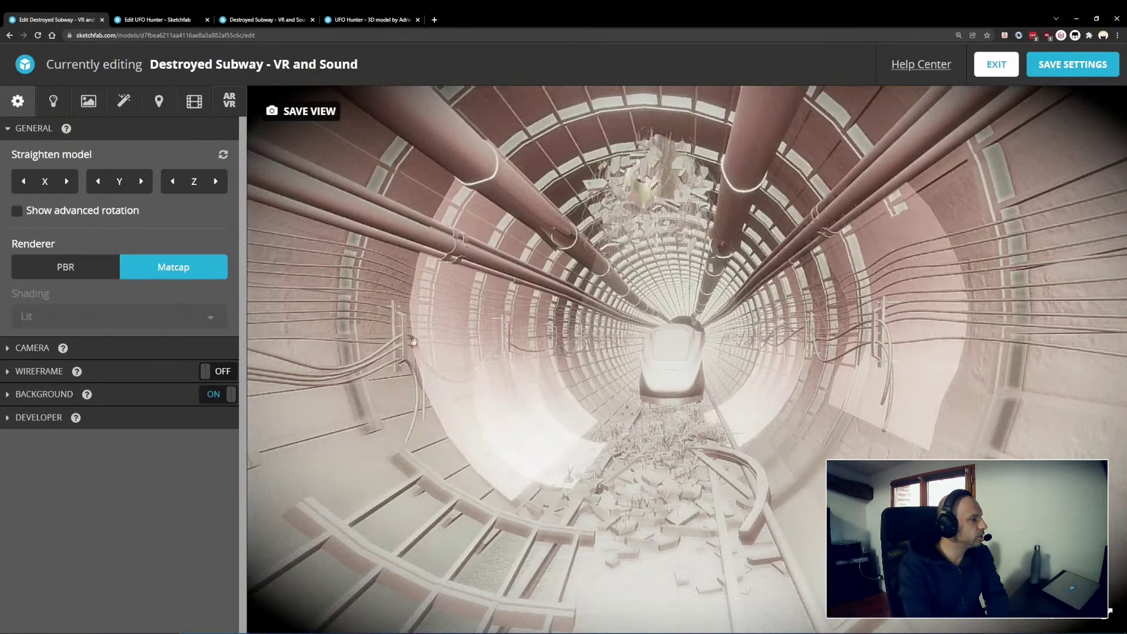
{"action": "left_click_drag", "start_coordinate": [631, 436], "coordinate": [571, 370]}
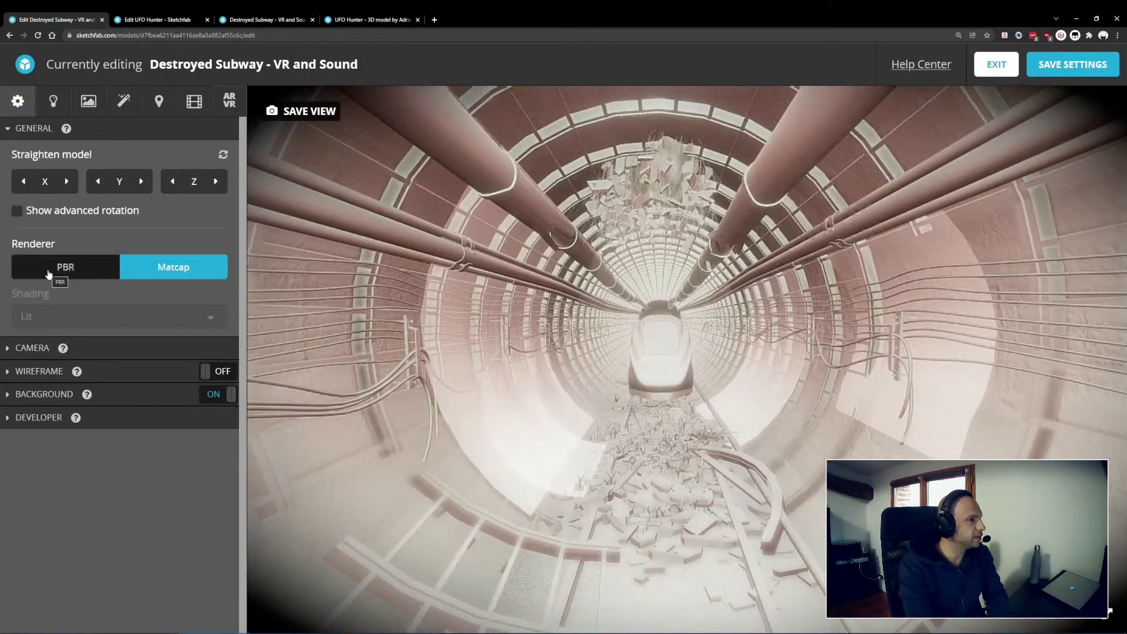
{"action": "left_click", "coordinate": [86, 269]}
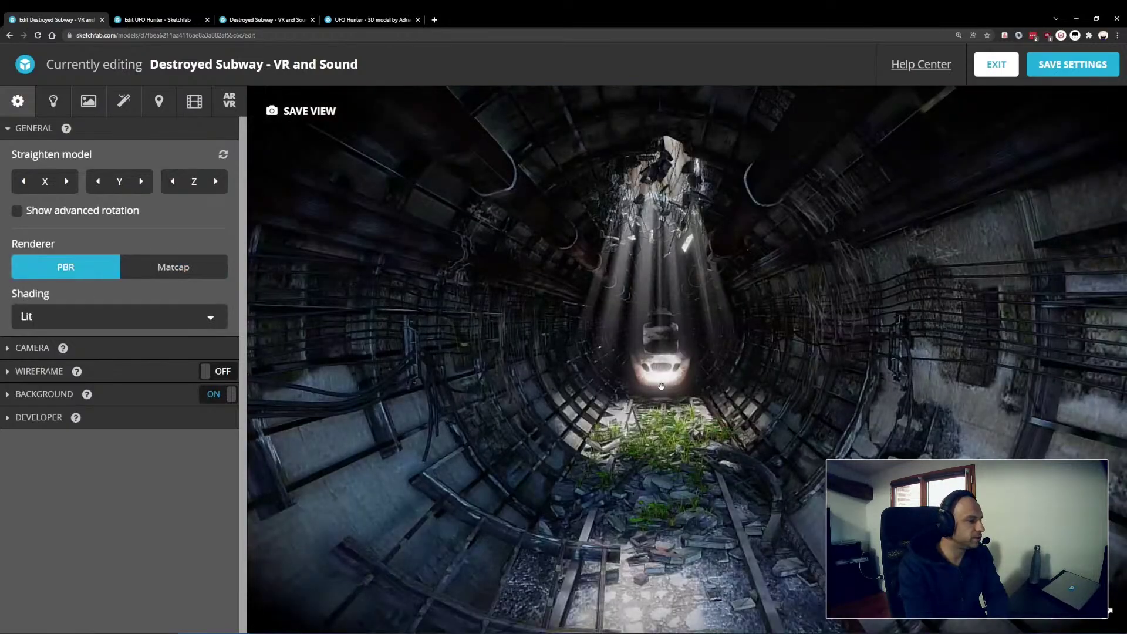
{"action": "left_click_drag", "start_coordinate": [662, 386], "coordinate": [637, 384]}
{"action": "scroll", "coordinate": [637, 384], "scroll_direction": "up", "scroll_amount": 4}
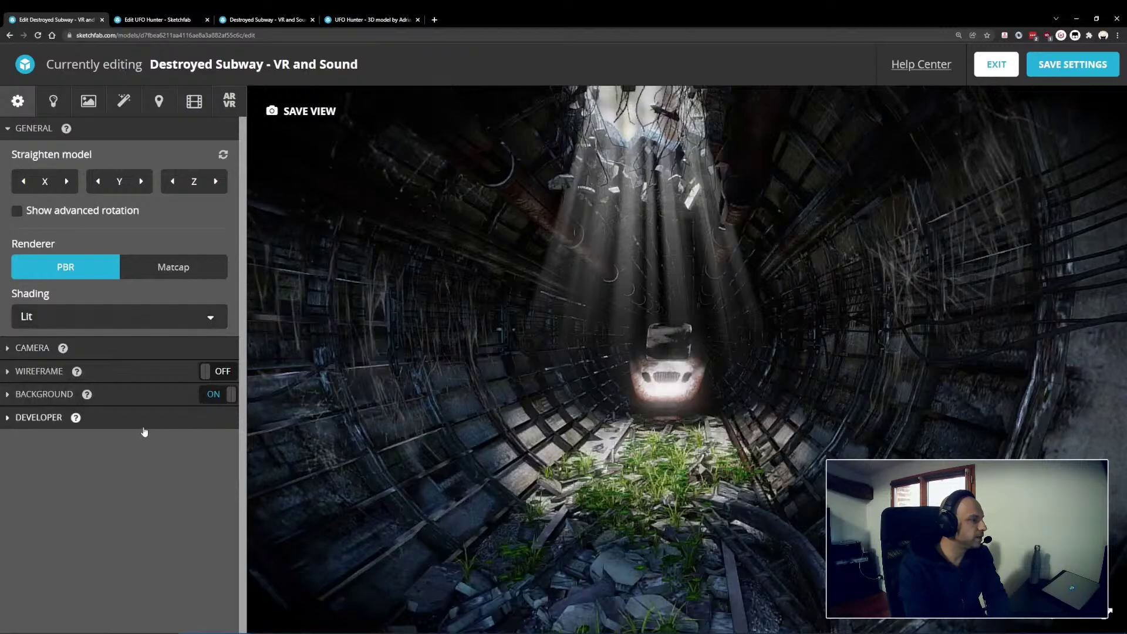
- Open the lighting settings and examine the Muir Wood environment options and the tunnel's lighting from outside and inside
{"action": "left_click", "coordinate": [117, 397]}
{"action": "left_click", "coordinate": [117, 397]}
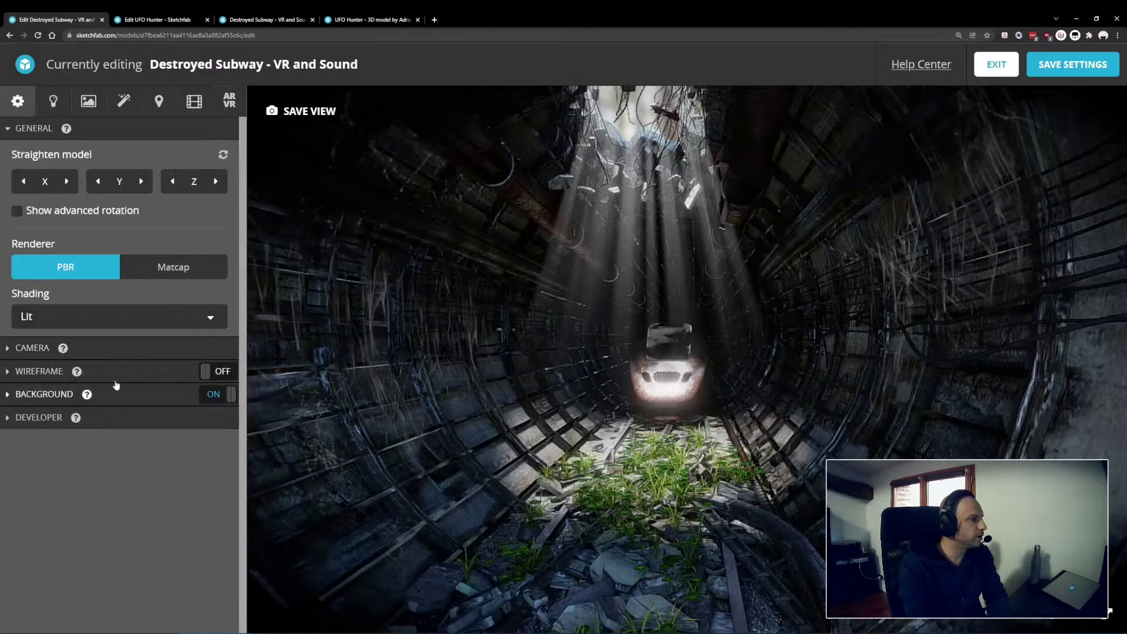
{"action": "left_click", "coordinate": [53, 103]}
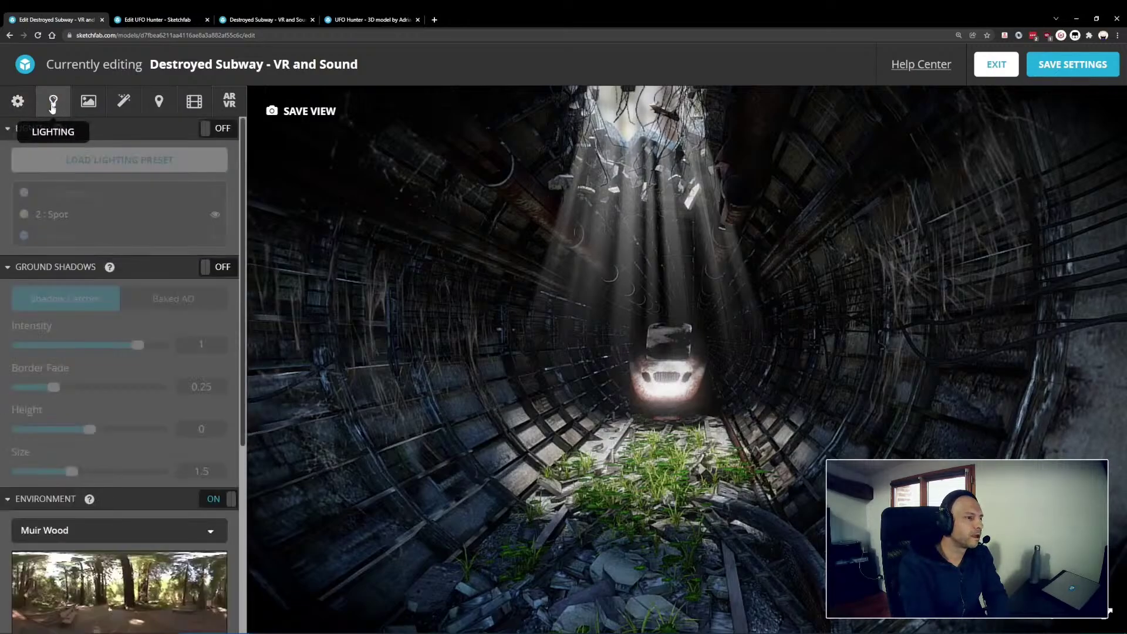
{"action": "double_click", "coordinate": [697, 334]}
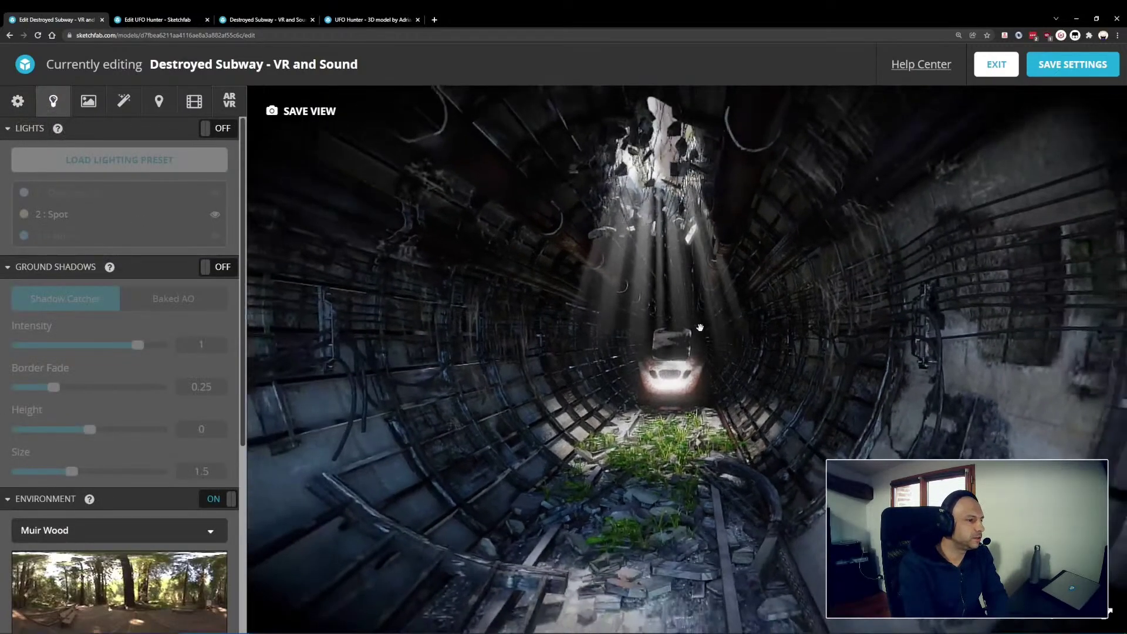
{"action": "scroll", "coordinate": [118, 448], "scroll_direction": "down", "scroll_amount": 5}
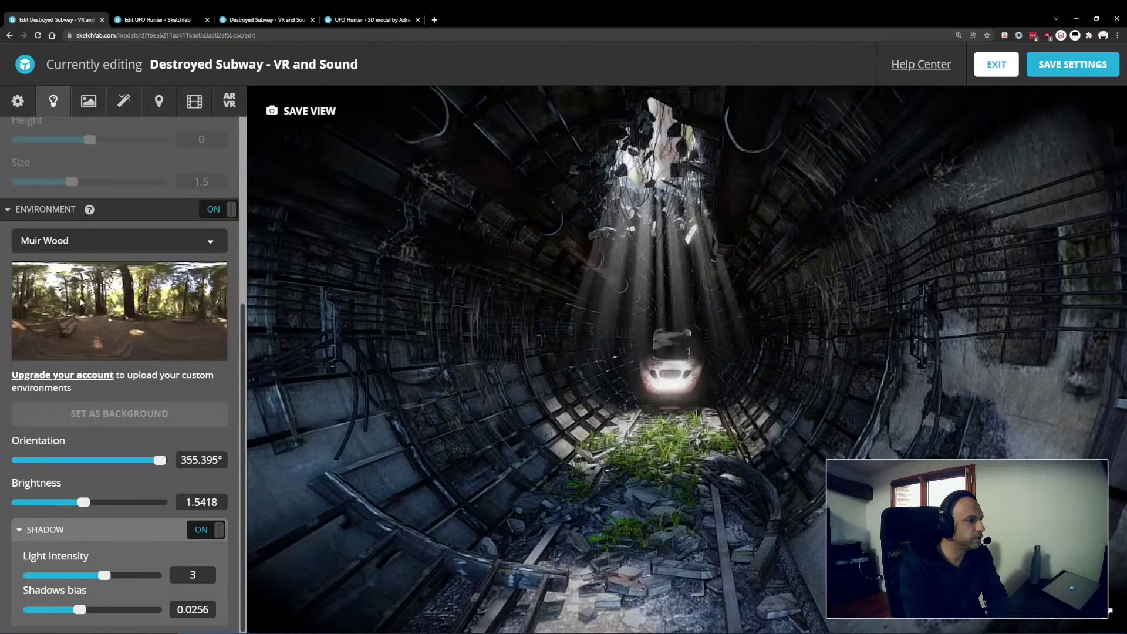
{"action": "scroll", "coordinate": [751, 401], "scroll_direction": "down", "scroll_amount": 10}
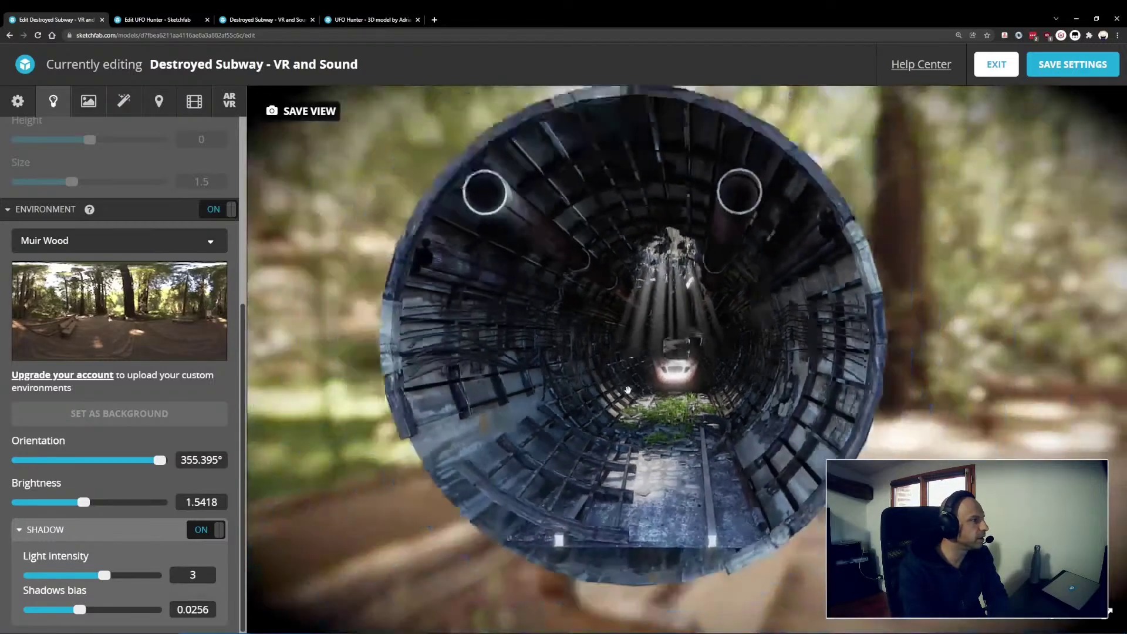
{"action": "left_click_drag", "start_coordinate": [750, 401], "coordinate": [669, 428]}
{"action": "scroll", "coordinate": [669, 428], "scroll_direction": "up", "scroll_amount": 10}
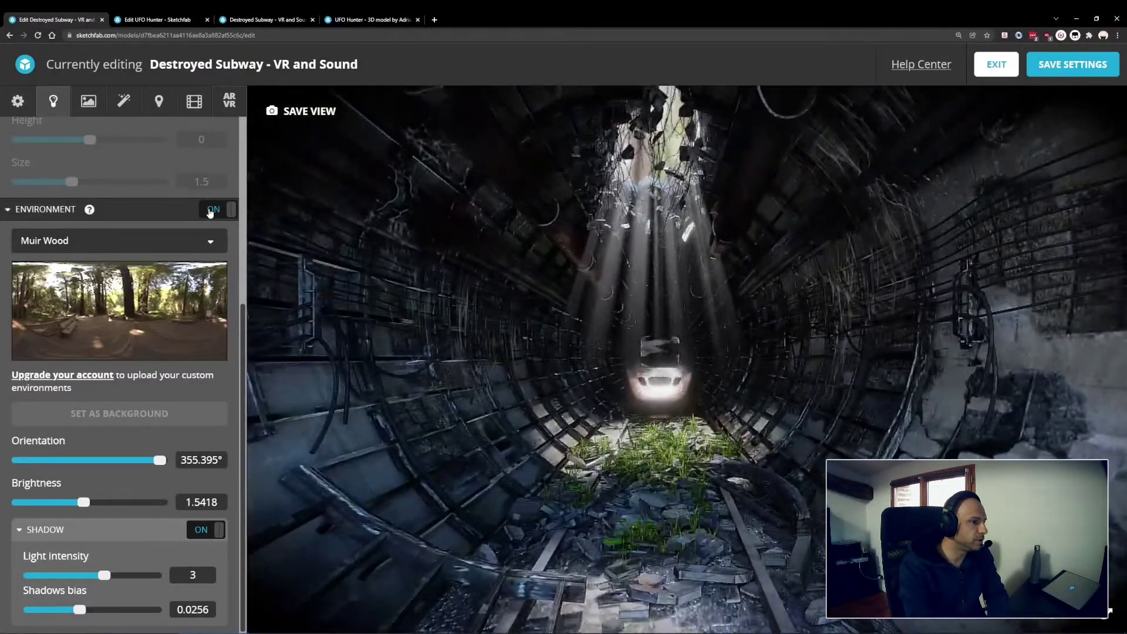
- Compare the tunnel with and without environment lighting by turning the environment off and on twice
{"action": "left_click", "coordinate": [210, 210]}
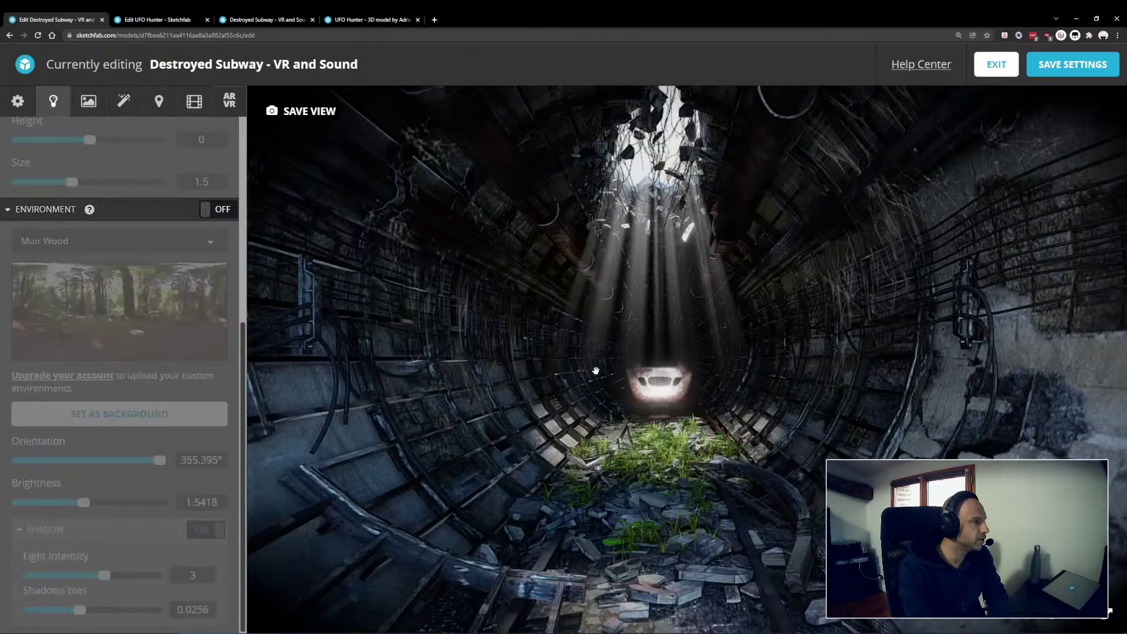
{"action": "left_click", "coordinate": [228, 211]}
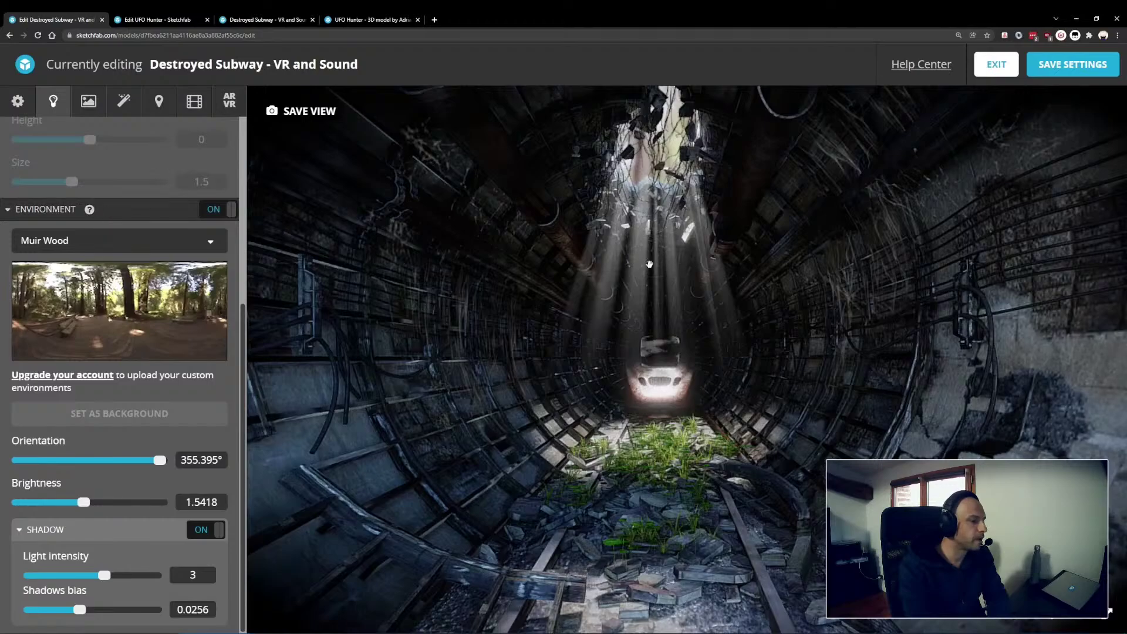
{"action": "scroll", "coordinate": [77, 276], "scroll_direction": "up", "scroll_amount": 5}
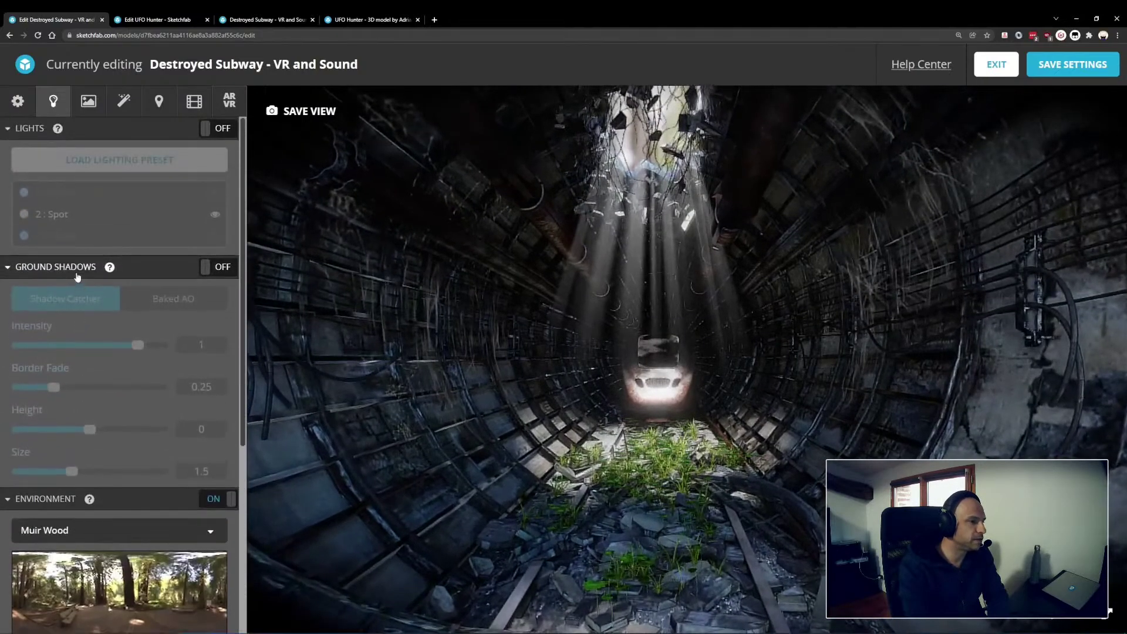
{"action": "scroll", "coordinate": [77, 276], "scroll_direction": "down", "scroll_amount": 5}
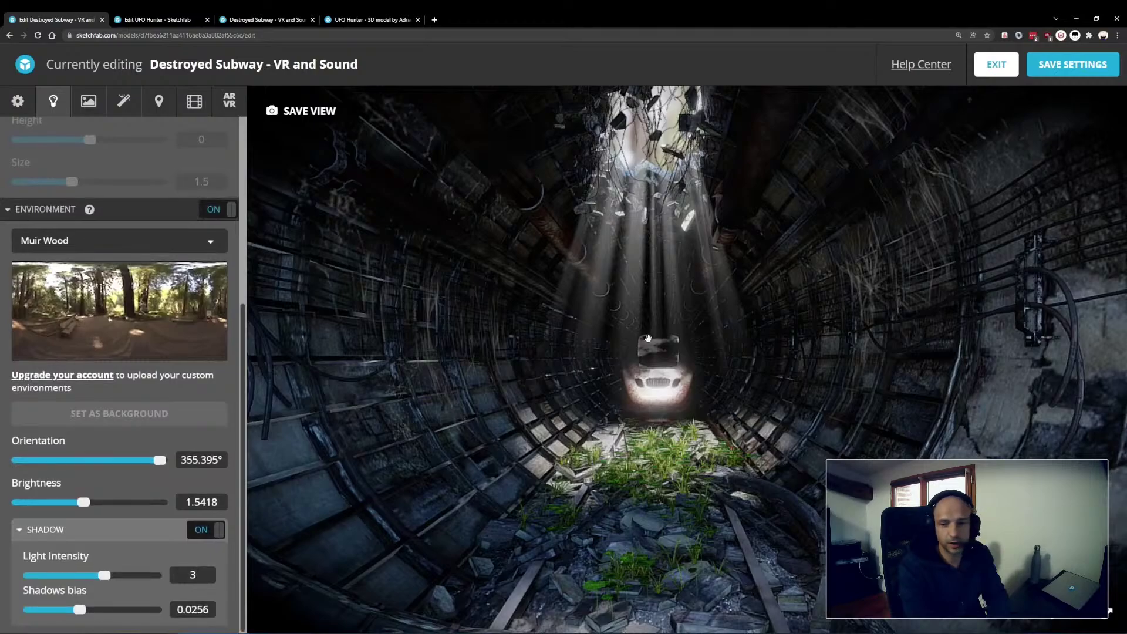
{"action": "scroll", "coordinate": [644, 344], "scroll_direction": "up", "scroll_amount": 3}
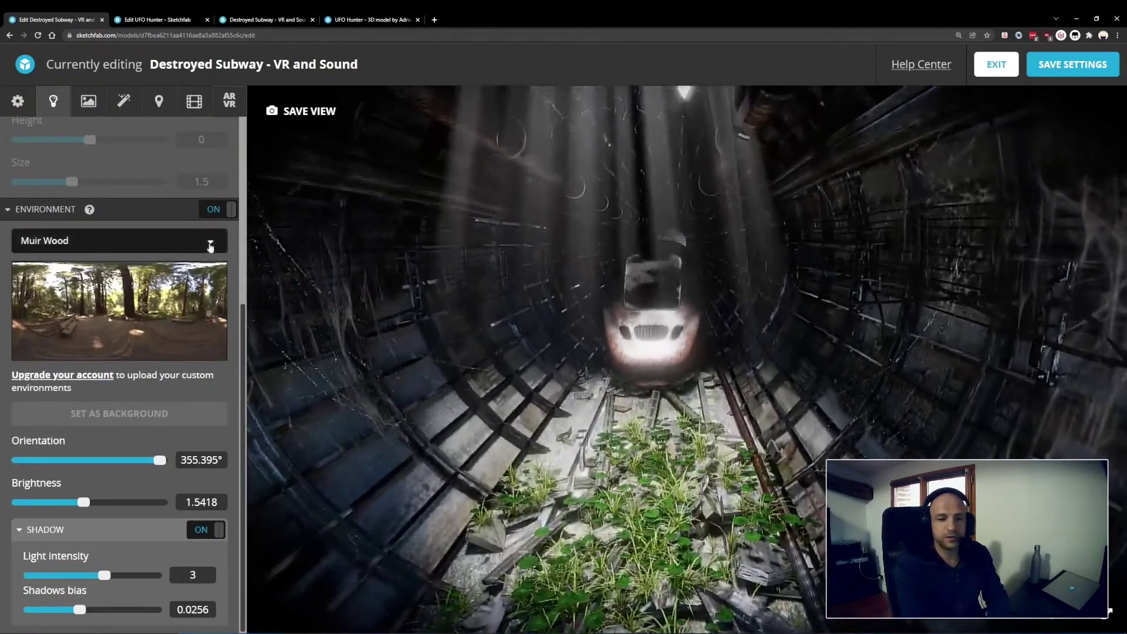
{"action": "left_click", "coordinate": [215, 209]}
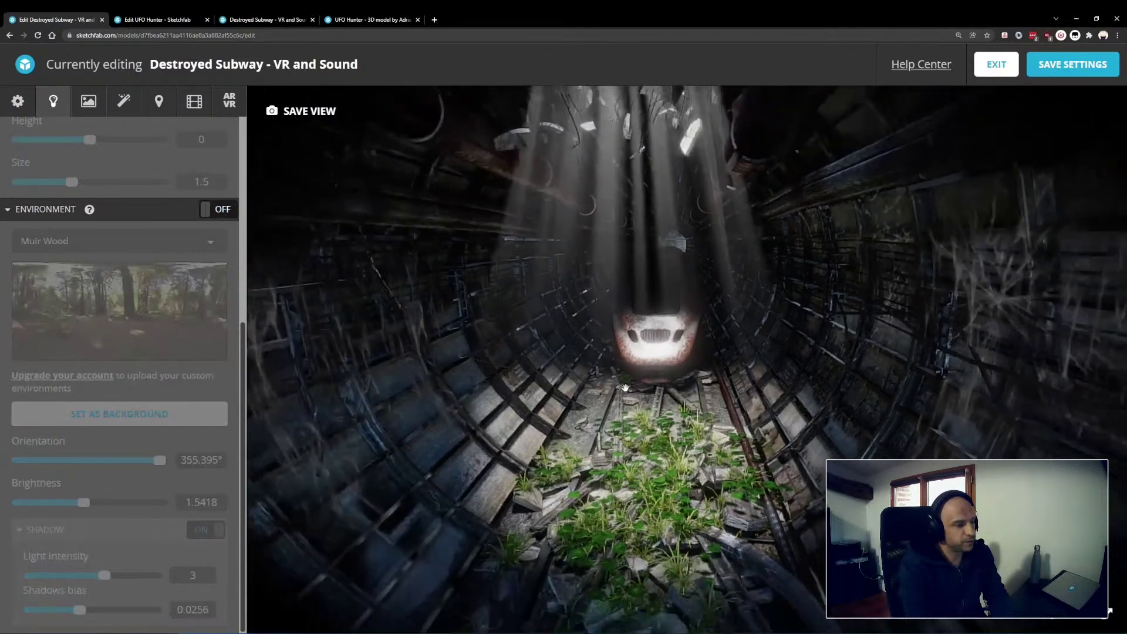
{"action": "left_click_drag", "start_coordinate": [625, 388], "coordinate": [513, 478]}
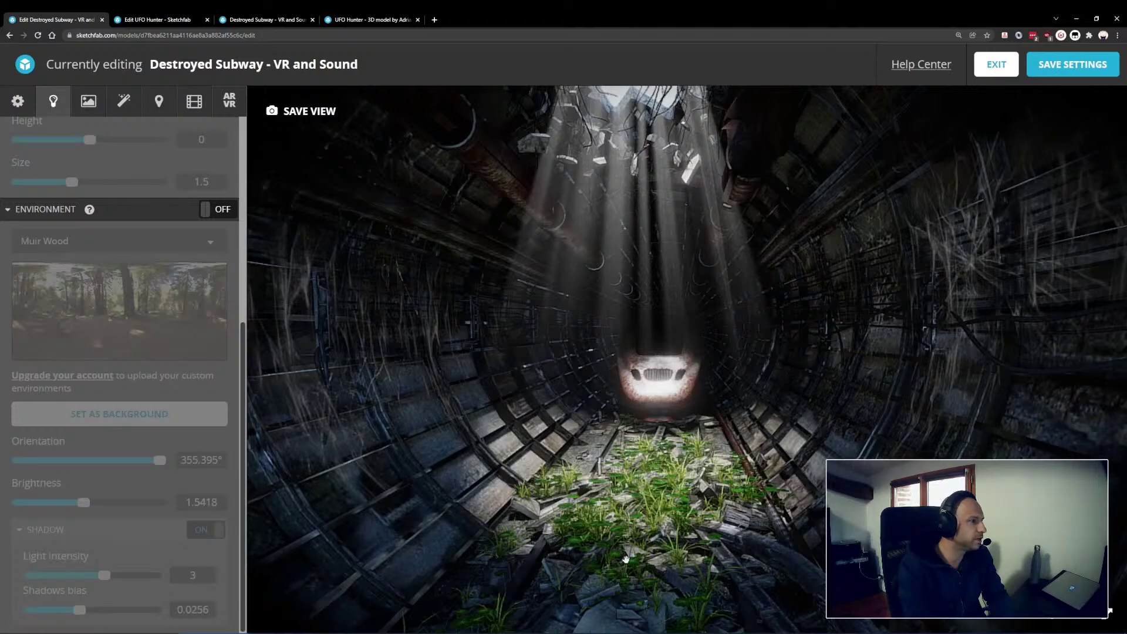
{"action": "left_click", "coordinate": [212, 209]}
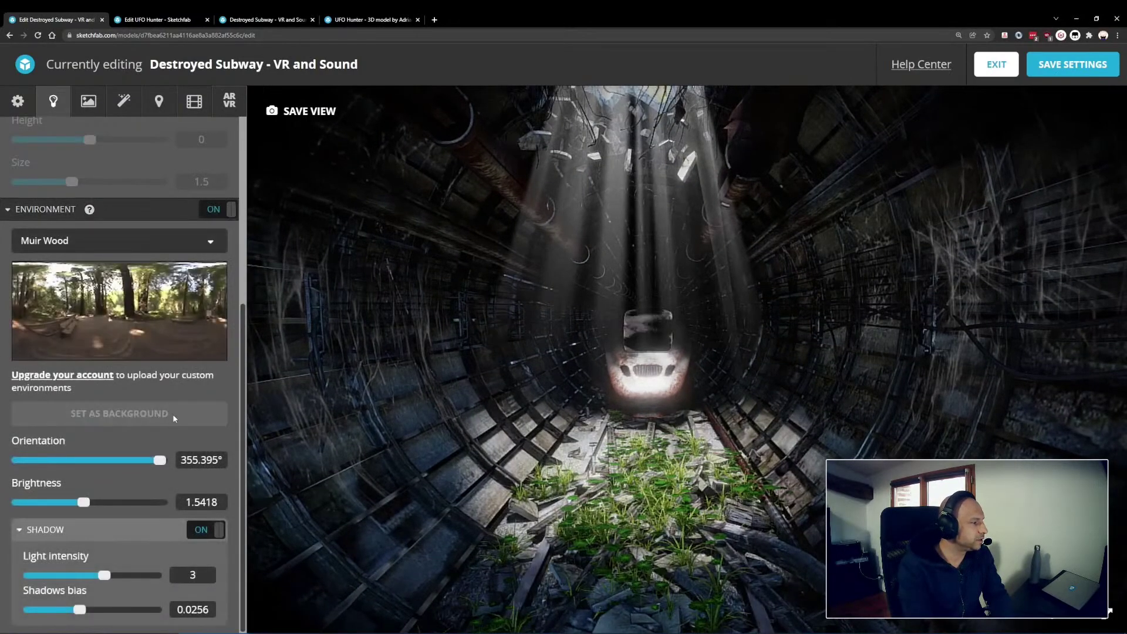
- Set the environment orientation to 230.867° while checking the tunnel from outside and inside
{"action": "scroll", "coordinate": [697, 439], "scroll_direction": "down", "scroll_amount": 5}
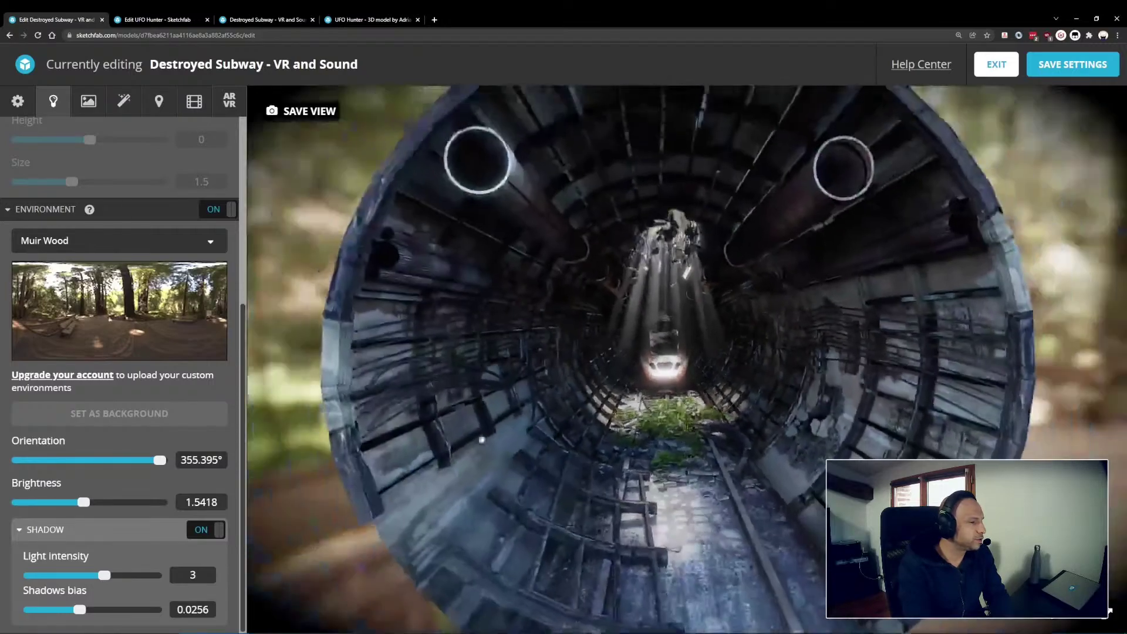
{"action": "left_click_drag", "start_coordinate": [160, 460], "coordinate": [112, 460]}
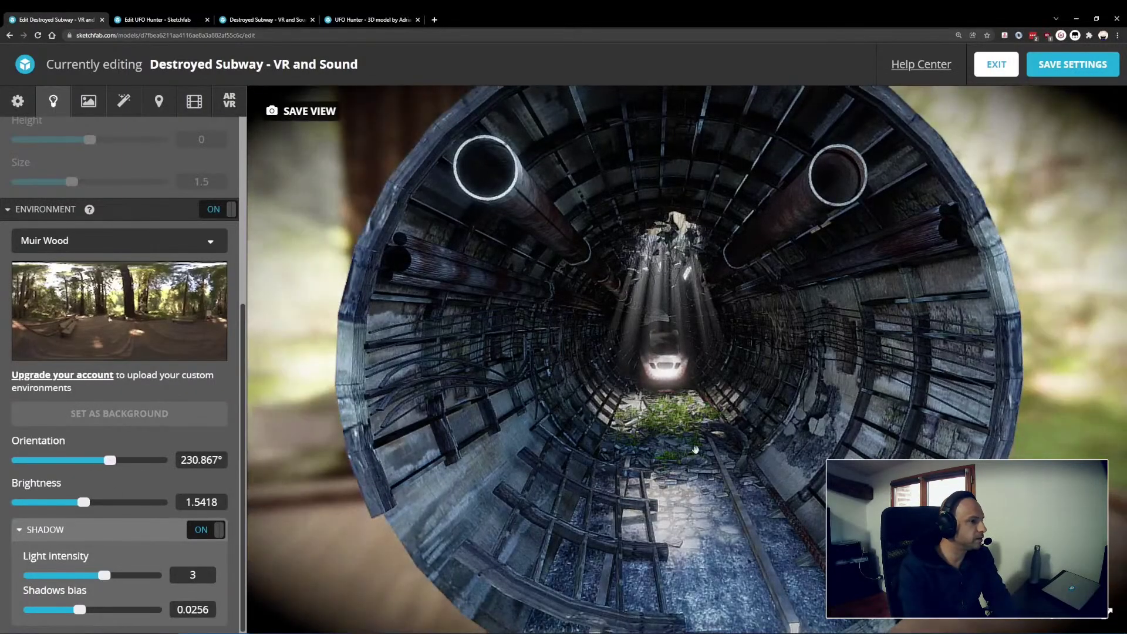
{"action": "scroll", "coordinate": [587, 460], "scroll_direction": "down", "scroll_amount": 5}
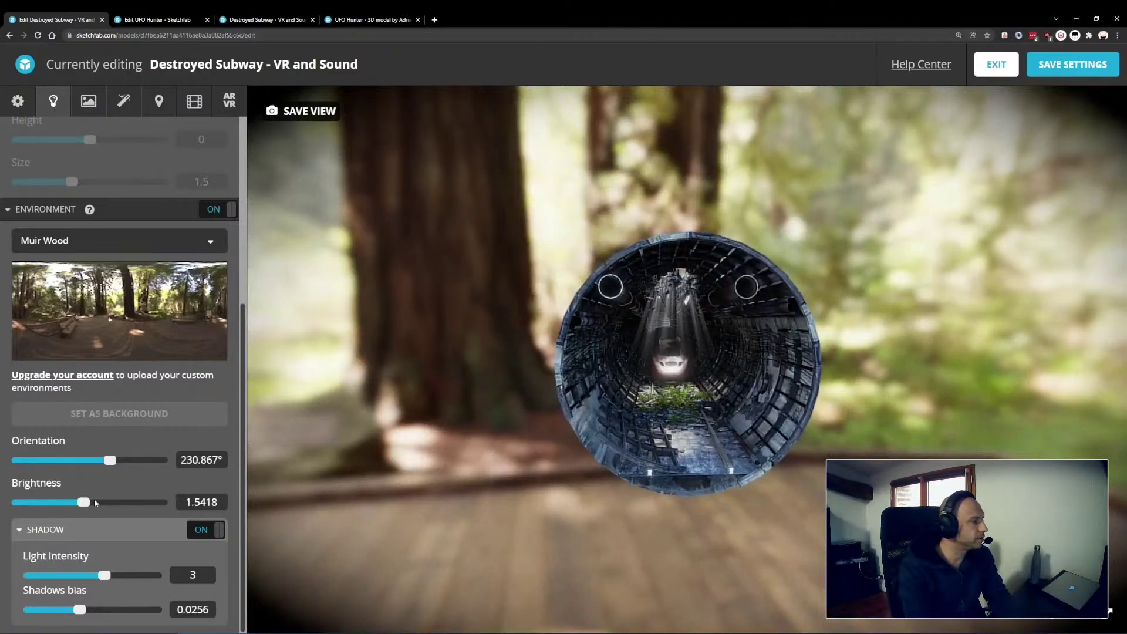
{"action": "scroll", "coordinate": [792, 453], "scroll_direction": "up", "scroll_amount": 5}
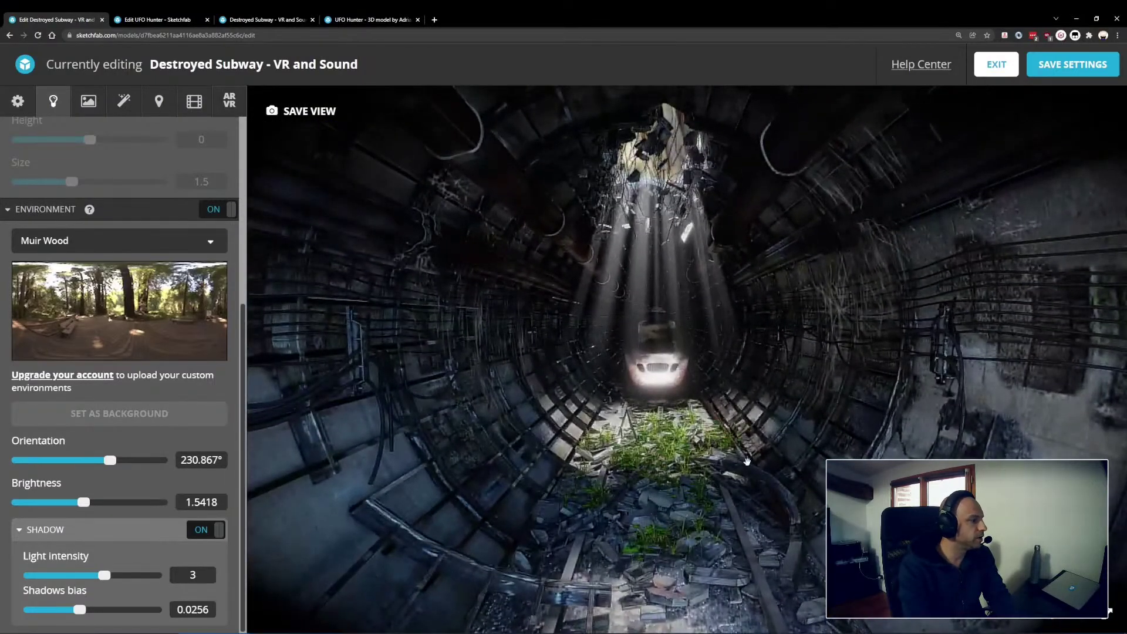
- Open the material settings and look through the full list of the scene's materials from concrete-arches to wire
{"action": "scroll", "coordinate": [73, 316], "scroll_direction": "up", "scroll_amount": 5}
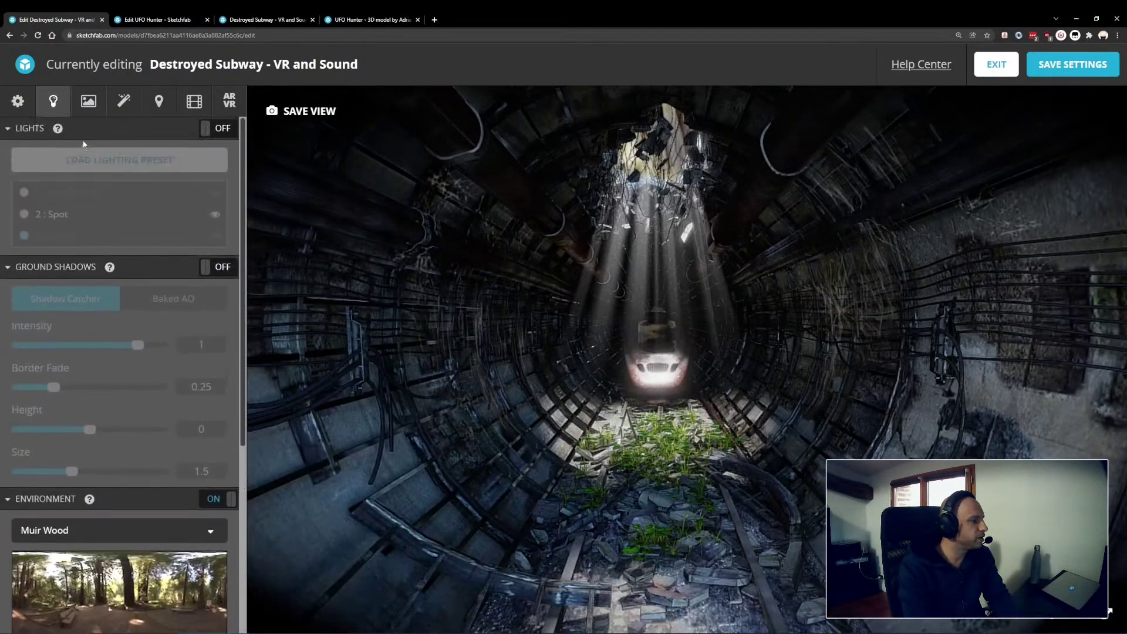
{"action": "left_click", "coordinate": [89, 104]}
{"action": "left_click_drag", "start_coordinate": [865, 386], "coordinate": [695, 427]}
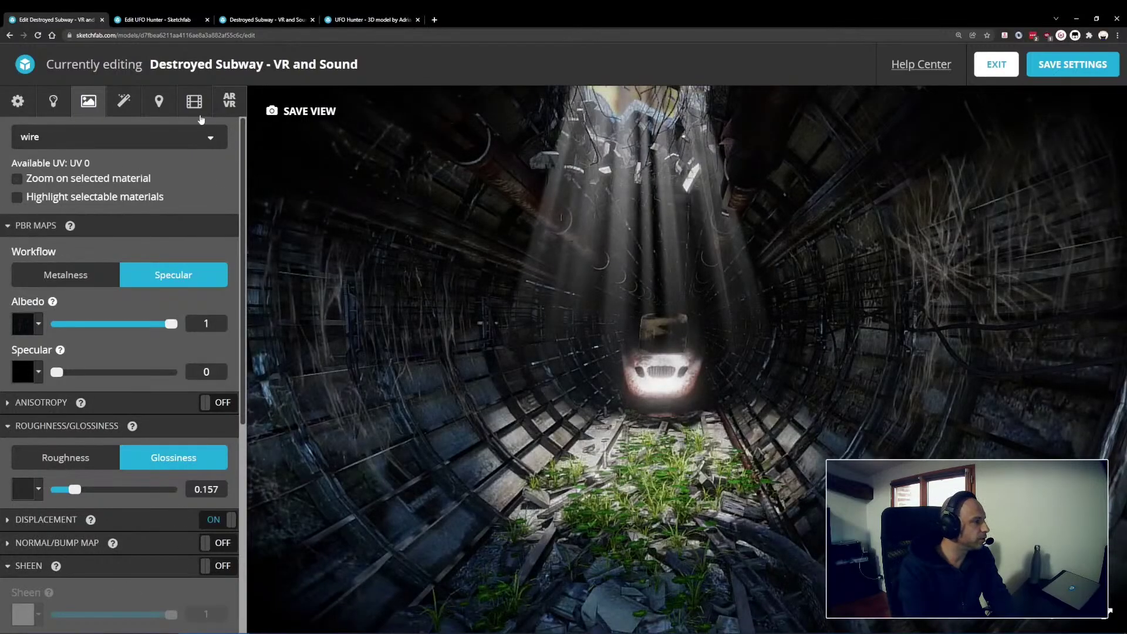
{"action": "left_click", "coordinate": [88, 134]}
{"action": "scroll", "coordinate": [95, 411], "scroll_direction": "down", "scroll_amount": 3}
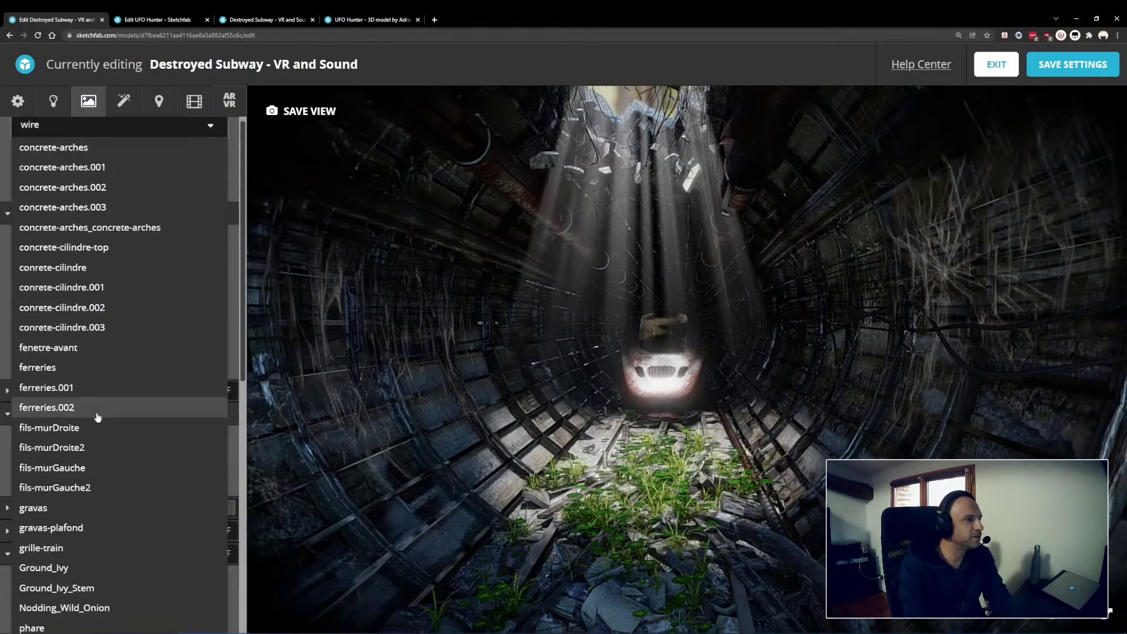
{"action": "scroll", "coordinate": [91, 364], "scroll_direction": "down", "scroll_amount": 4}
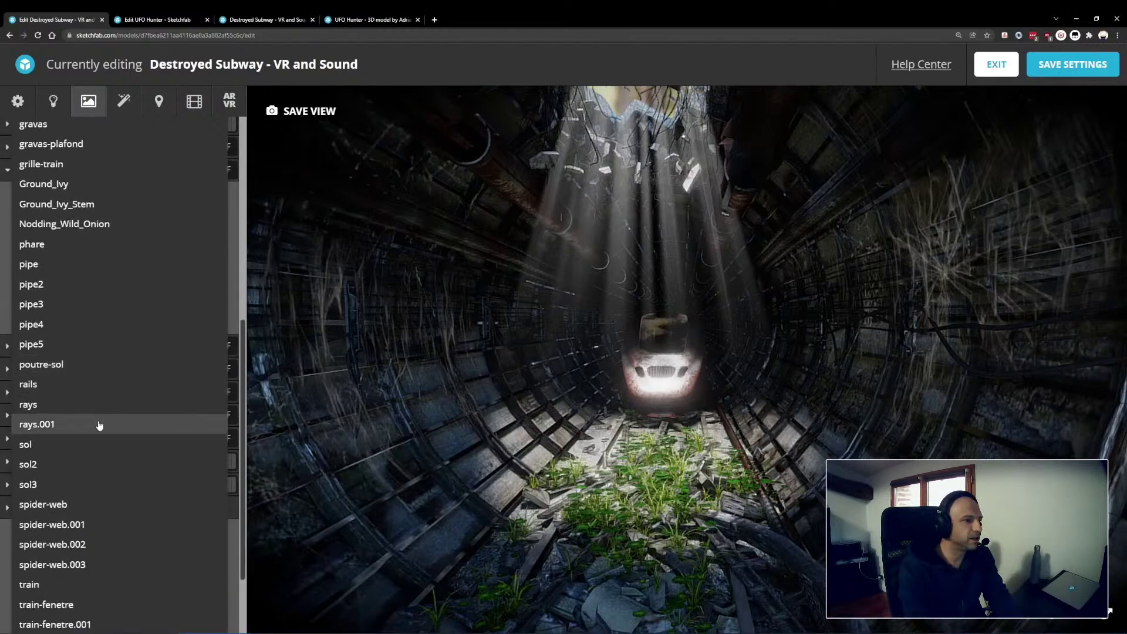
{"action": "scroll", "coordinate": [98, 419], "scroll_direction": "down", "scroll_amount": 1}
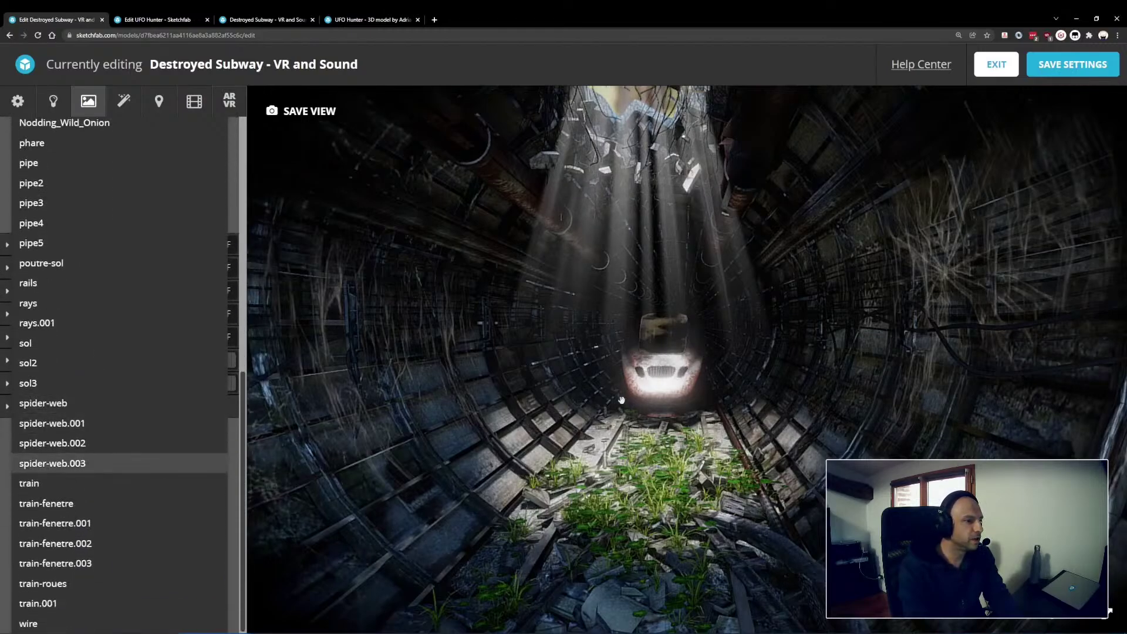
{"action": "scroll", "coordinate": [47, 546], "scroll_direction": "up", "scroll_amount": 8}
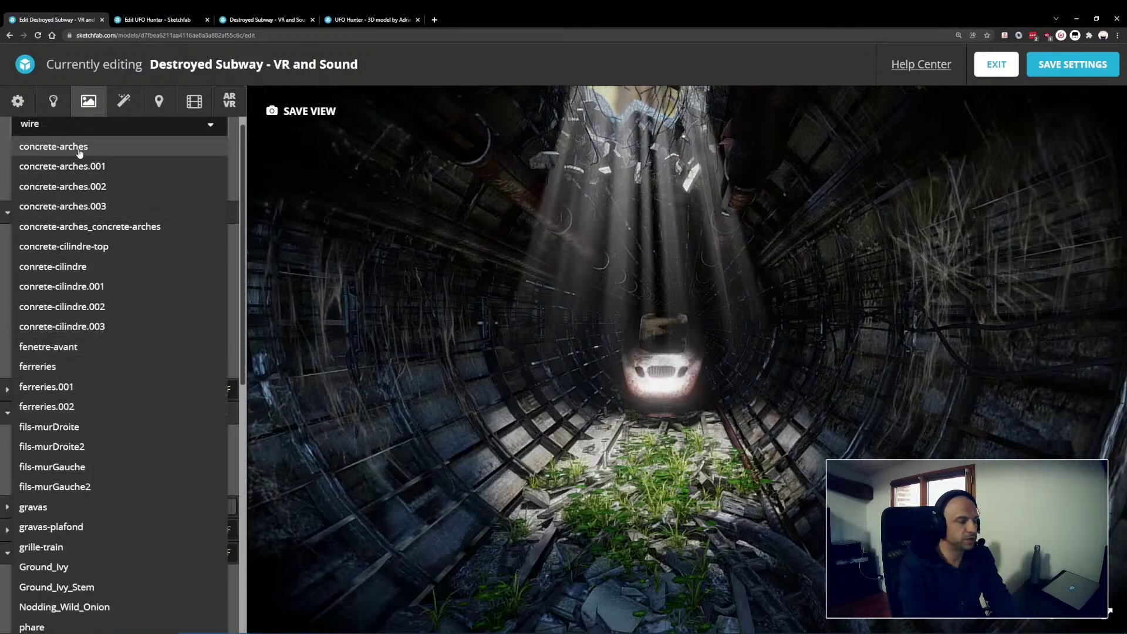
{"action": "left_click", "coordinate": [70, 130]}
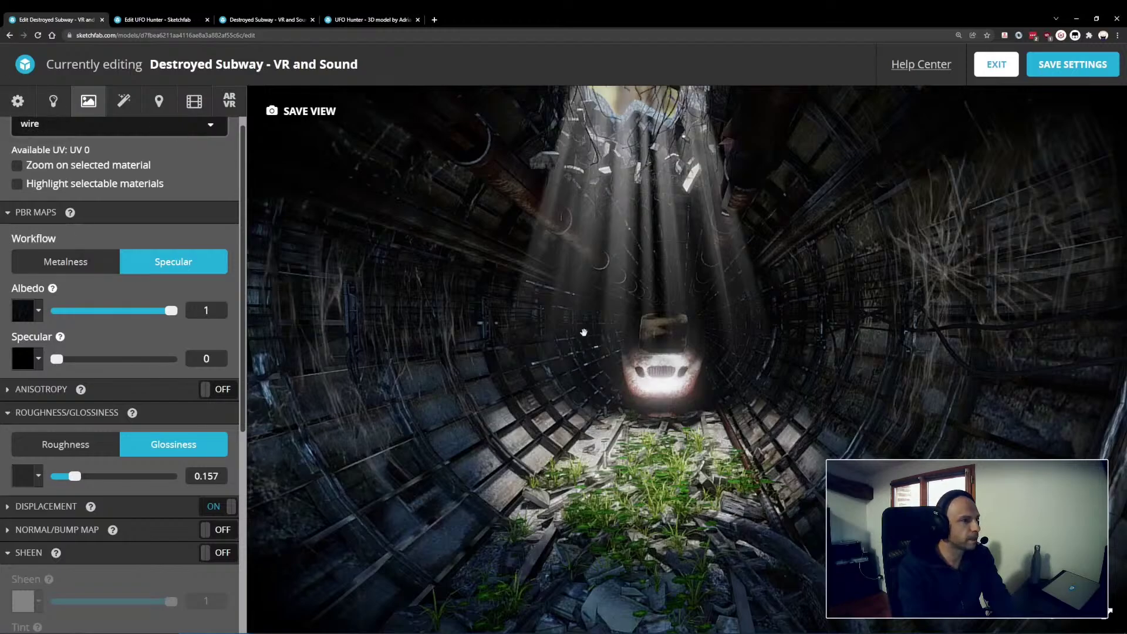
- Identify materials directly in the tunnel view by selecting surfaces such as the rays, spider-web and gravas materials
{"action": "left_click", "coordinate": [627, 201]}
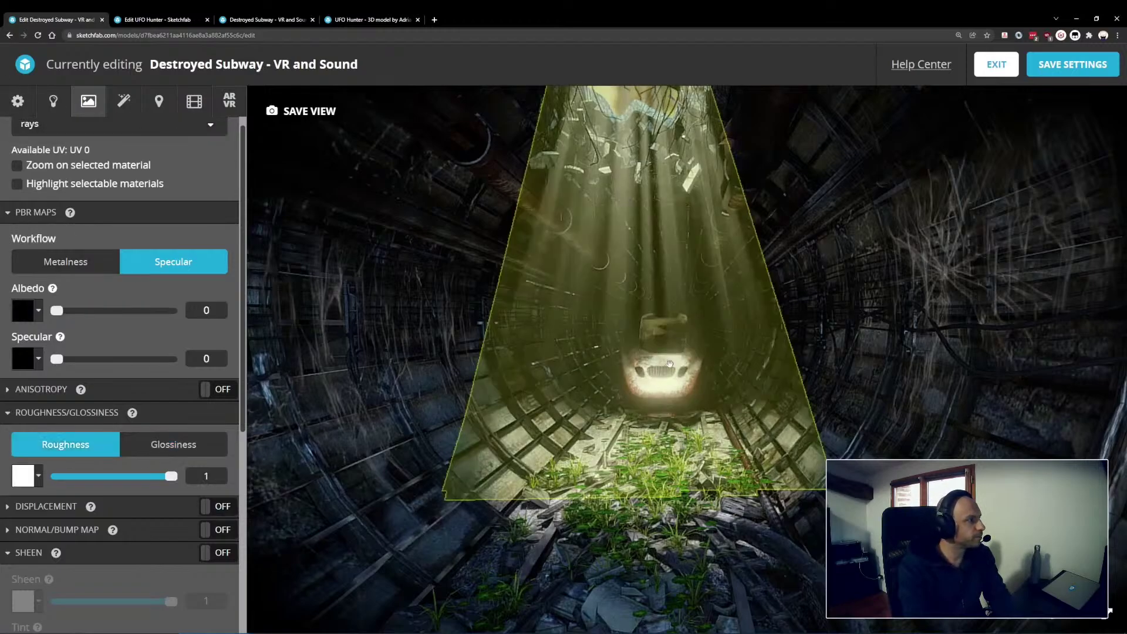
{"action": "left_click", "coordinate": [925, 339]}
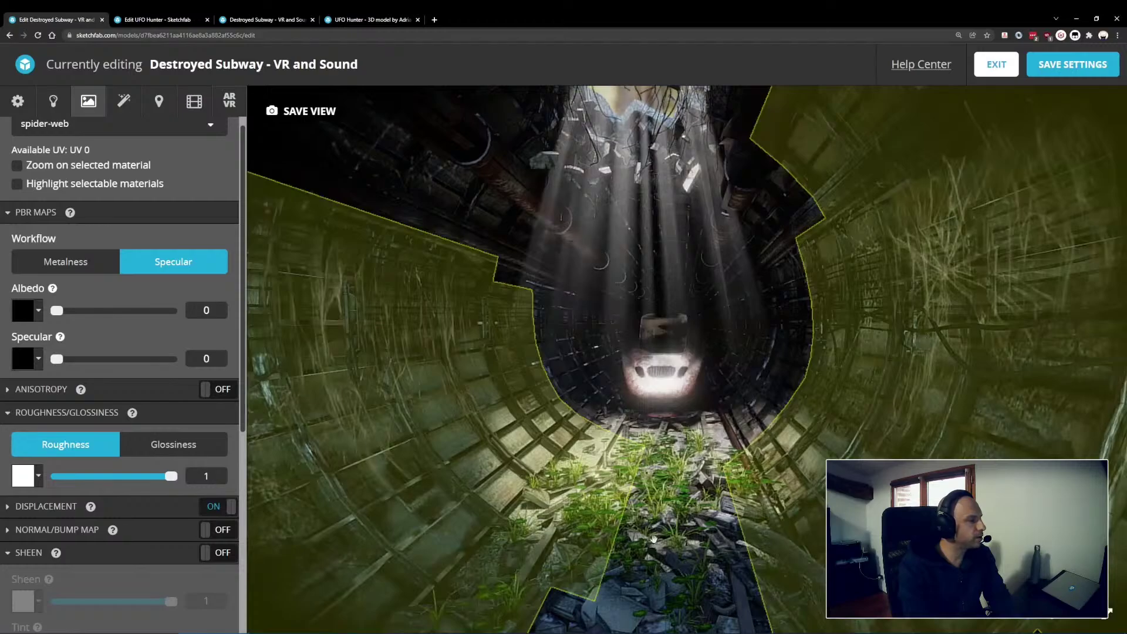
{"action": "left_click", "coordinate": [680, 392]}
{"action": "left_click", "coordinate": [680, 587]}
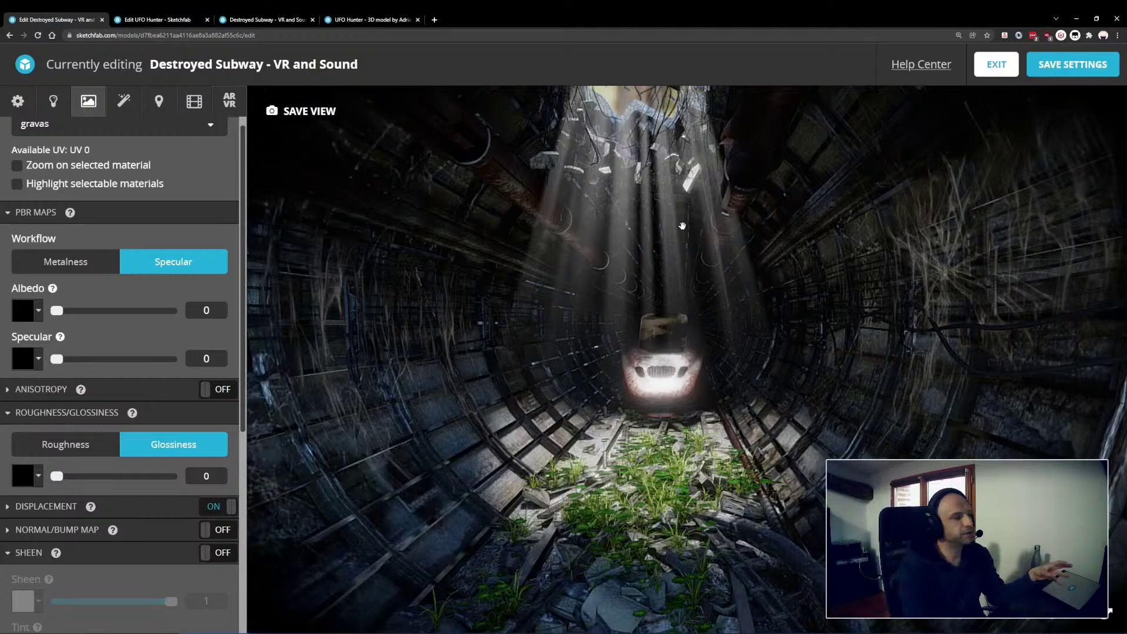
{"action": "scroll", "coordinate": [2, 152], "scroll_direction": "up", "scroll_amount": 1}
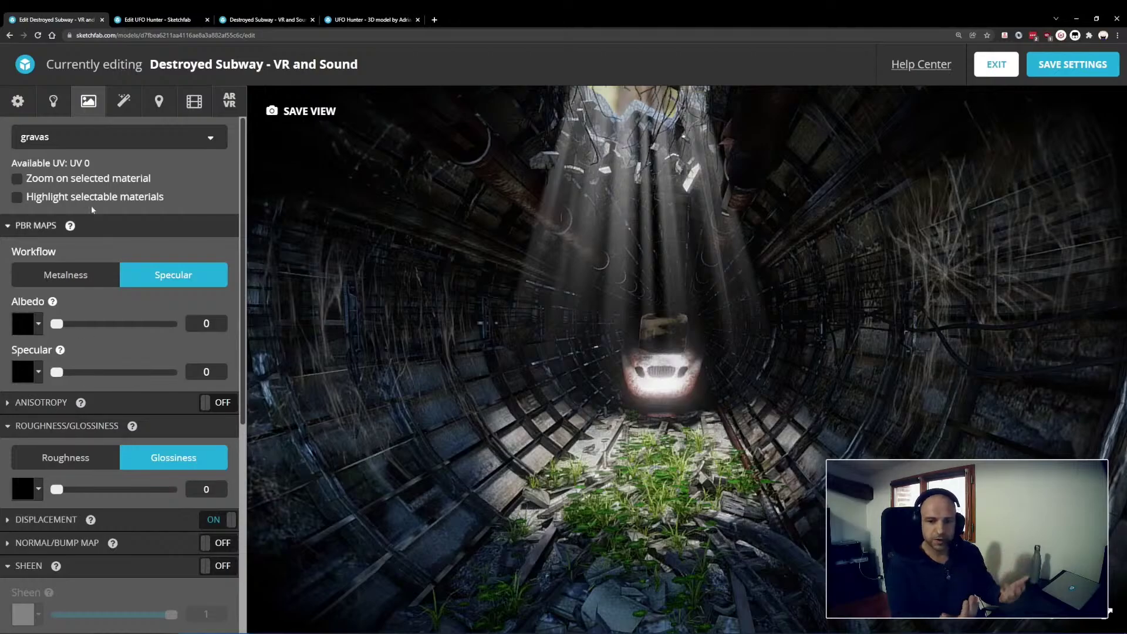
- Open the post-processing filters and compare the tunnel with SSAO turned off and back on
{"action": "left_click", "coordinate": [123, 101]}
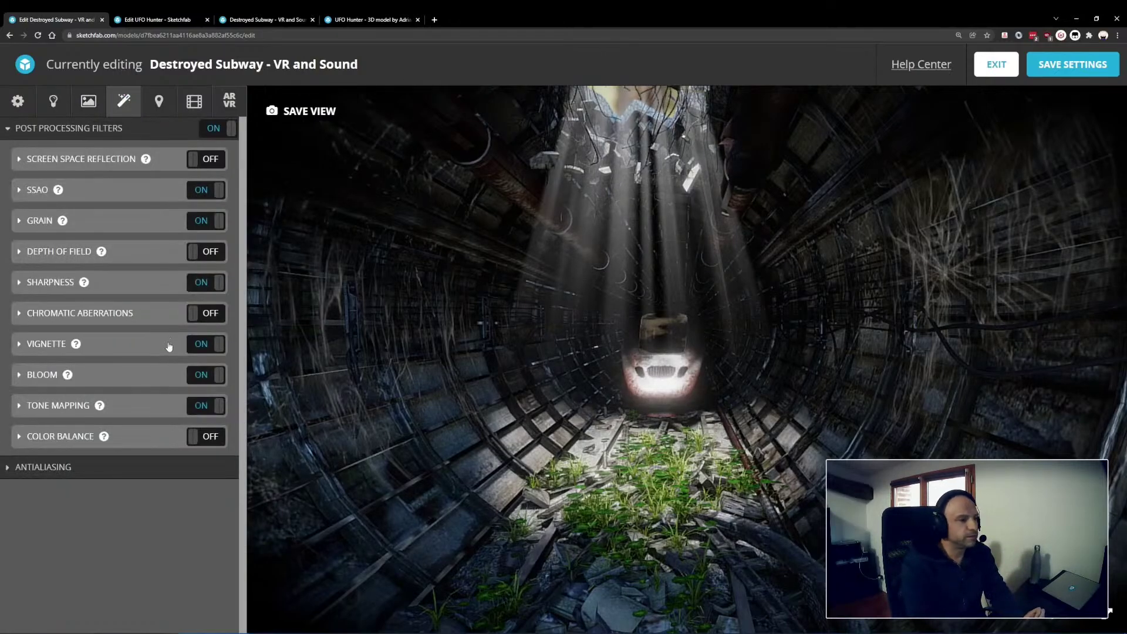
{"action": "scroll", "coordinate": [623, 367], "scroll_direction": "up", "scroll_amount": 5}
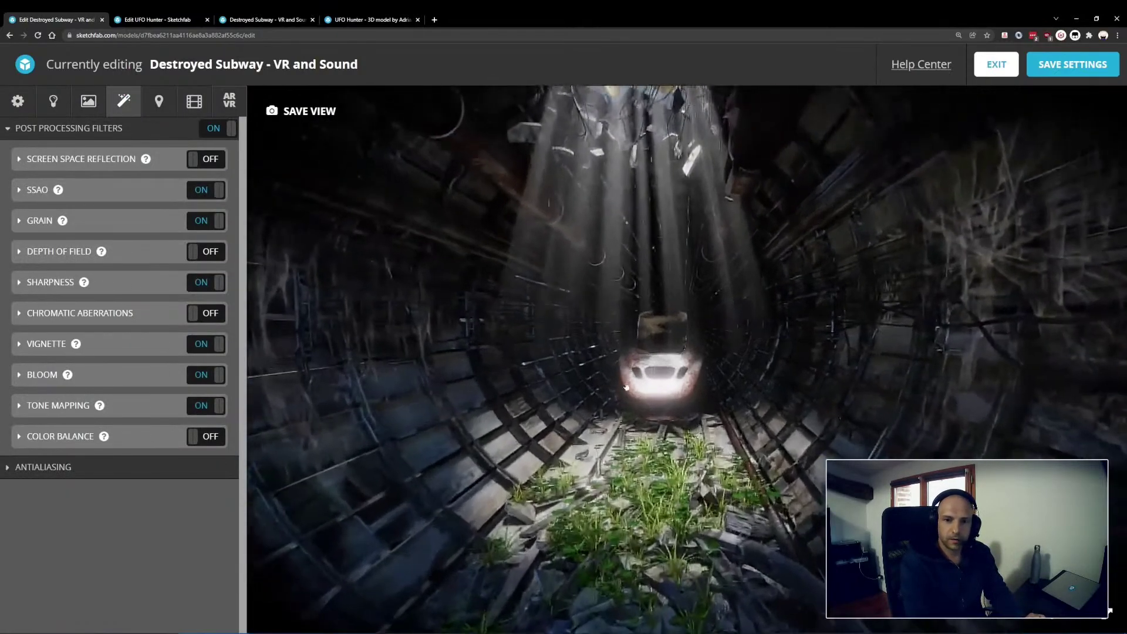
{"action": "left_click_drag", "start_coordinate": [626, 387], "coordinate": [626, 395]}
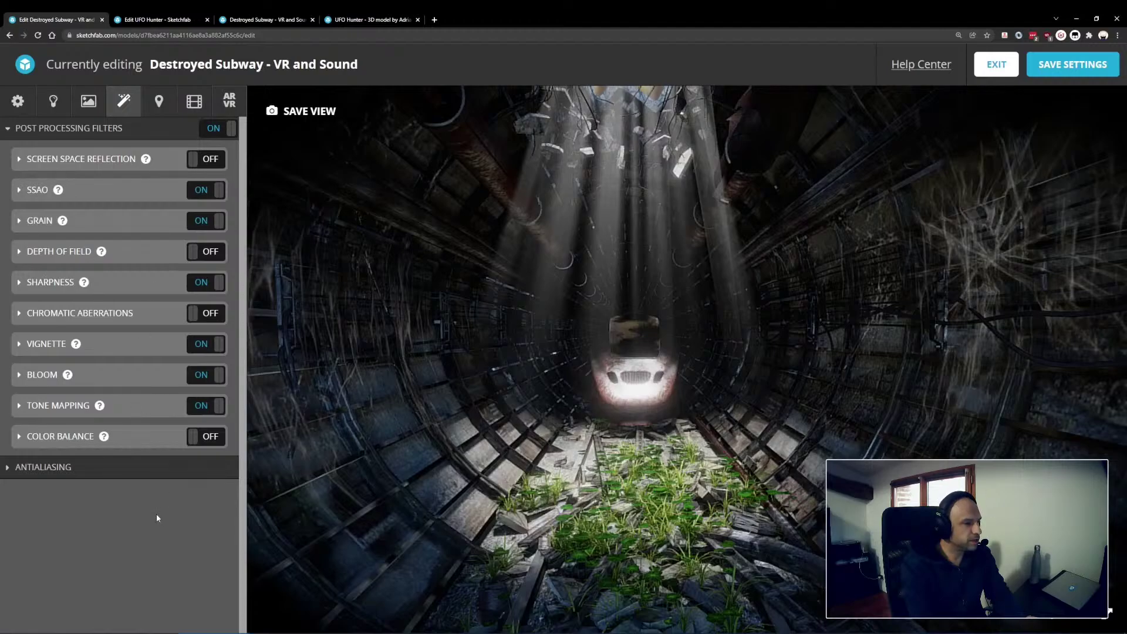
{"action": "left_click", "coordinate": [86, 190]}
{"action": "left_click_drag", "start_coordinate": [378, 344], "coordinate": [694, 401]}
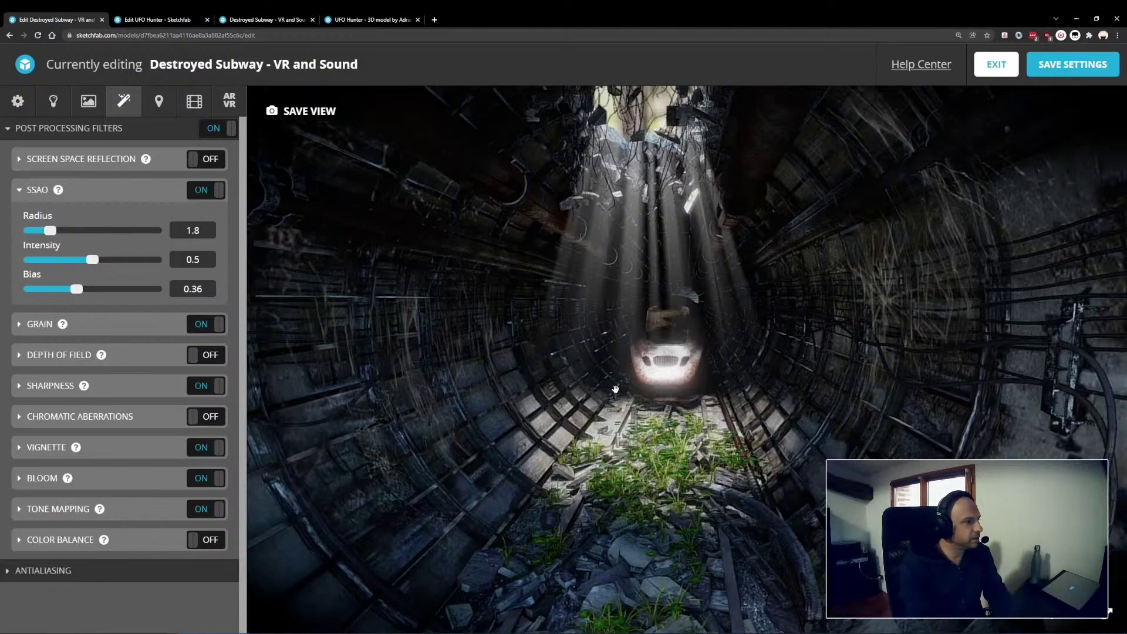
{"action": "left_click", "coordinate": [202, 189]}
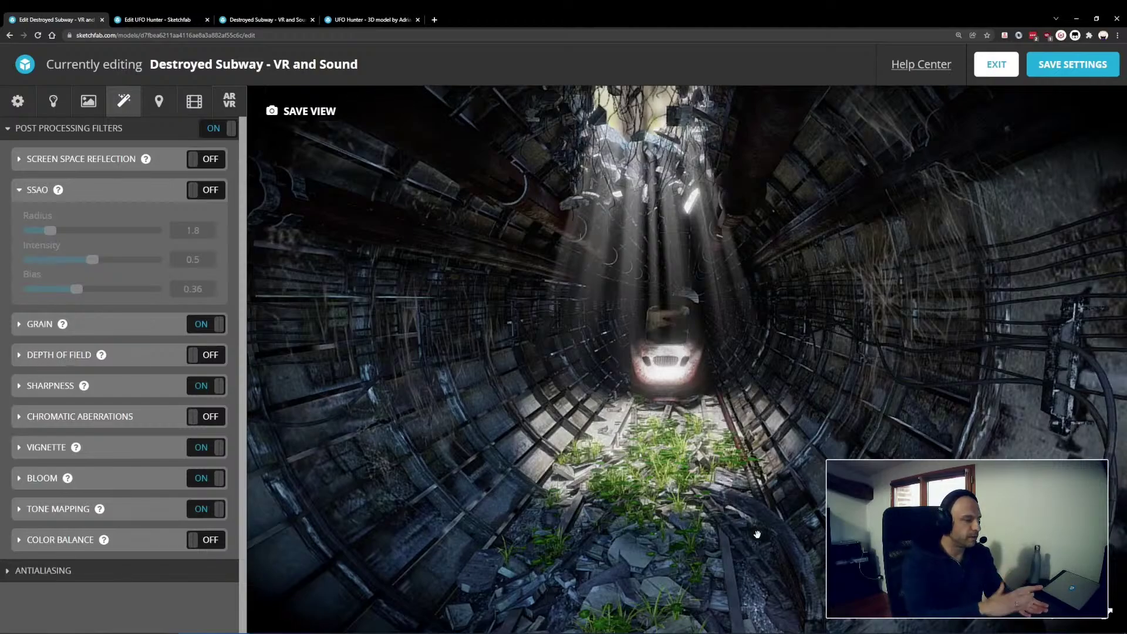
{"action": "left_click", "coordinate": [211, 191]}
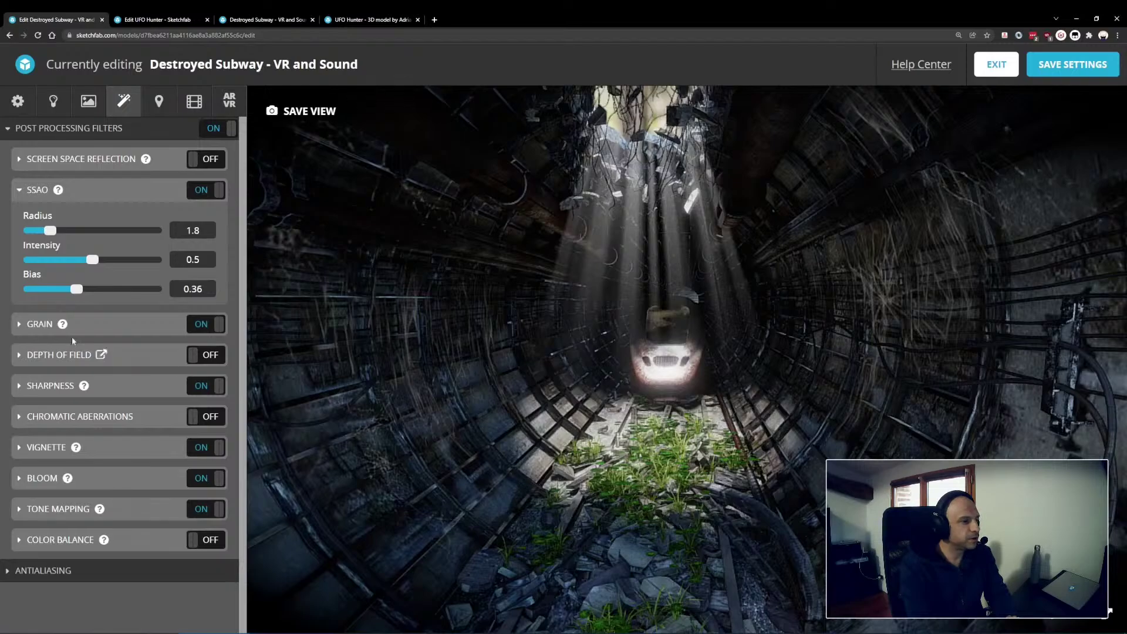
- Examine the Grain filter and compare the tunnel with animated grain disabled and enabled again
{"action": "left_click", "coordinate": [140, 327]}
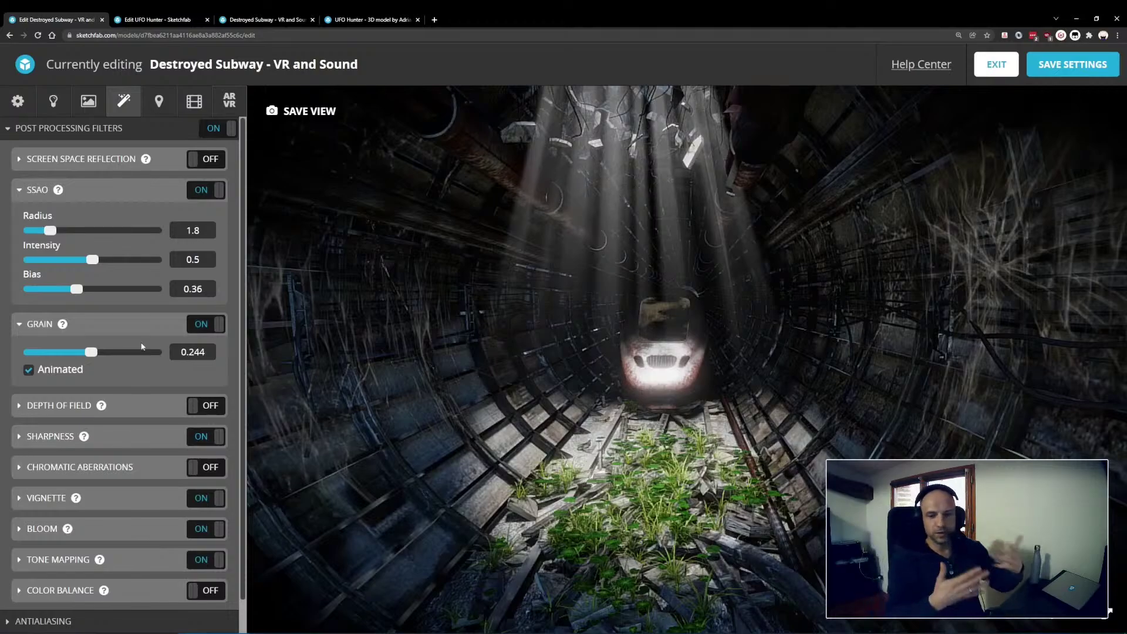
{"action": "left_click", "coordinate": [29, 375]}
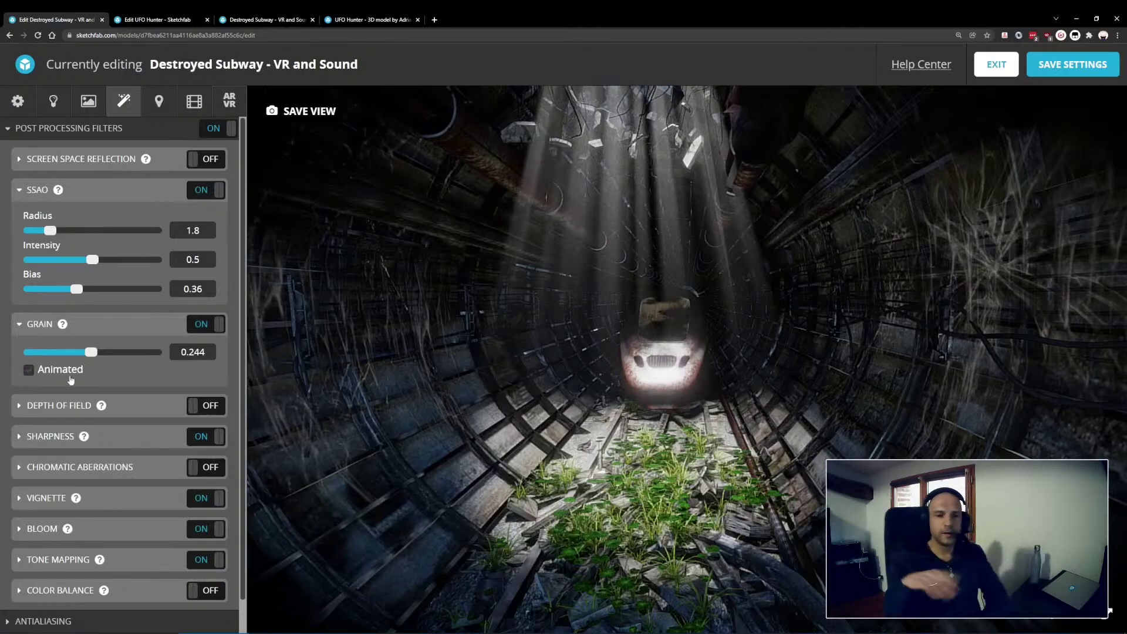
{"action": "left_click_drag", "start_coordinate": [728, 235], "coordinate": [617, 213]}
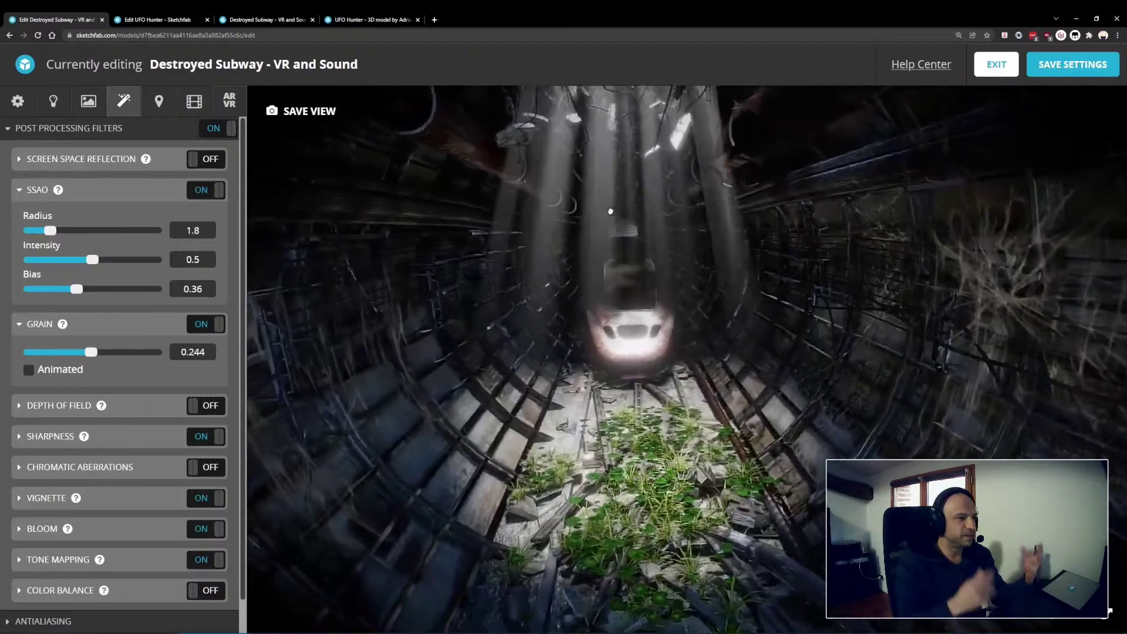
{"action": "left_click", "coordinate": [28, 370]}
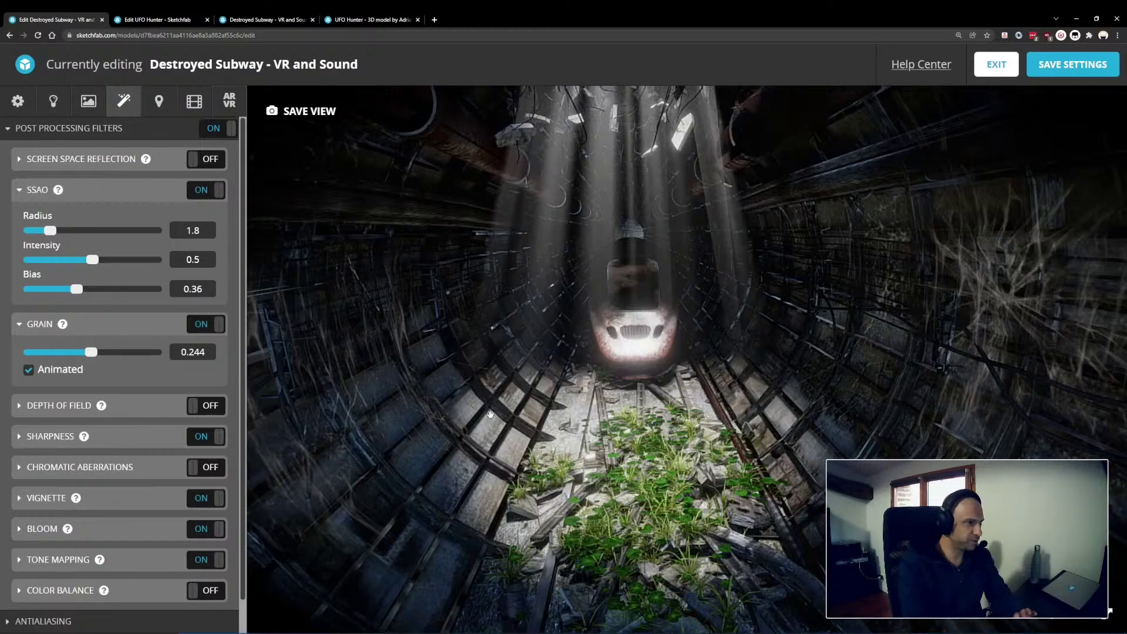
{"action": "left_click_drag", "start_coordinate": [573, 410], "coordinate": [750, 423]}
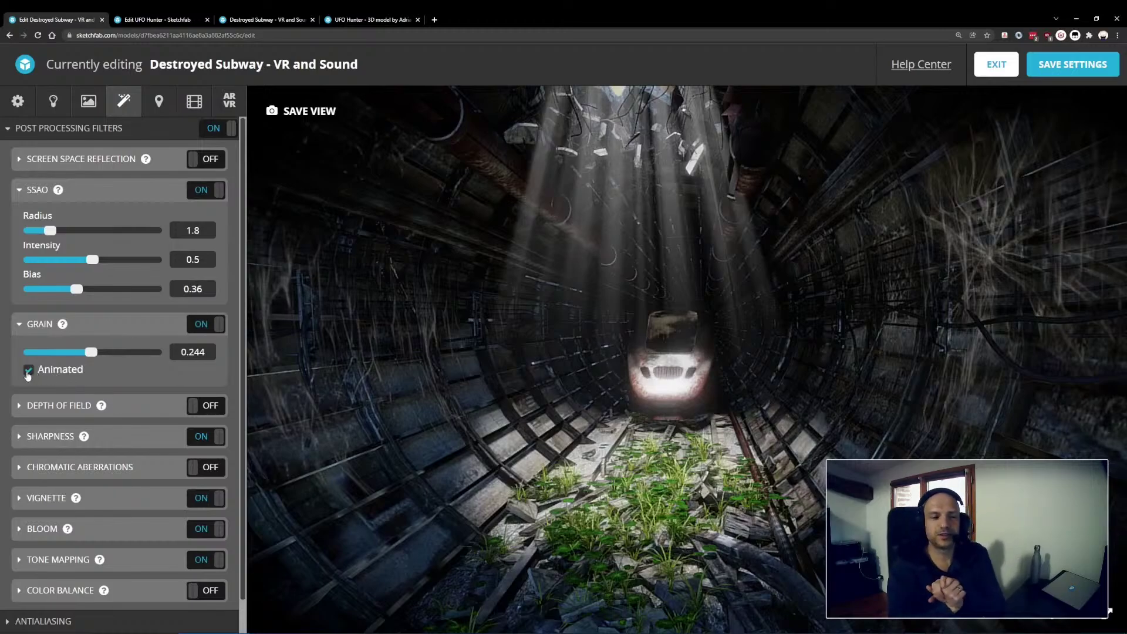
{"action": "left_click_drag", "start_coordinate": [585, 405], "coordinate": [666, 329]}
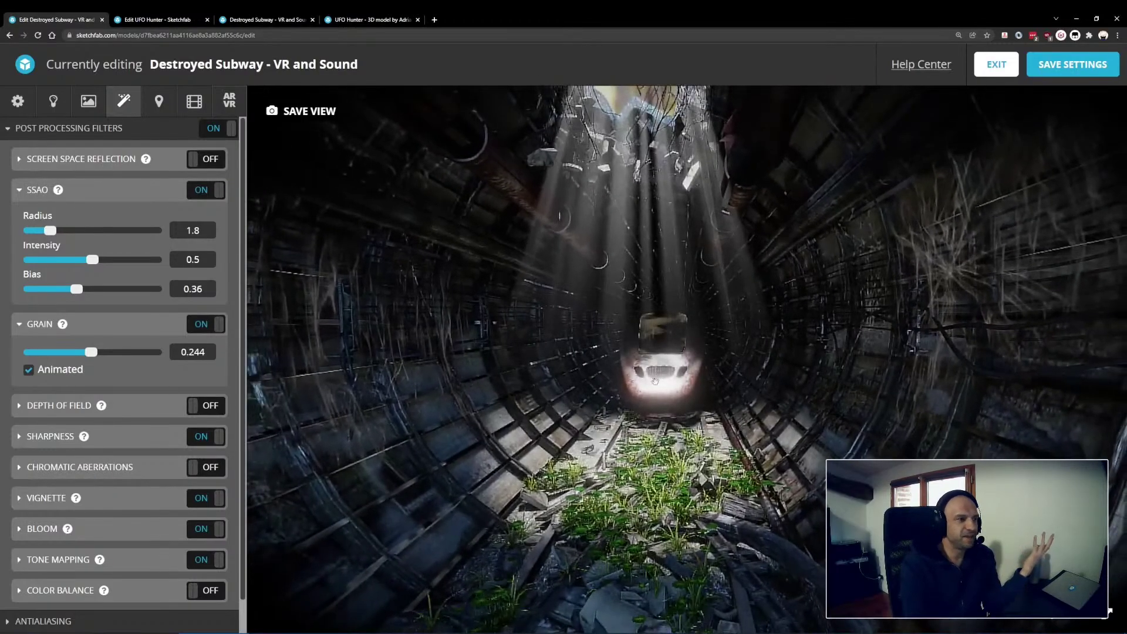
{"action": "left_click", "coordinate": [25, 326]}
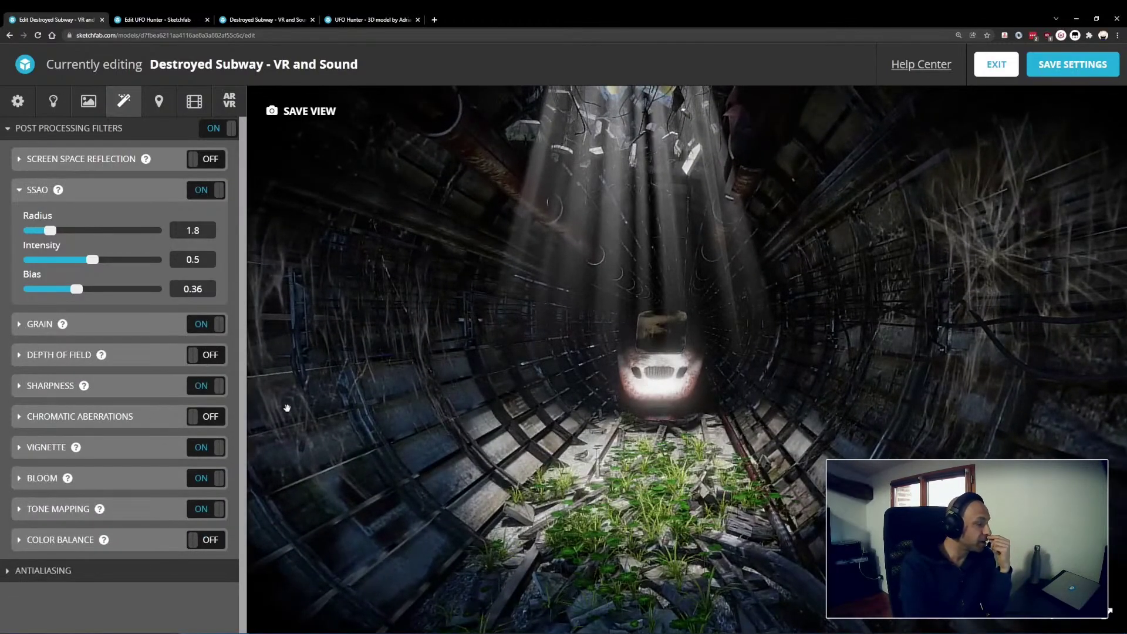
- Preview the Sharpness filter at its maximum of 5, then set the sharpness to 0.4
{"action": "left_click", "coordinate": [112, 385]}
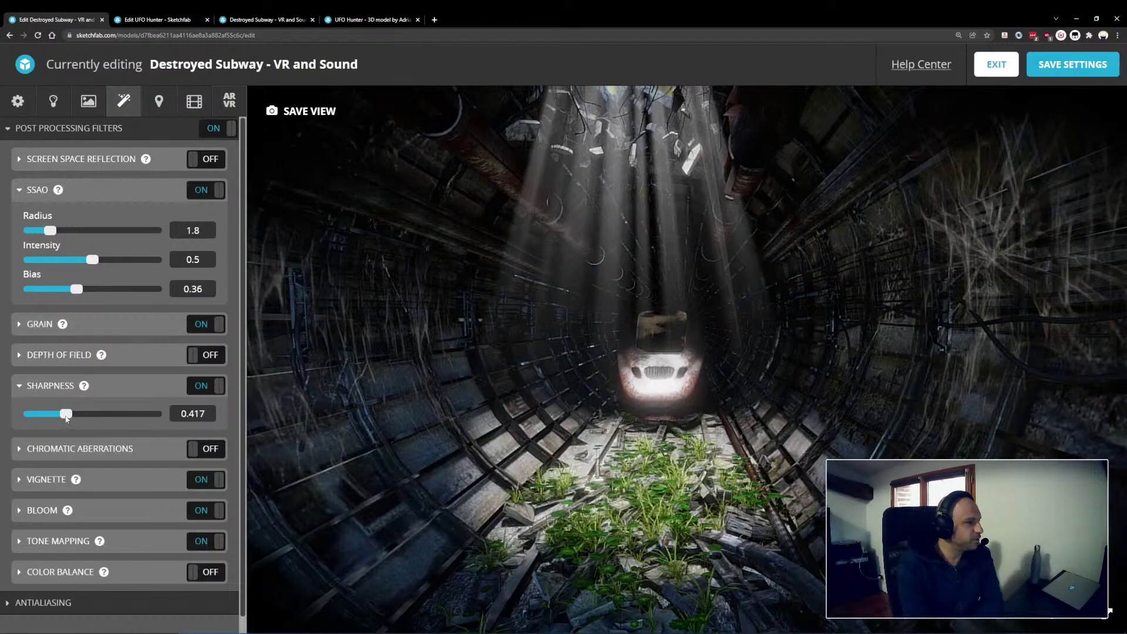
{"action": "left_click_drag", "start_coordinate": [67, 415], "coordinate": [168, 433]}
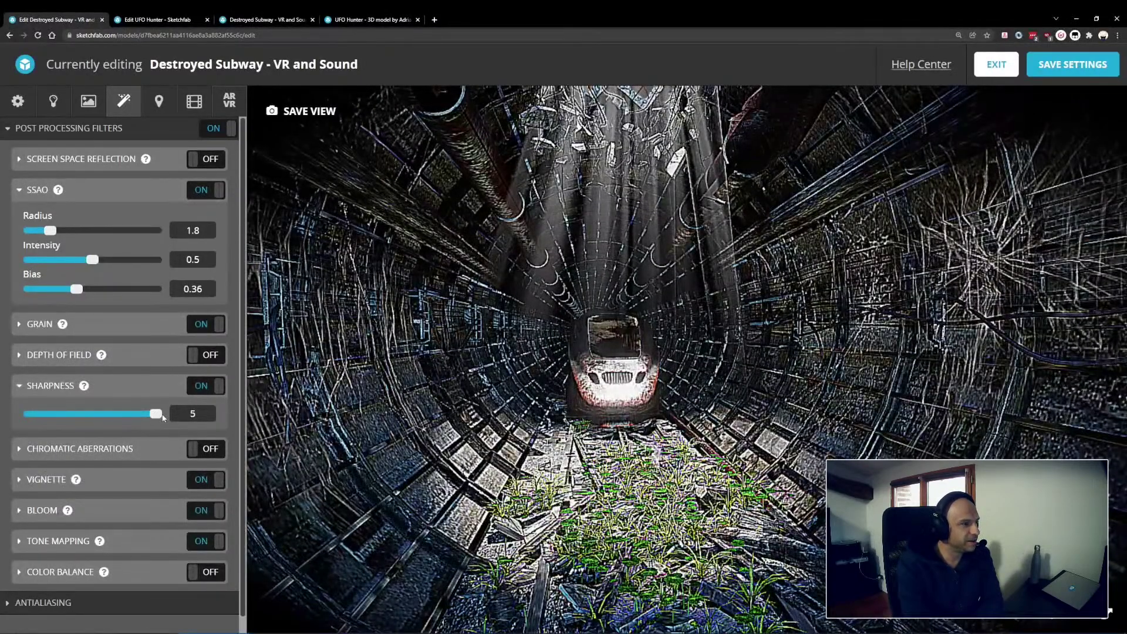
{"action": "left_click_drag", "start_coordinate": [156, 414], "coordinate": [53, 413]}
{"action": "left_click_drag", "start_coordinate": [57, 413], "coordinate": [64, 419]}
{"action": "left_click_drag", "start_coordinate": [563, 411], "coordinate": [645, 415]}
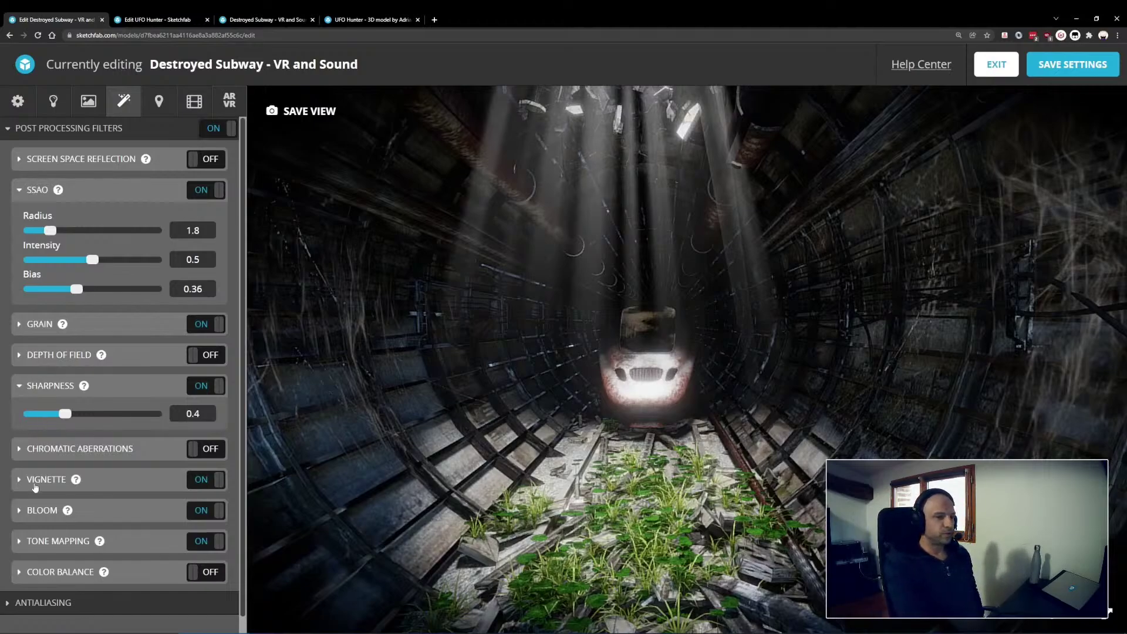
- Compare the tunnel with the Sharpness filter turned off and back on
{"action": "left_click", "coordinate": [202, 385]}
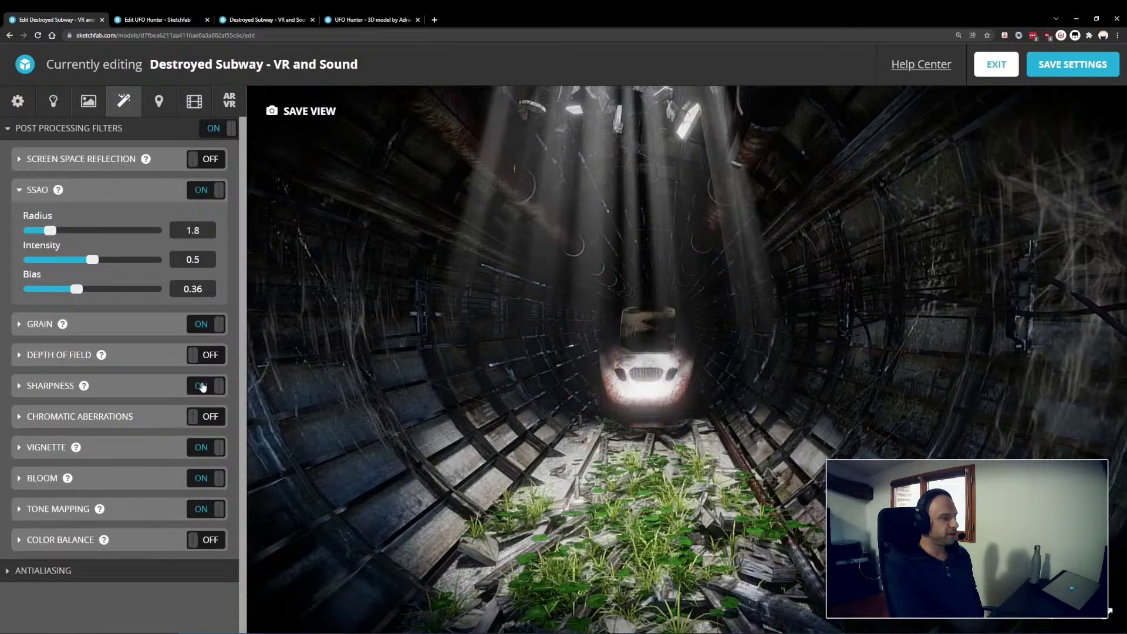
{"action": "left_click", "coordinate": [202, 387]}
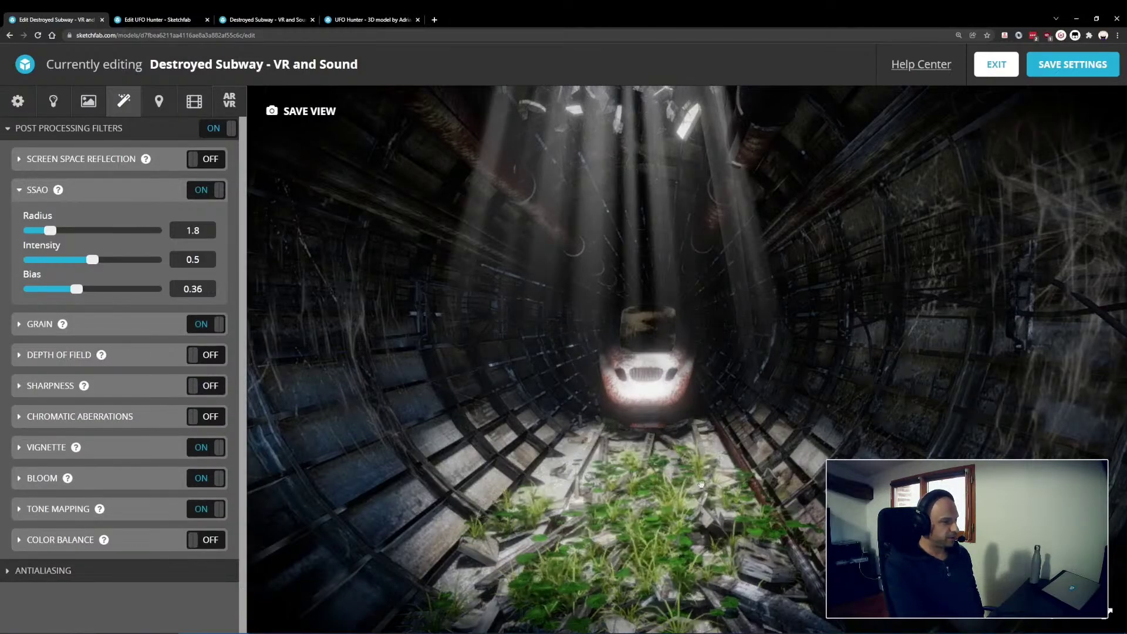
{"action": "left_click", "coordinate": [208, 392]}
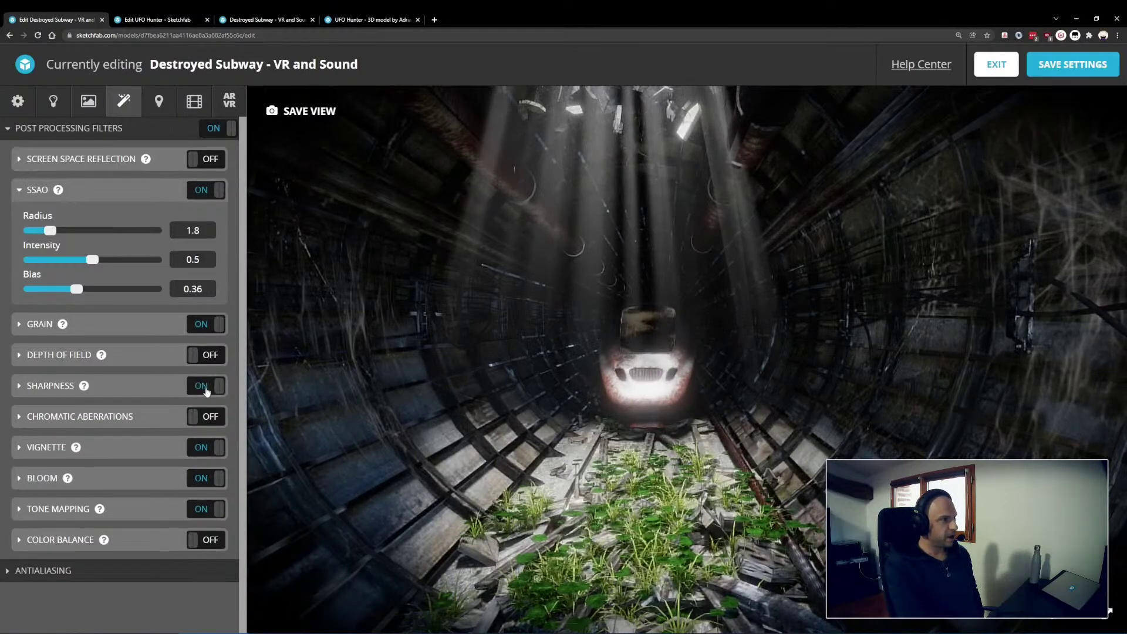
- Examine the Vignette settings and compare the tunnel with the vignette turned off and back on
{"action": "left_click", "coordinate": [138, 452]}
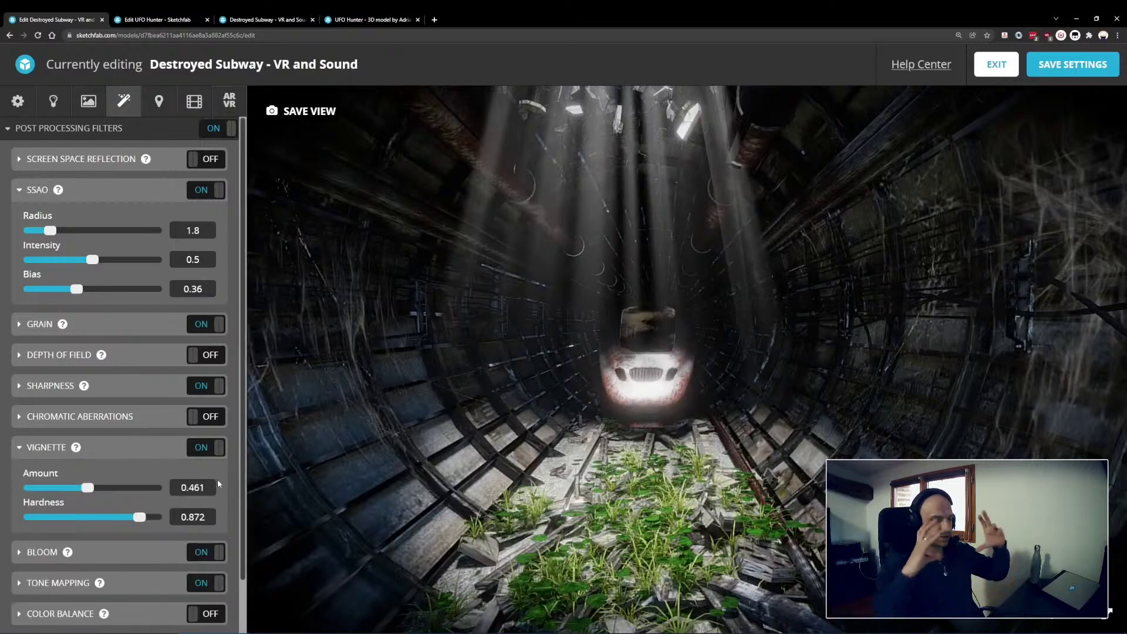
{"action": "left_click", "coordinate": [201, 449]}
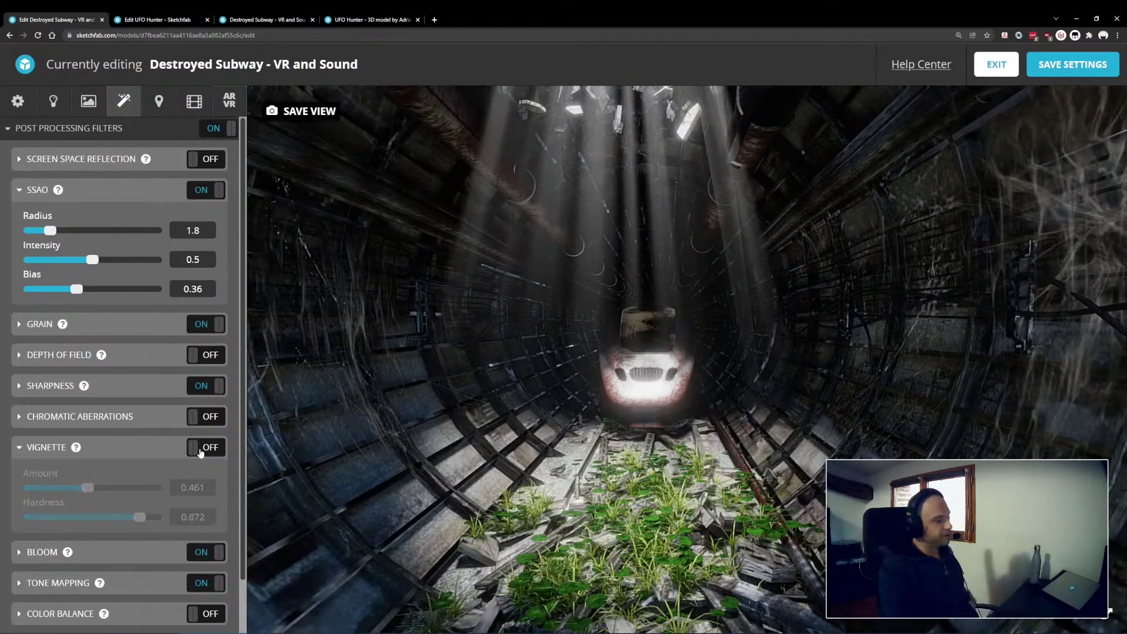
{"action": "left_click", "coordinate": [201, 450]}
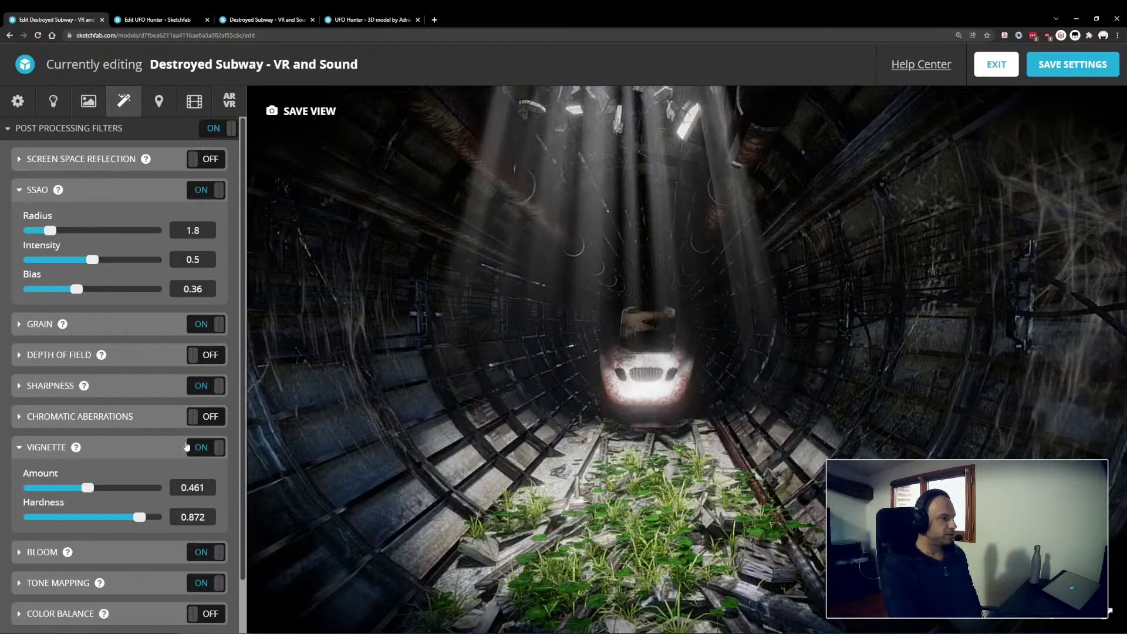
{"action": "left_click", "coordinate": [141, 456]}
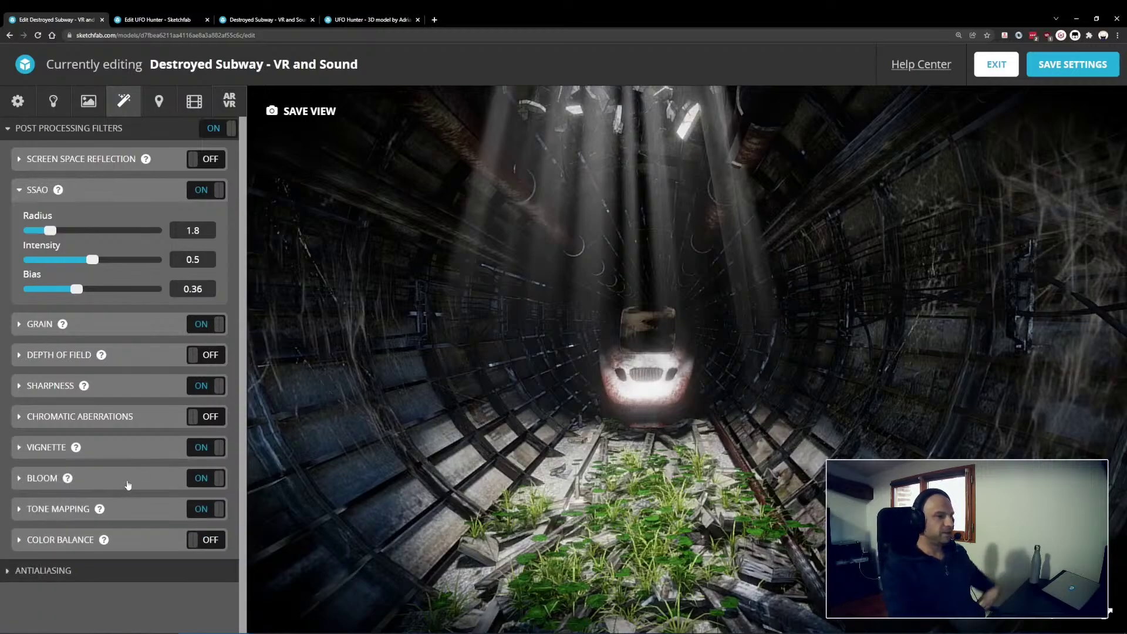
- Examine the Bloom settings and compare the tunnel with the bloom turned off and back on
{"action": "left_click", "coordinate": [131, 478]}
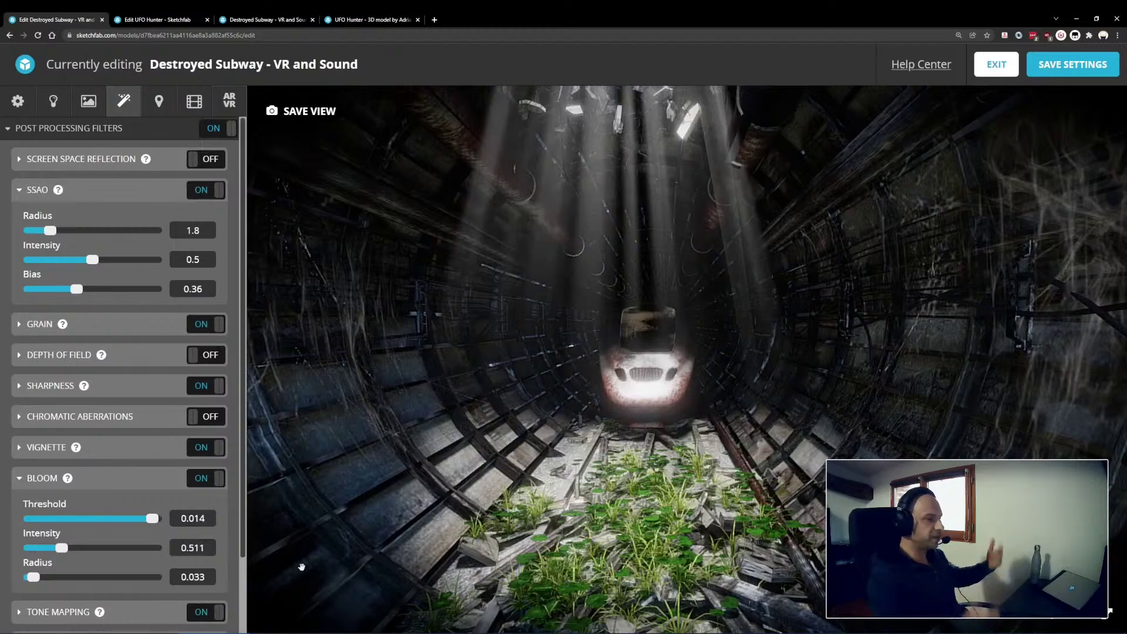
{"action": "left_click", "coordinate": [206, 481]}
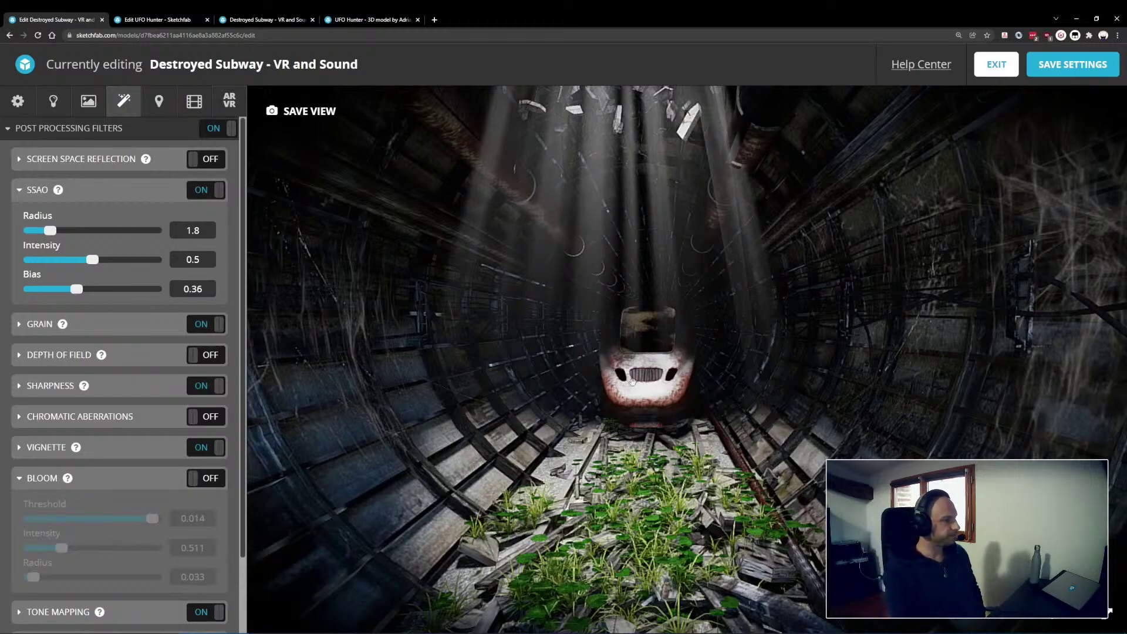
{"action": "left_click", "coordinate": [200, 483]}
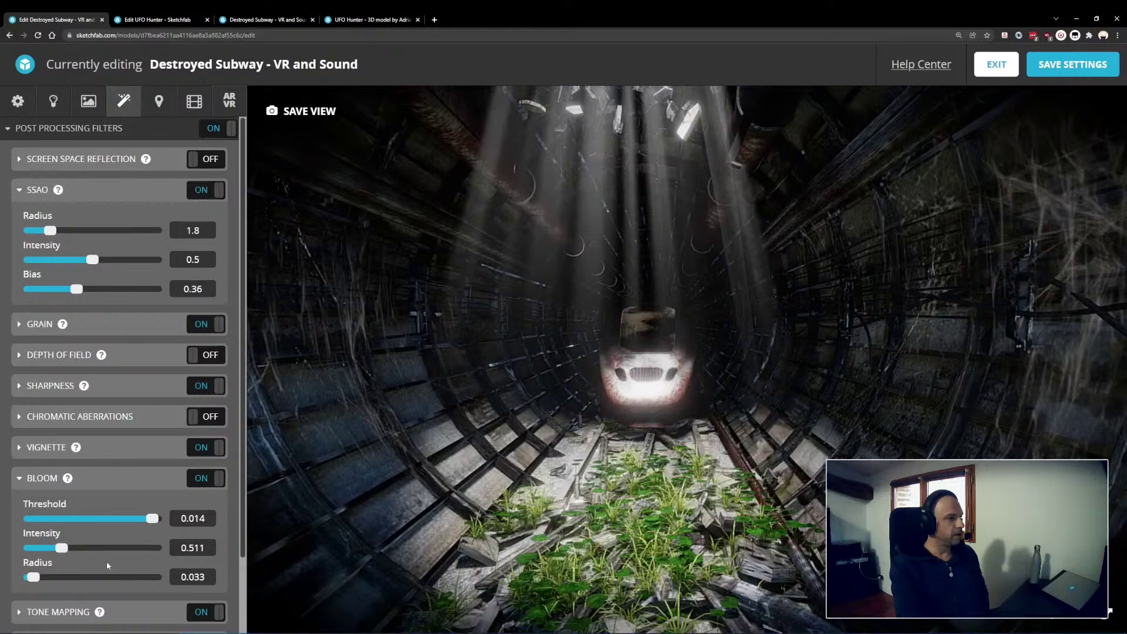
- Examine the Tone Mapping settings and compare the tunnel with tone mapping turned off and back on
{"action": "scroll", "coordinate": [98, 480], "scroll_direction": "down", "scroll_amount": 2}
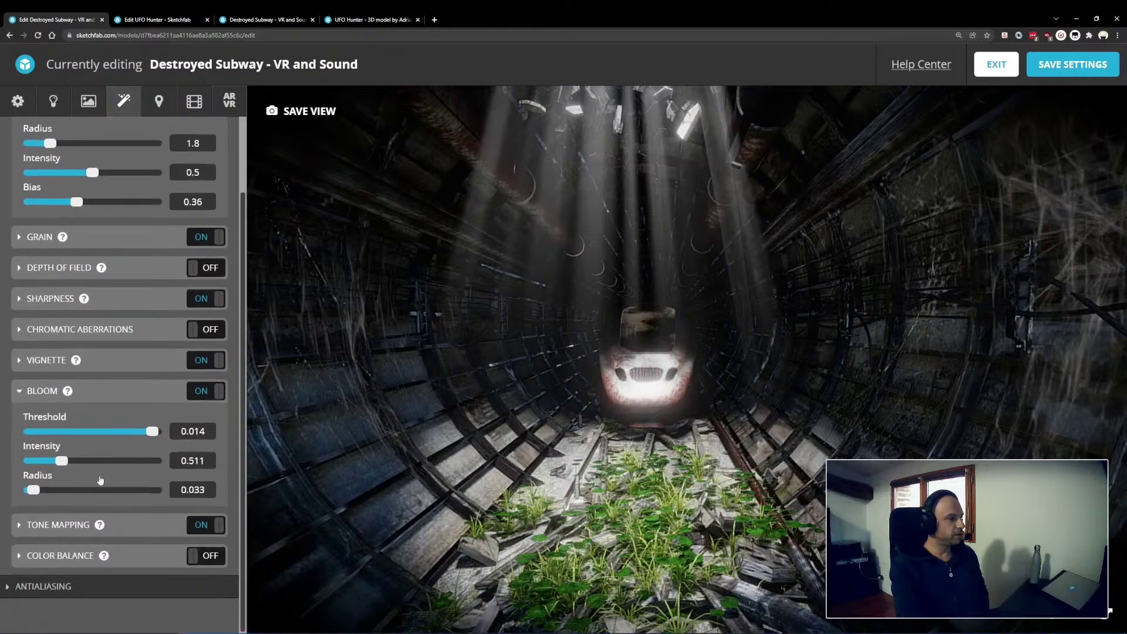
{"action": "left_click", "coordinate": [139, 525]}
{"action": "scroll", "coordinate": [139, 526], "scroll_direction": "down", "scroll_amount": 4}
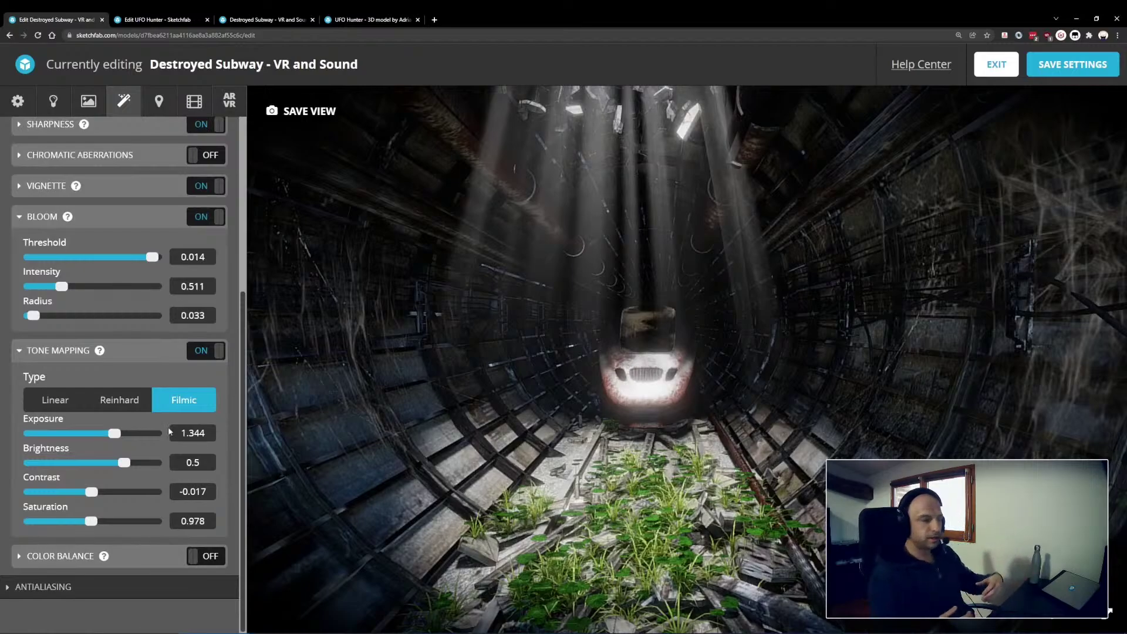
{"action": "left_click", "coordinate": [202, 350]}
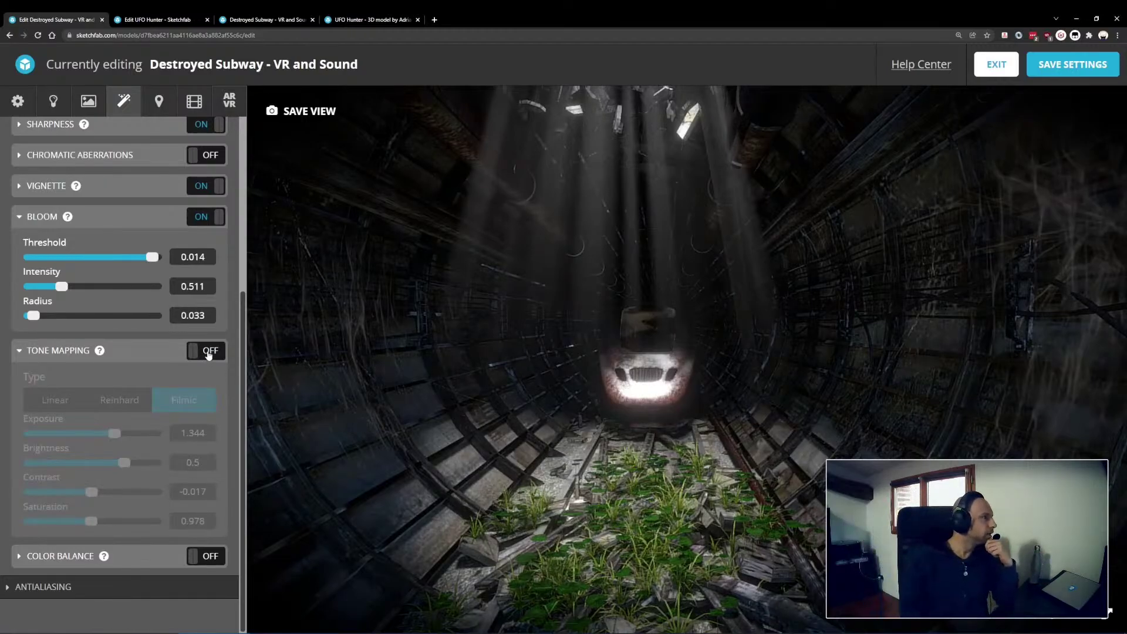
{"action": "left_click", "coordinate": [208, 353]}
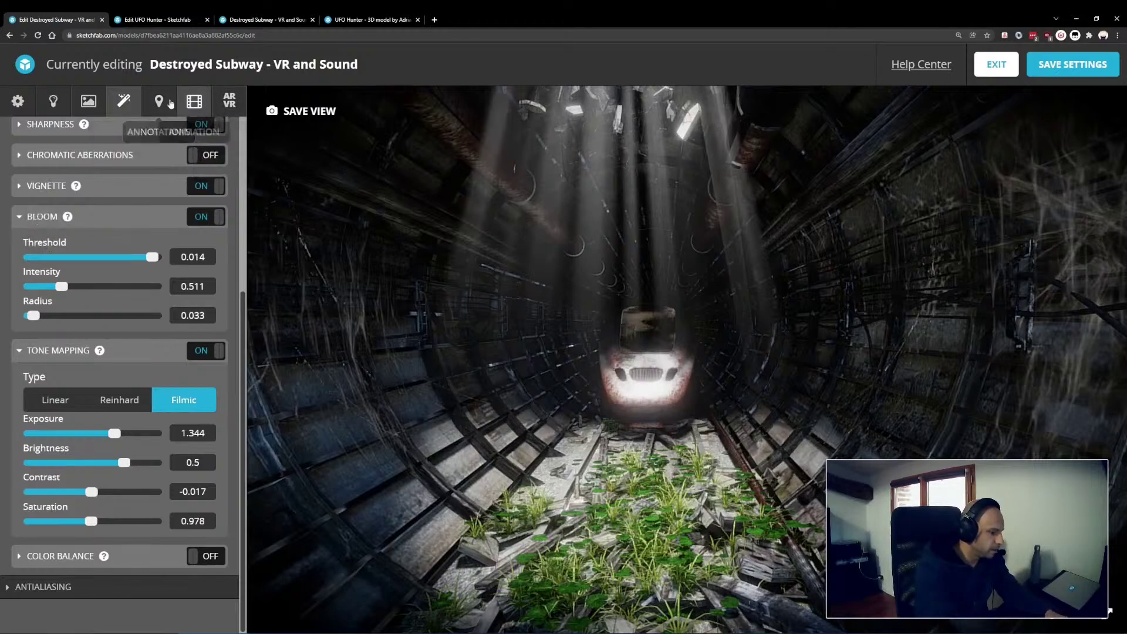
- Add an annotation on the tunnel's side wall with the title "the tunnel" and the description "this is the tunnel"
{"action": "left_click", "coordinate": [158, 103]}
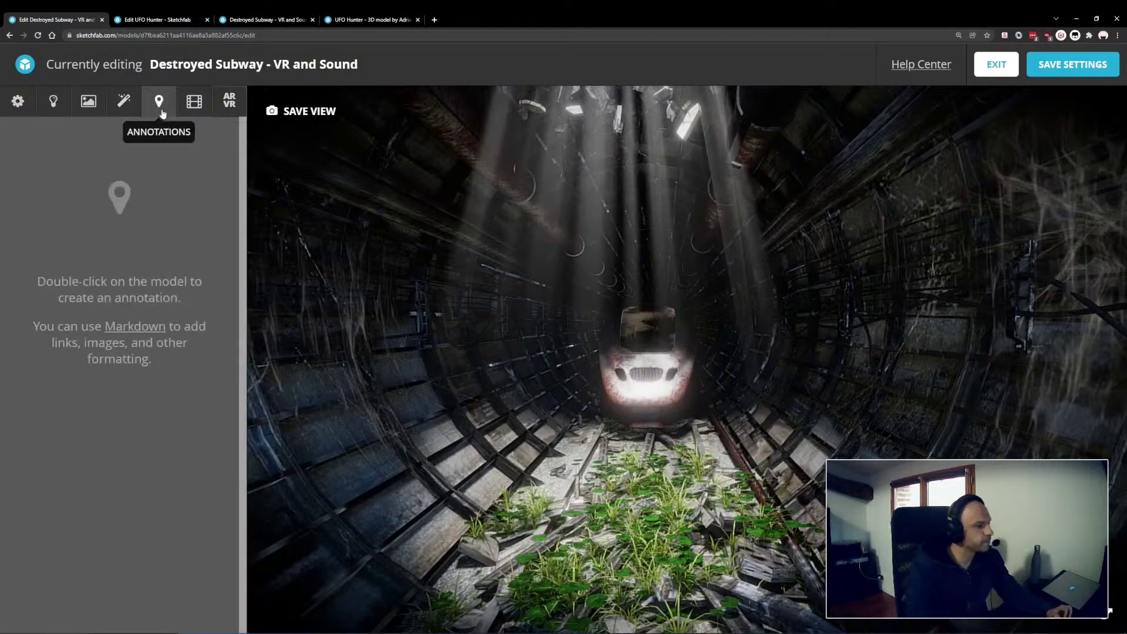
{"action": "double_click", "coordinate": [332, 408]}
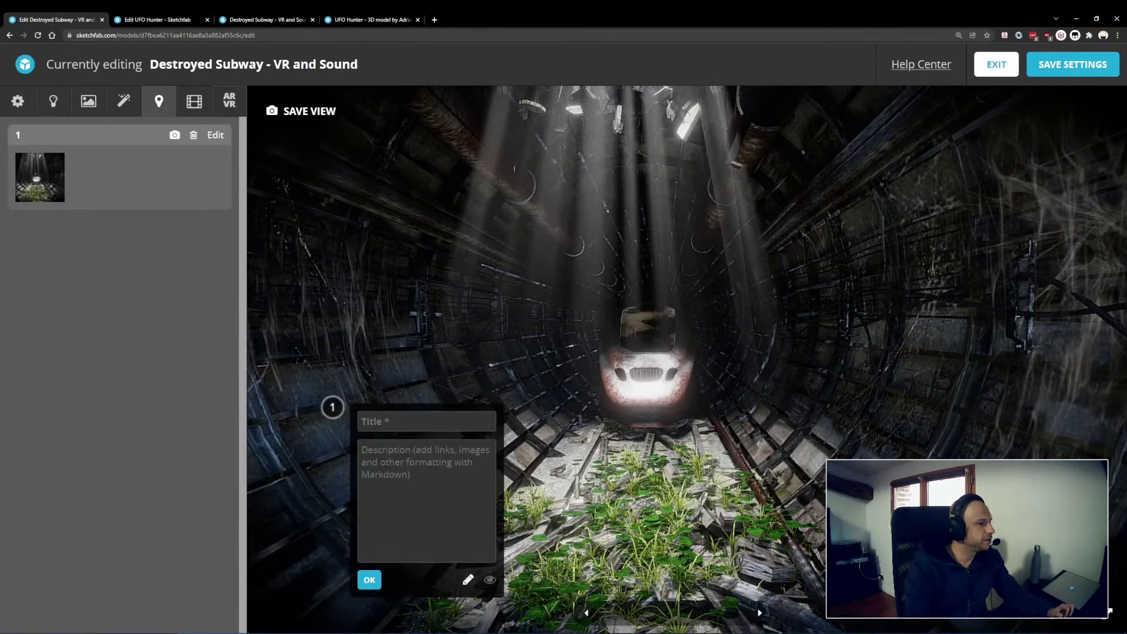
{"action": "type", "text": "the tunnelthis i"}
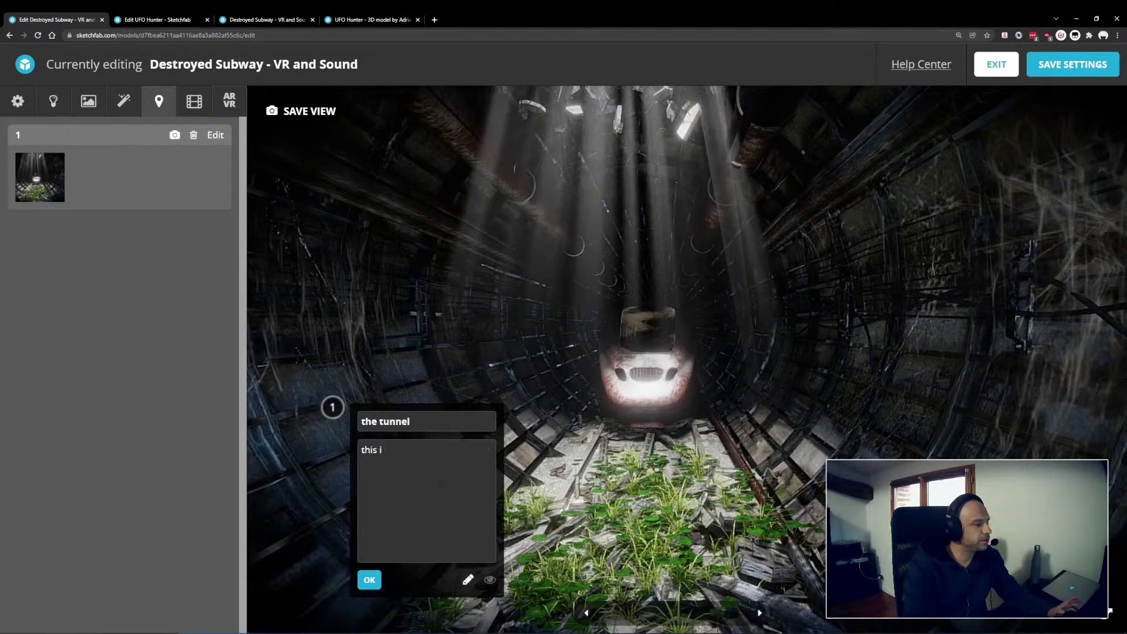
{"action": "type", "text": " s the tunnel"}
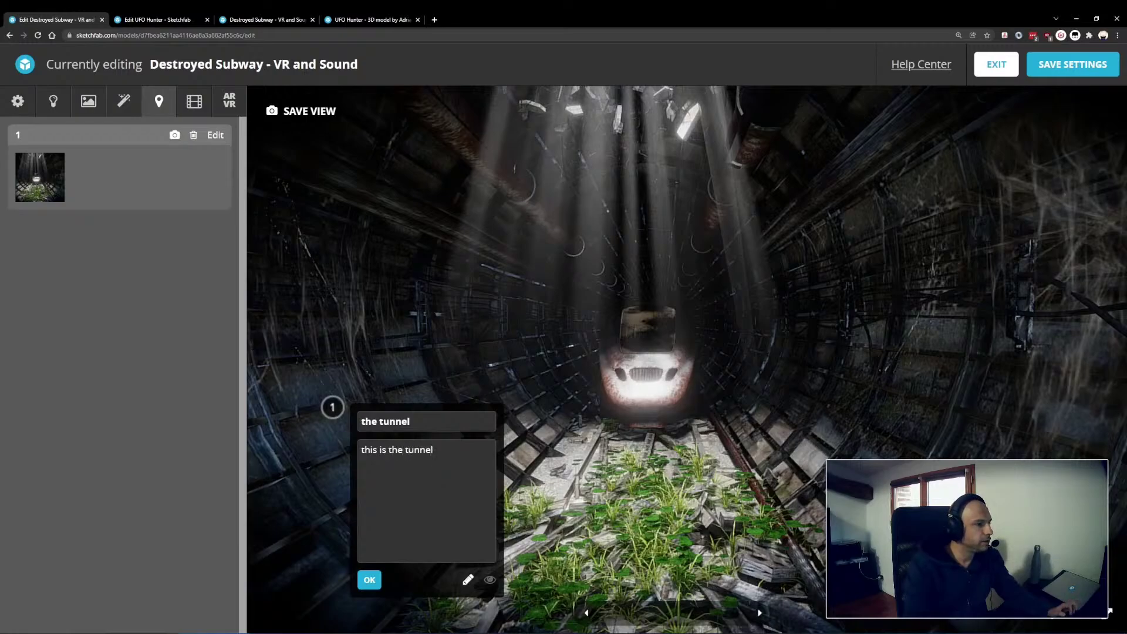
{"action": "left_click", "coordinate": [360, 584]}
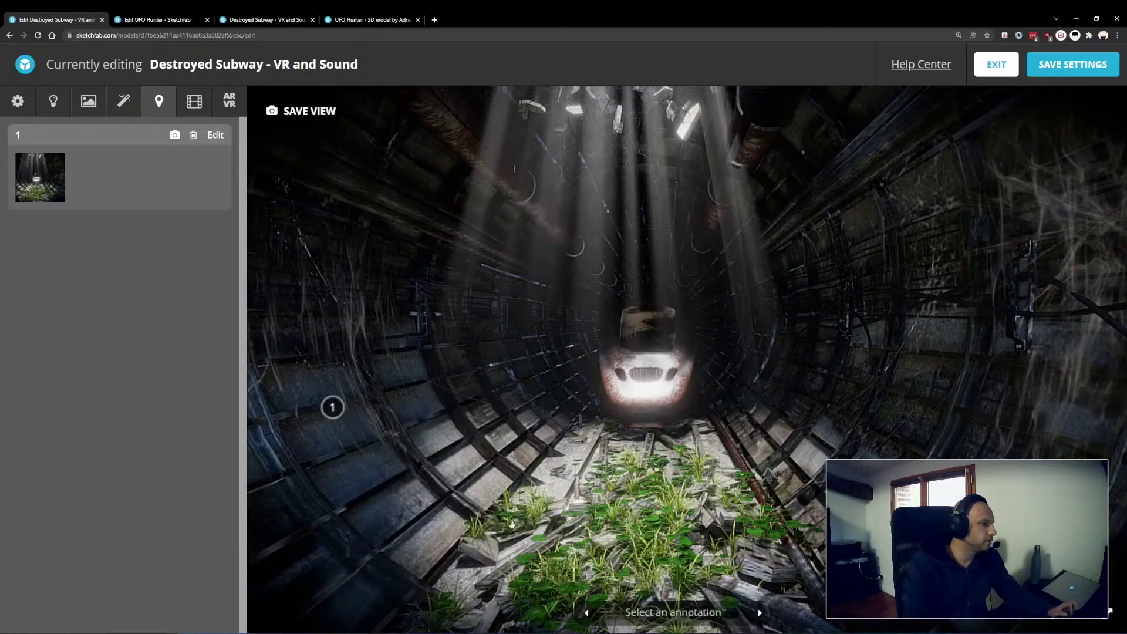
- View the tunnel from outside, open the general scene settings, and return to the saved viewpoint through annotation 1
{"action": "left_click_drag", "start_coordinate": [639, 441], "coordinate": [633, 446]}
{"action": "scroll", "coordinate": [633, 447], "scroll_direction": "down", "scroll_amount": 6}
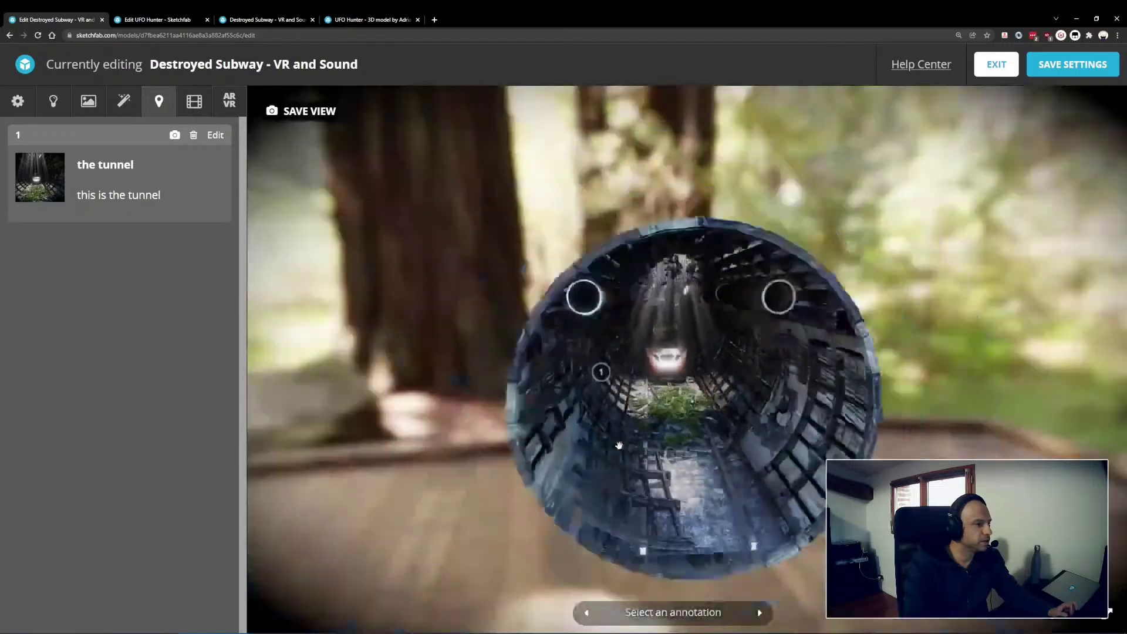
{"action": "scroll", "coordinate": [614, 441], "scroll_direction": "up", "scroll_amount": 3}
{"action": "scroll", "coordinate": [579, 387], "scroll_direction": "down", "scroll_amount": 10}
{"action": "scroll", "coordinate": [578, 389], "scroll_direction": "up", "scroll_amount": 10}
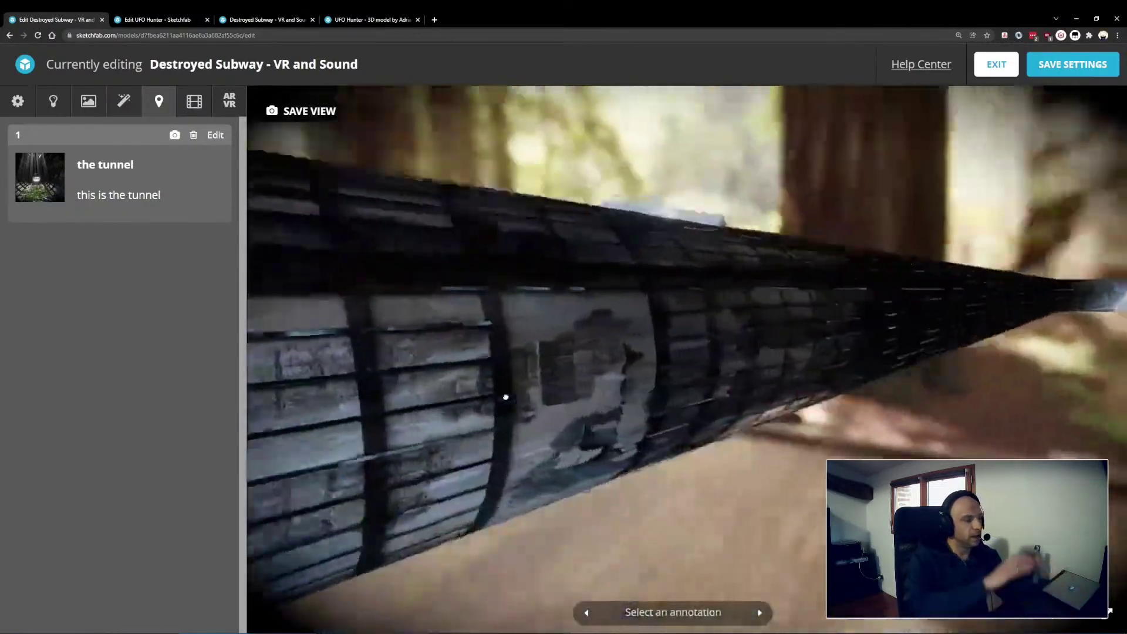
{"action": "scroll", "coordinate": [577, 391], "scroll_direction": "up", "scroll_amount": 3}
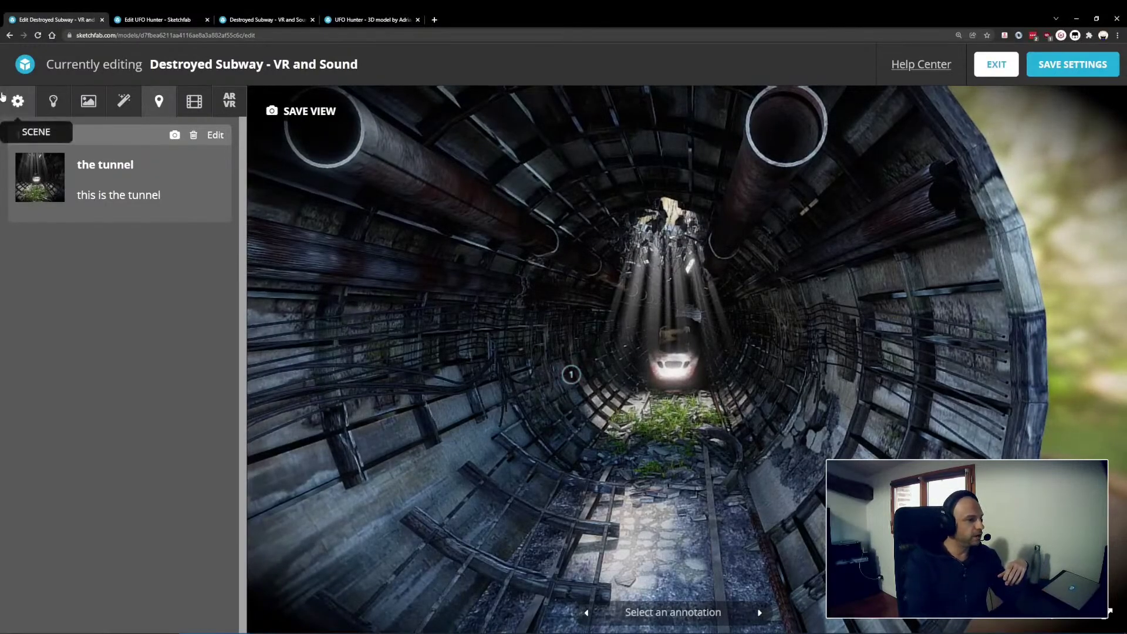
{"action": "key", "text": "1"}
{"action": "left_click", "coordinate": [583, 380]}
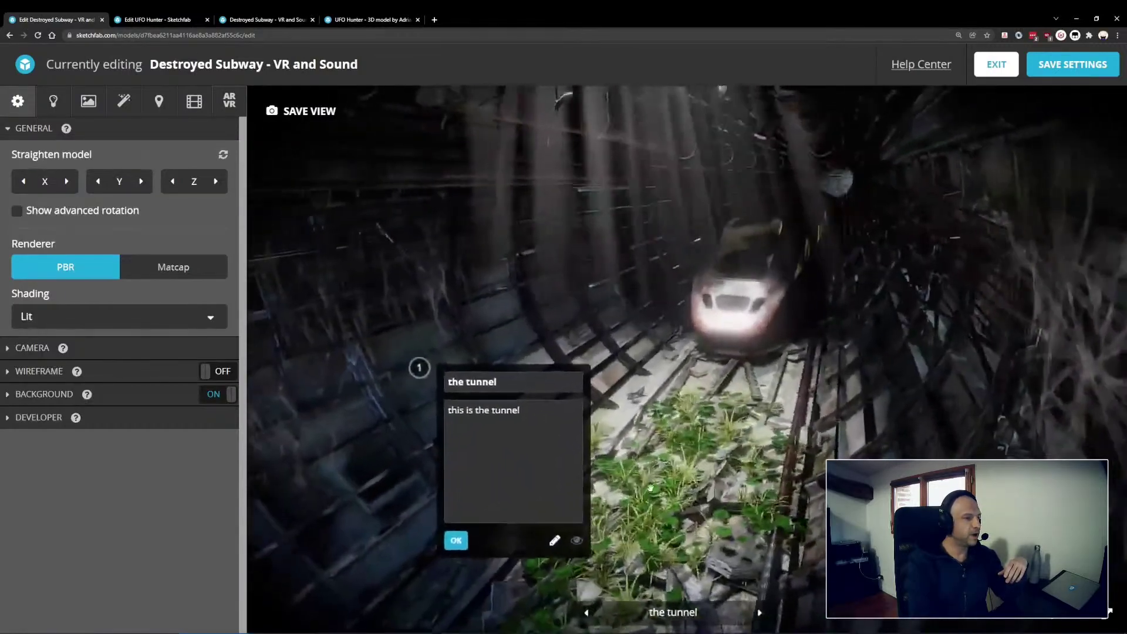
{"action": "left_click", "coordinate": [417, 370]}
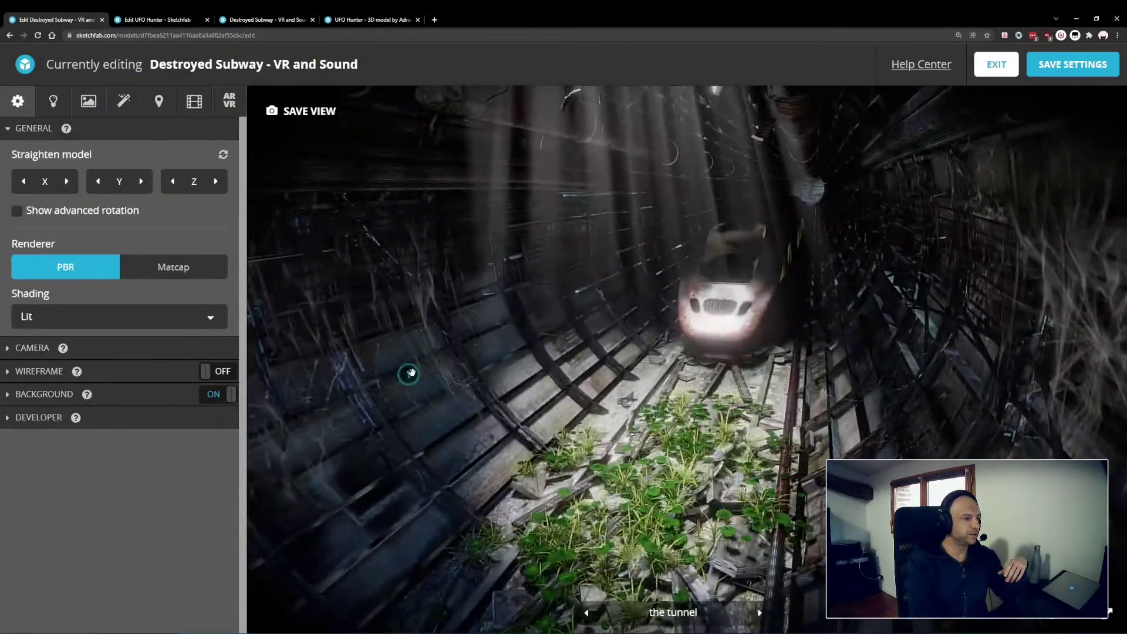
{"action": "left_click", "coordinate": [409, 374]}
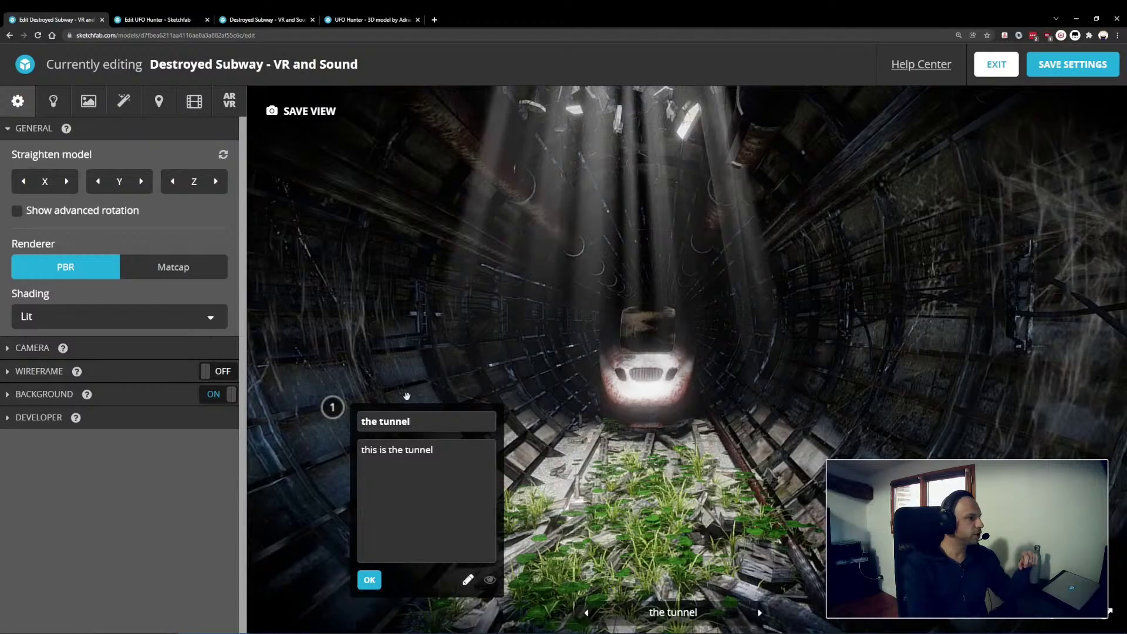
- Move the camera out of the tunnel again and use the annotation to jump back inside
{"action": "left_click_drag", "start_coordinate": [407, 397], "coordinate": [673, 448]}
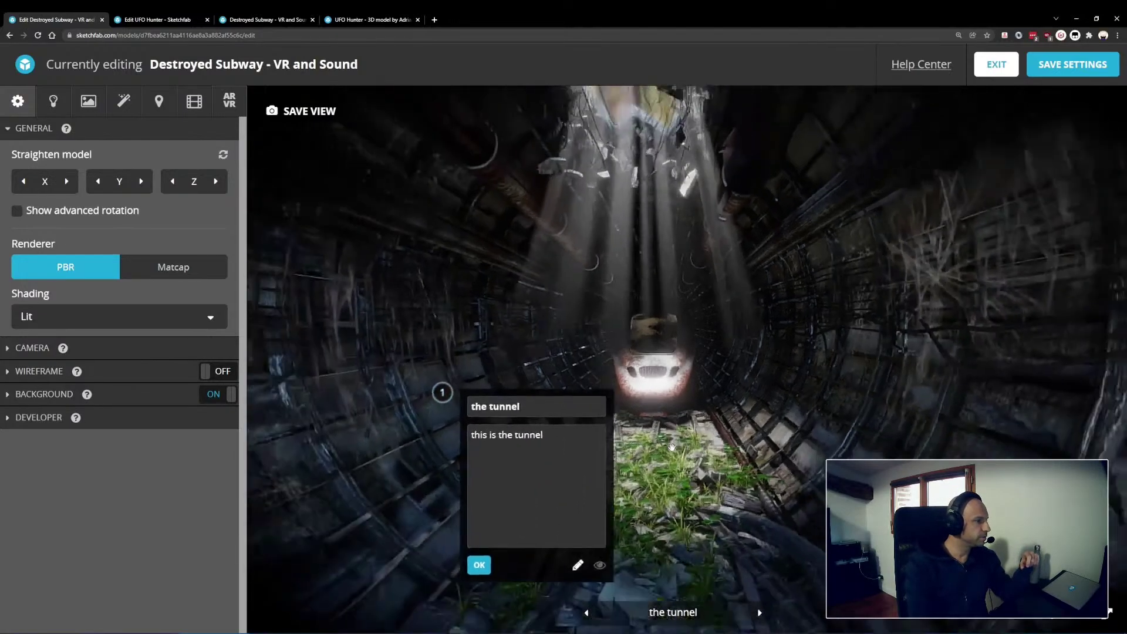
{"action": "scroll", "coordinate": [681, 449], "scroll_direction": "down", "scroll_amount": 10}
{"action": "left_click_drag", "start_coordinate": [699, 451], "coordinate": [601, 374]}
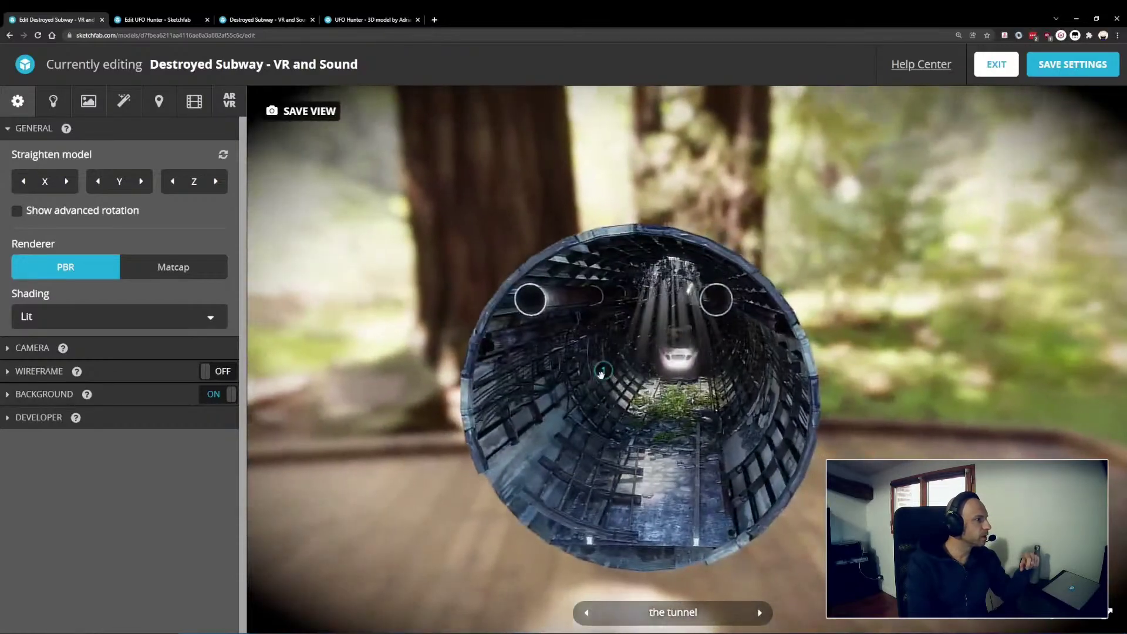
{"action": "left_click", "coordinate": [602, 371]}
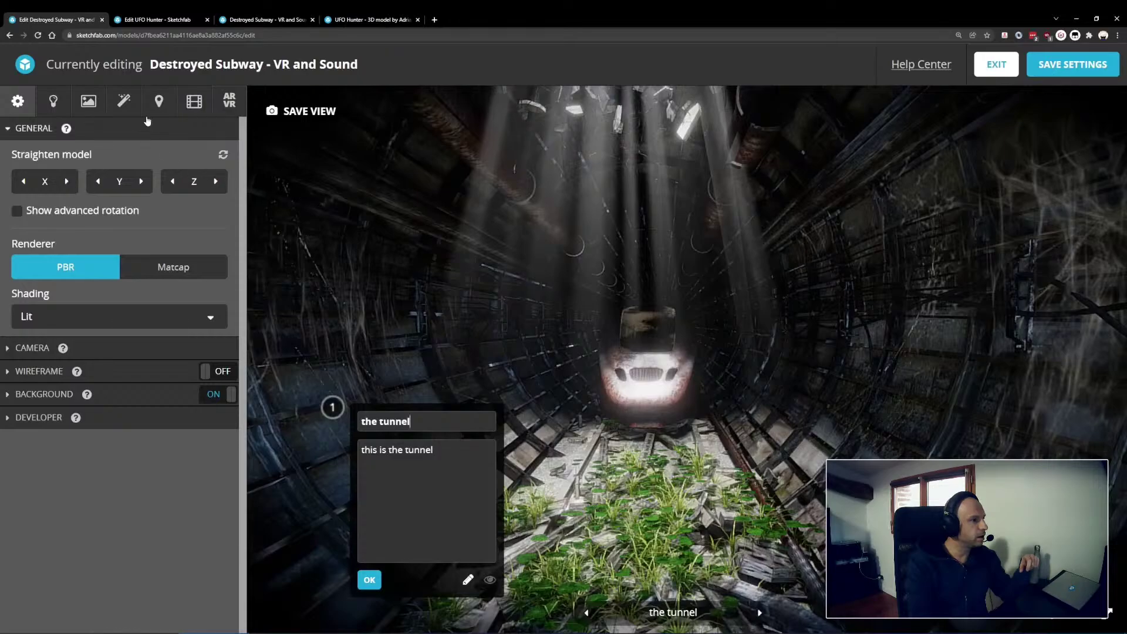
- Update the tunnel annotation's saved camera position to a close view of the wall around its marker
{"action": "left_click", "coordinate": [159, 103]}
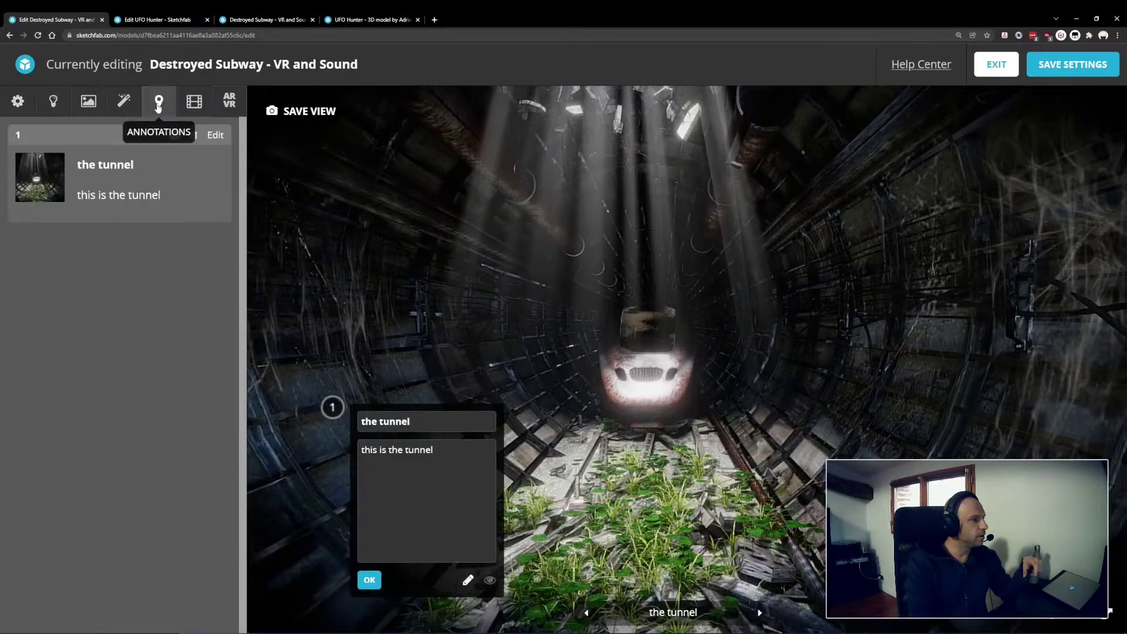
{"action": "mouse_move", "coordinate": [585, 368]}
{"action": "left_mouse_down"}
{"action": "mouse_move", "coordinate": [763, 352]}
{"action": "mouse_move", "coordinate": [353, 390]}
{"action": "mouse_move", "coordinate": [679, 390]}
{"action": "mouse_move", "coordinate": [898, 366]}
{"action": "mouse_move", "coordinate": [435, 395]}
{"action": "mouse_move", "coordinate": [672, 388]}
{"action": "mouse_move", "coordinate": [510, 403]}
{"action": "mouse_move", "coordinate": [491, 378]}
{"action": "left_mouse_up"}
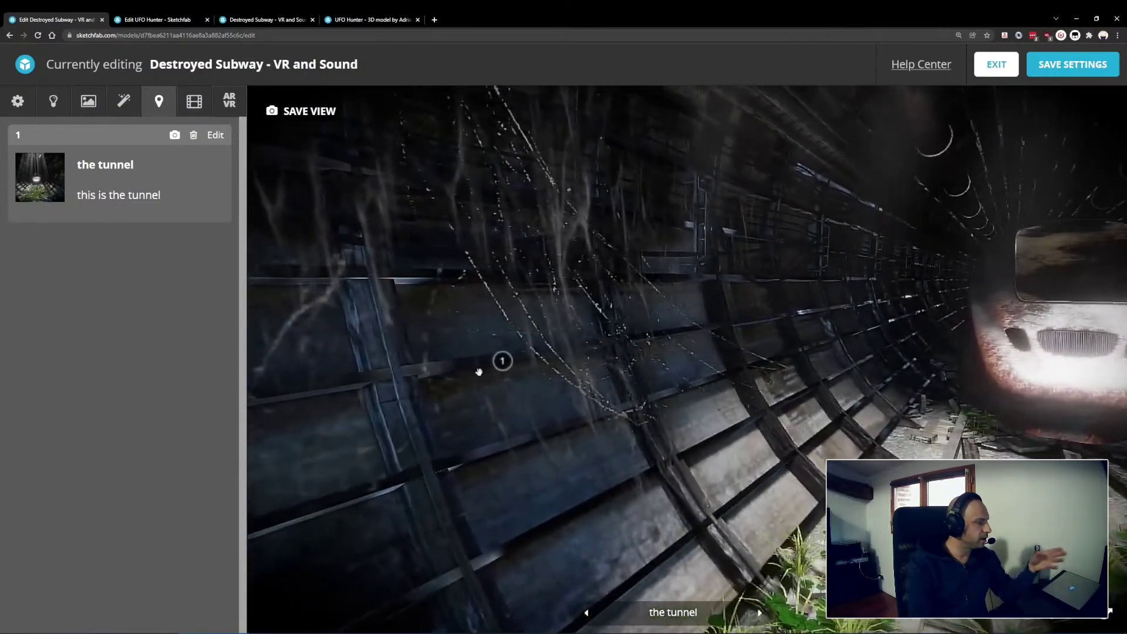
{"action": "left_click", "coordinate": [175, 137]}
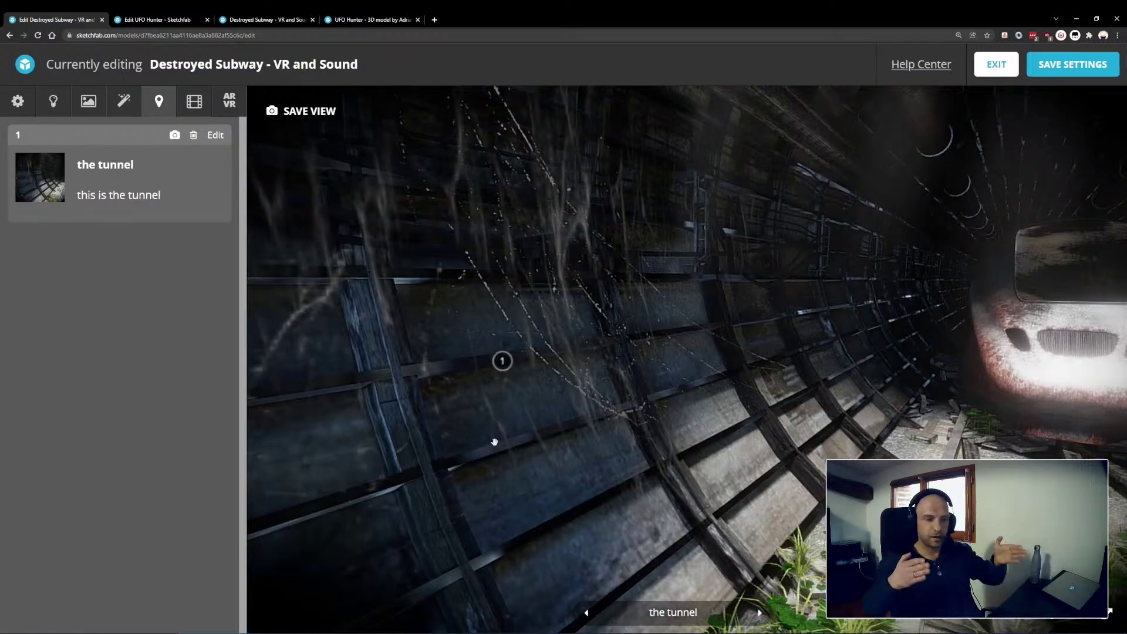
- Test the annotation's updated viewpoint from outside the tunnel, and delete the annotation
{"action": "scroll", "coordinate": [563, 445], "scroll_direction": "down", "scroll_amount": 10}
{"action": "scroll", "coordinate": [592, 451], "scroll_direction": "up", "scroll_amount": 3}
{"action": "left_click_drag", "start_coordinate": [591, 453], "coordinate": [633, 456]}
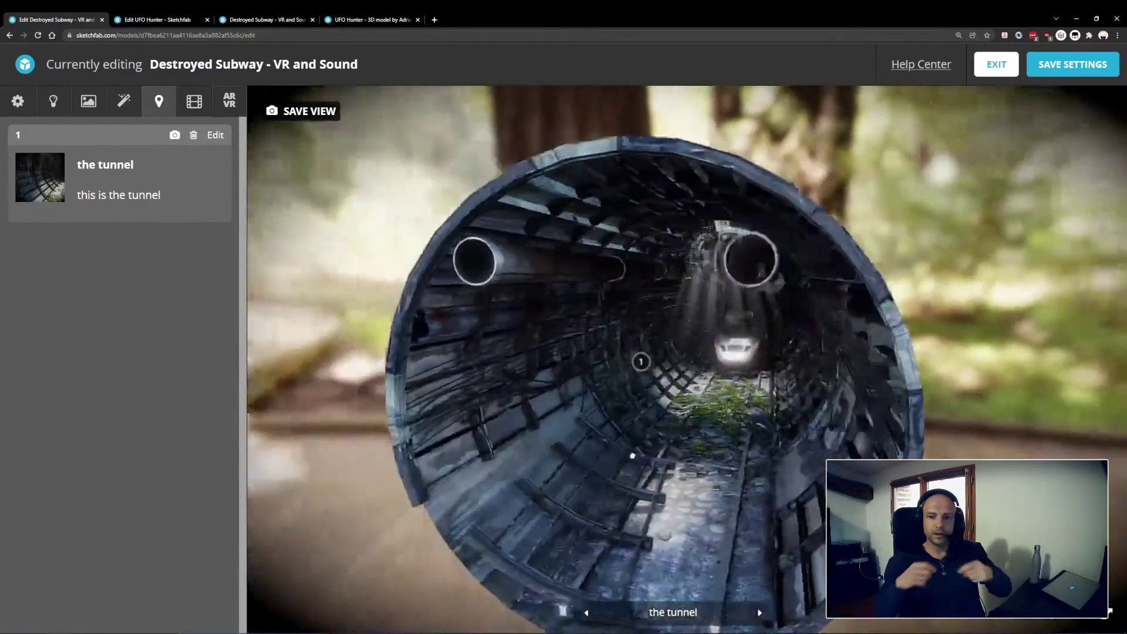
{"action": "left_click", "coordinate": [641, 362]}
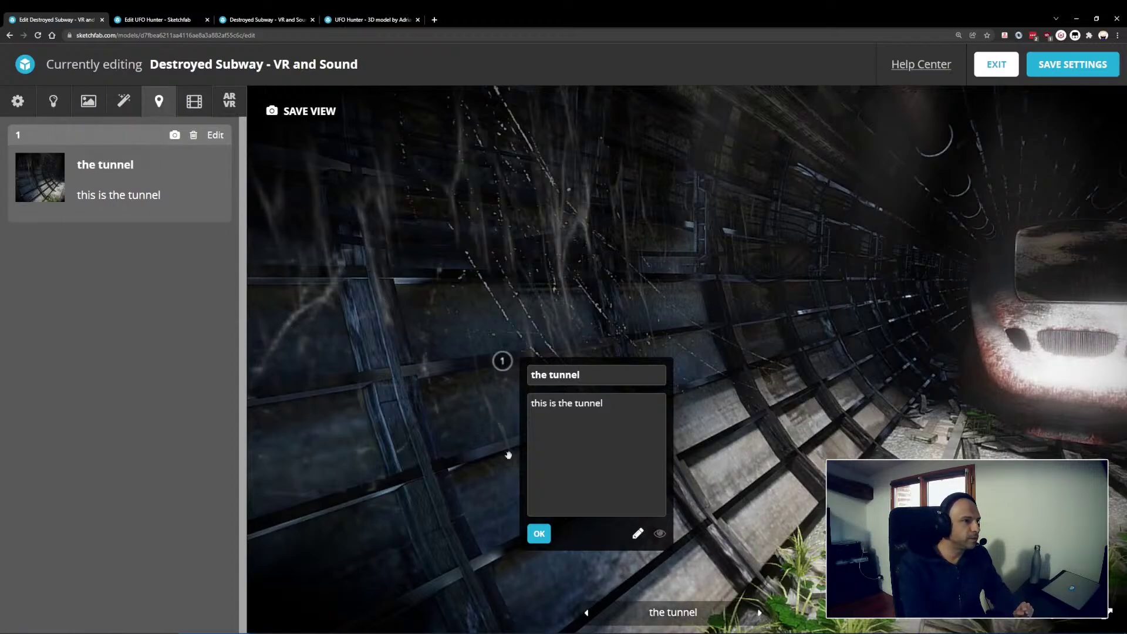
{"action": "left_click", "coordinate": [193, 135]}
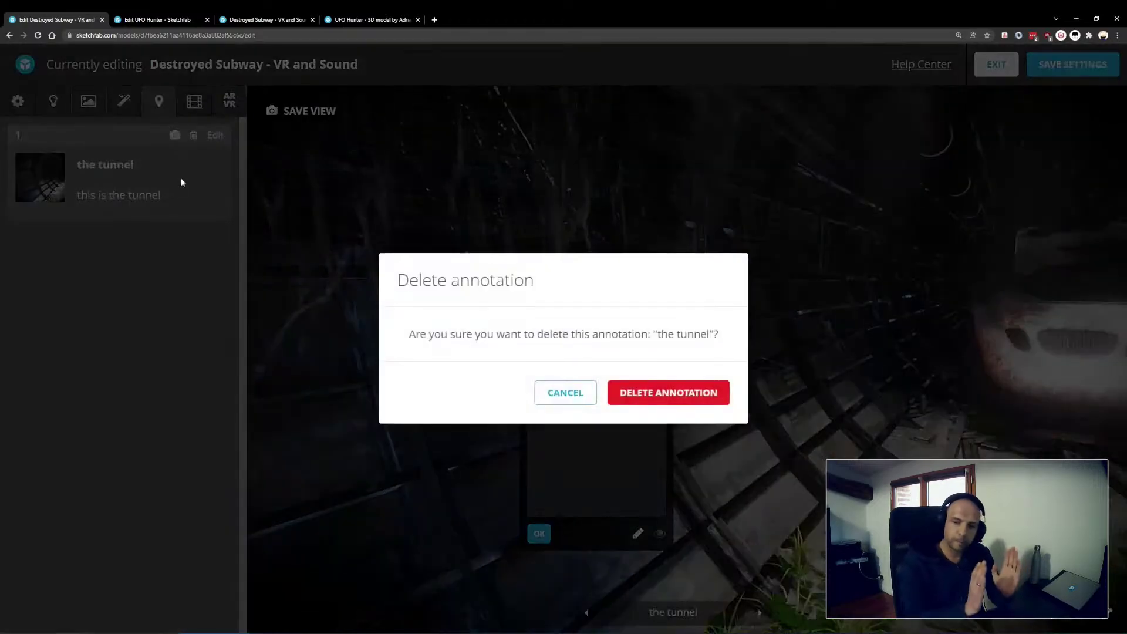
{"action": "left_click", "coordinate": [632, 393]}
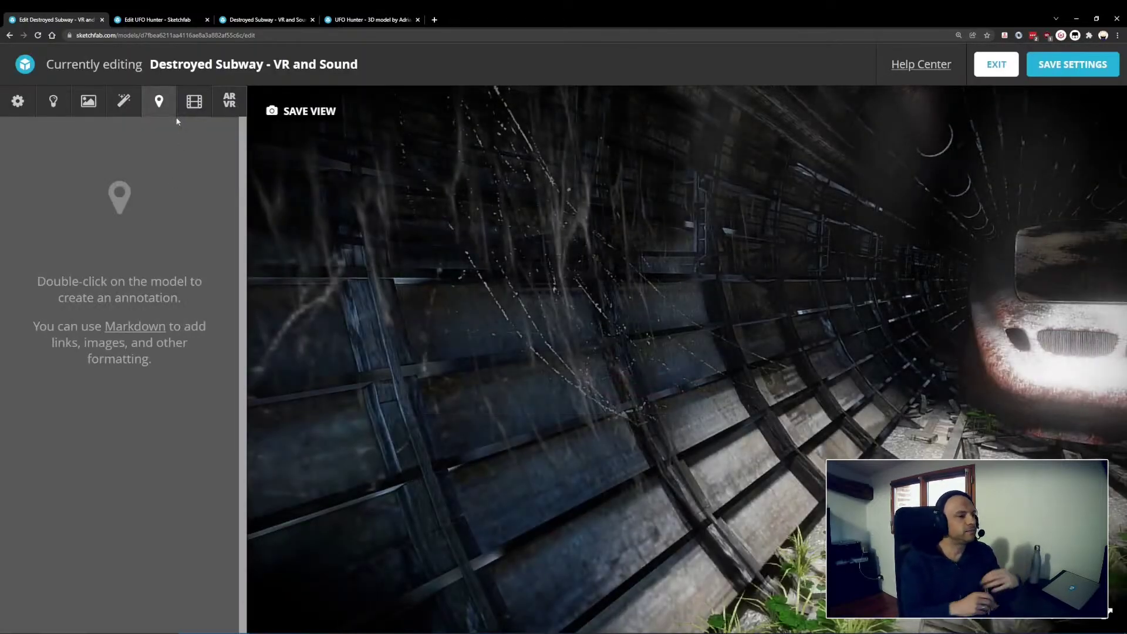
- Check the animation settings and bring the camera back to a view down the tunnel towards the train
{"action": "left_click", "coordinate": [195, 104]}
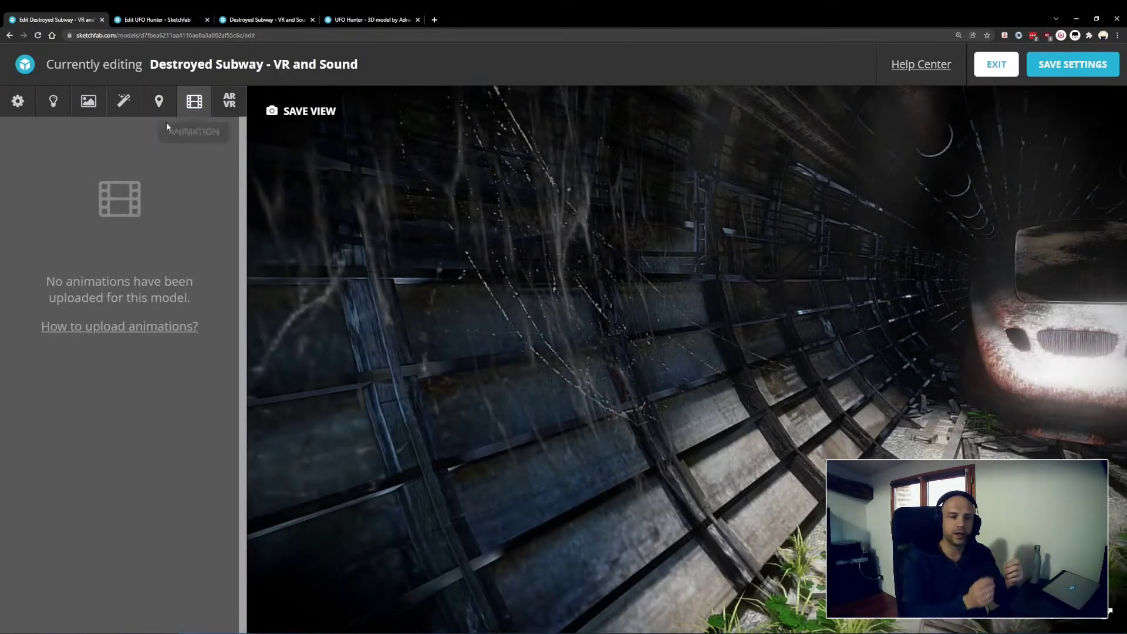
{"action": "left_click_drag", "start_coordinate": [428, 385], "coordinate": [894, 424]}
{"action": "left_click_drag", "start_coordinate": [904, 431], "coordinate": [706, 319]}
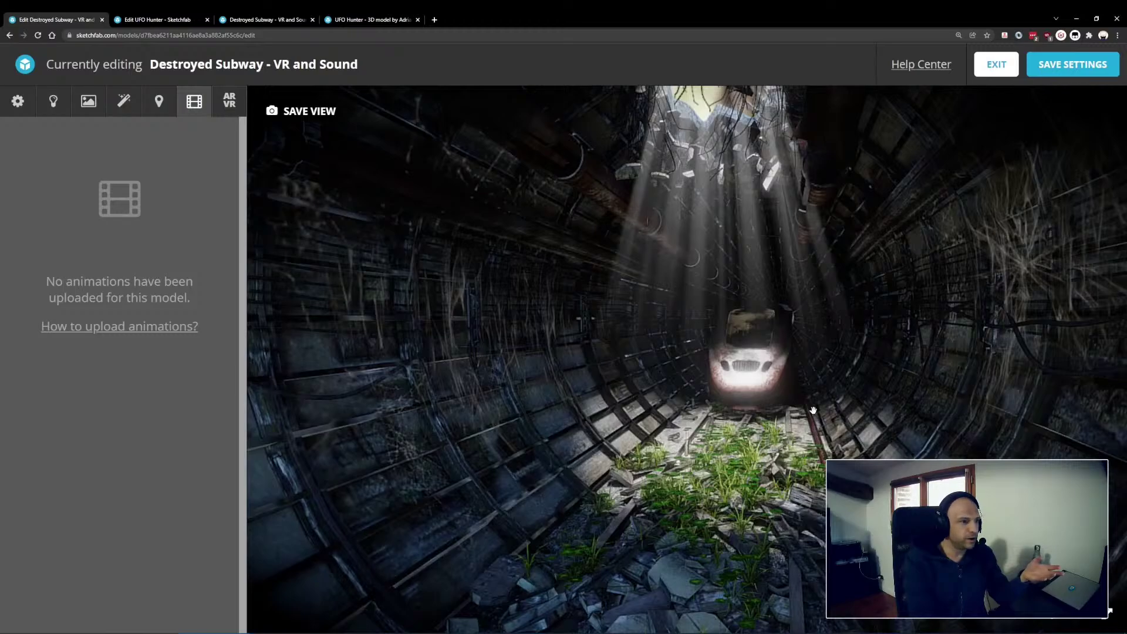
- Inspect the AR/VR reference character inside the tunnel and set the world scale to 1.3595
{"action": "left_click", "coordinate": [230, 103]}
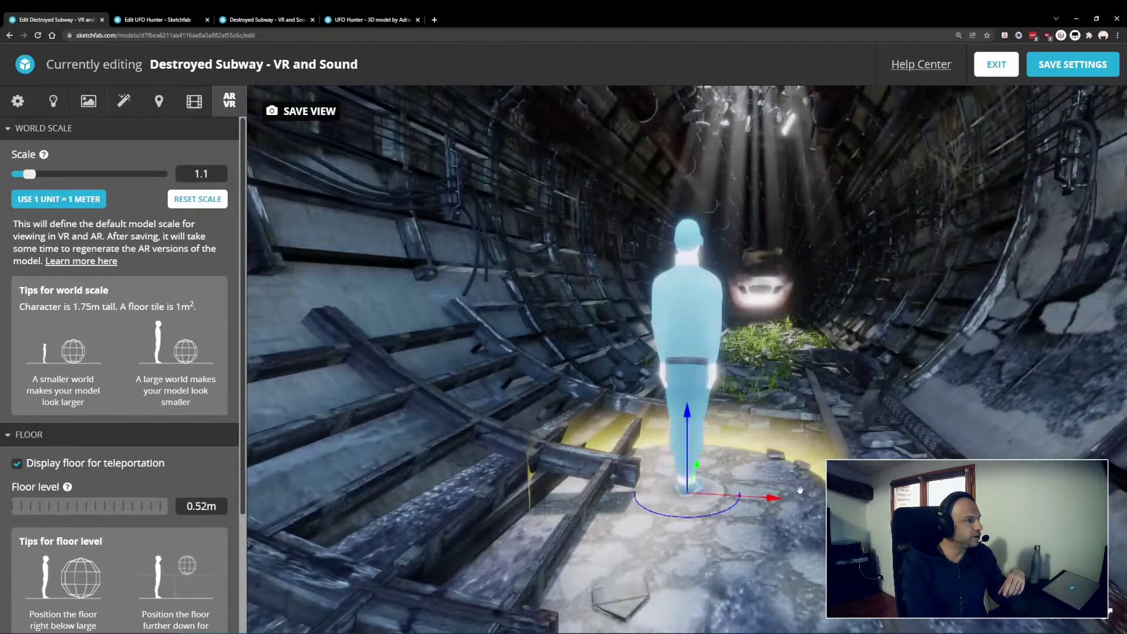
{"action": "scroll", "coordinate": [846, 436], "scroll_direction": "up", "scroll_amount": 5}
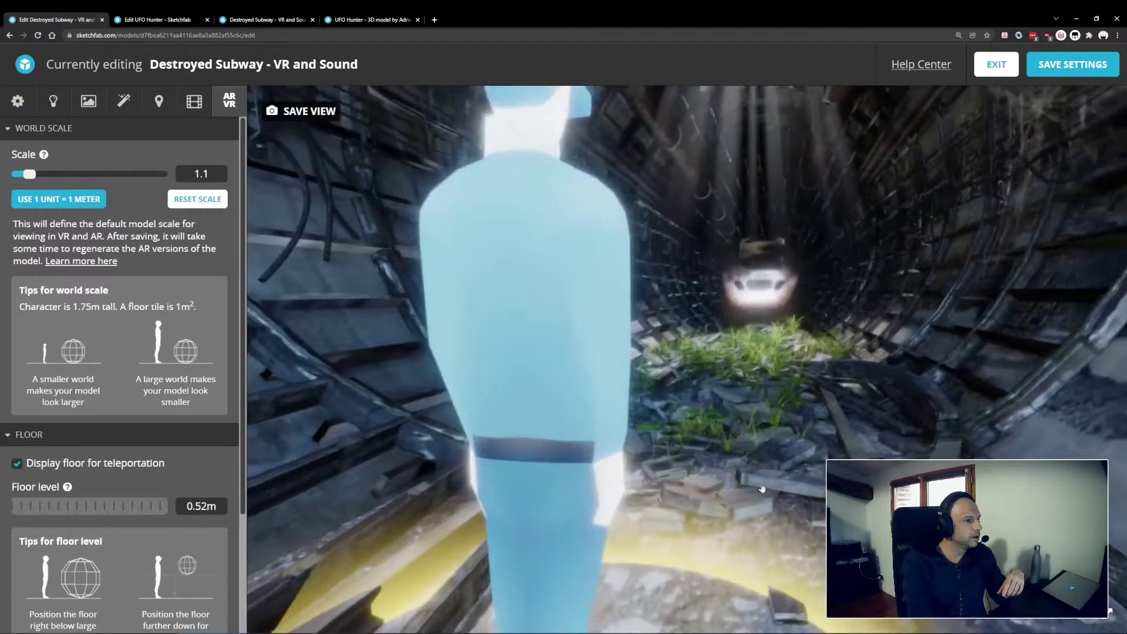
{"action": "scroll", "coordinate": [762, 489], "scroll_direction": "down", "scroll_amount": 5}
{"action": "left_click_drag", "start_coordinate": [762, 490], "coordinate": [766, 408]}
{"action": "scroll", "coordinate": [814, 422], "scroll_direction": "down", "scroll_amount": 5}
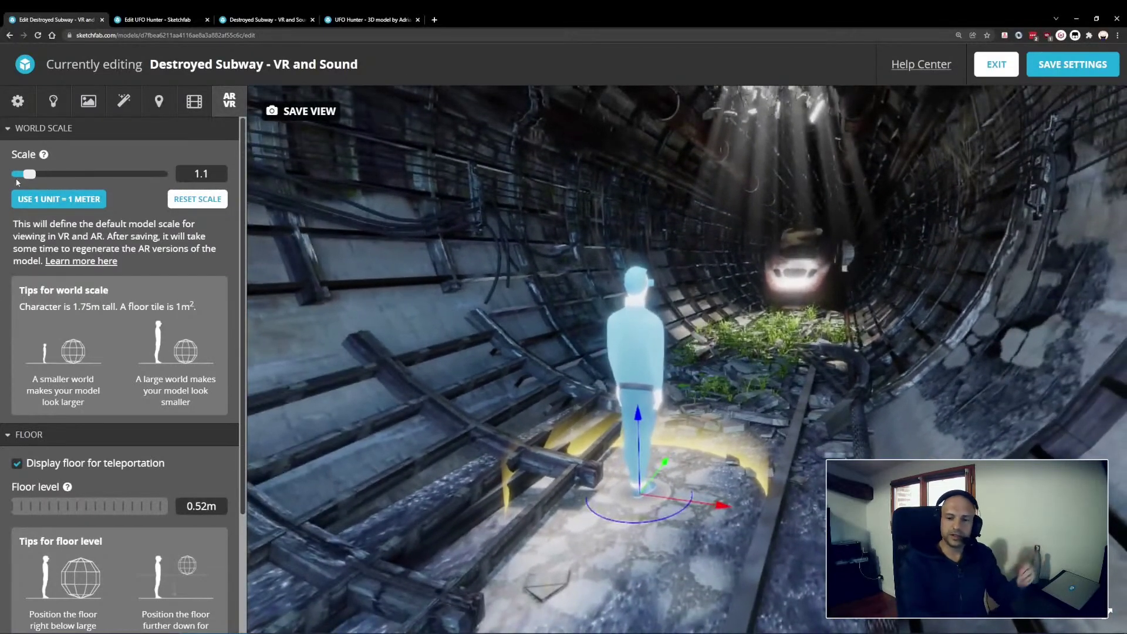
{"action": "left_click", "coordinate": [202, 174]}
{"action": "mouse_move", "coordinate": [35, 176]}
{"action": "left_mouse_down"}
{"action": "mouse_move", "coordinate": [46, 175]}
{"action": "mouse_move", "coordinate": [26, 180]}
{"action": "left_mouse_up"}
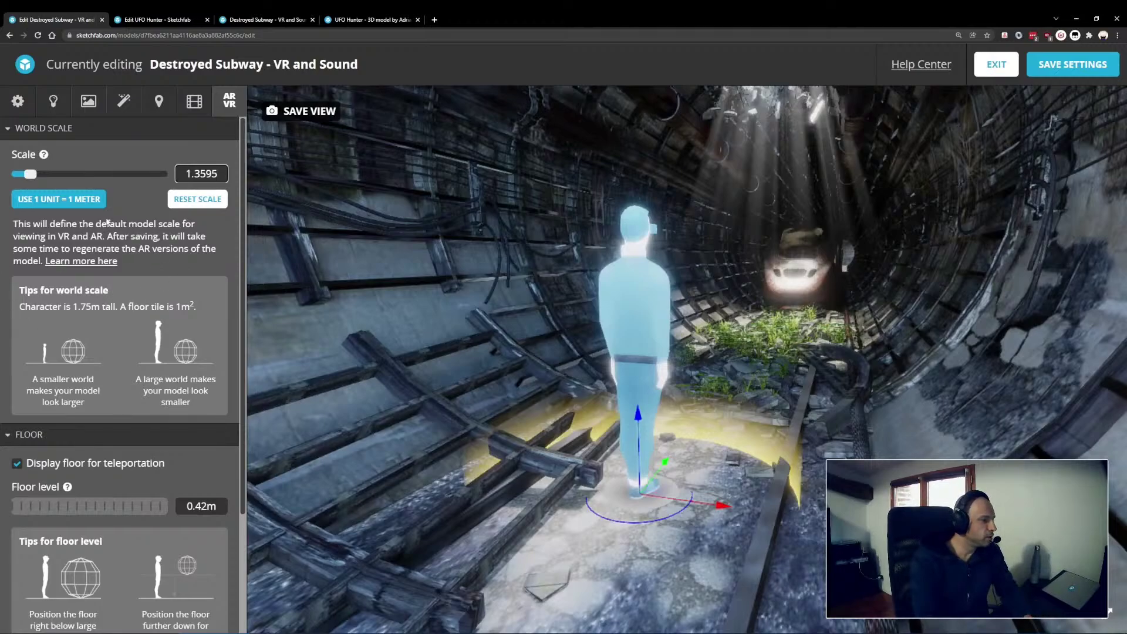
- Open the material opacity settings and select the light rays material coming through the tunnel ceiling
{"action": "left_click", "coordinate": [53, 105]}
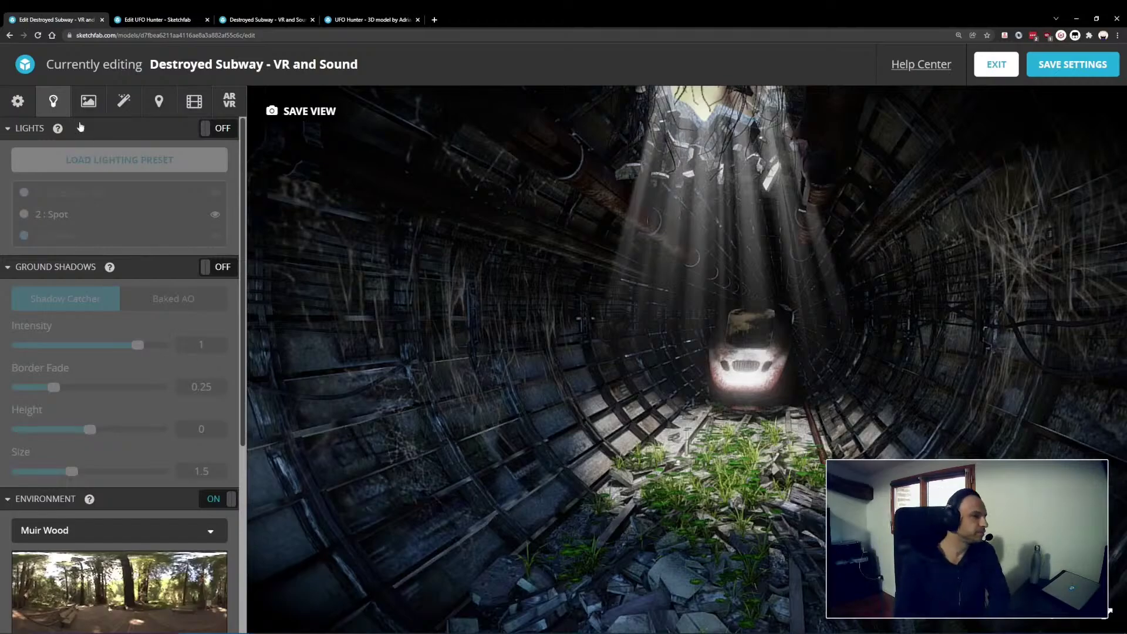
{"action": "left_click", "coordinate": [88, 102]}
{"action": "scroll", "coordinate": [144, 408], "scroll_direction": "down", "scroll_amount": 6}
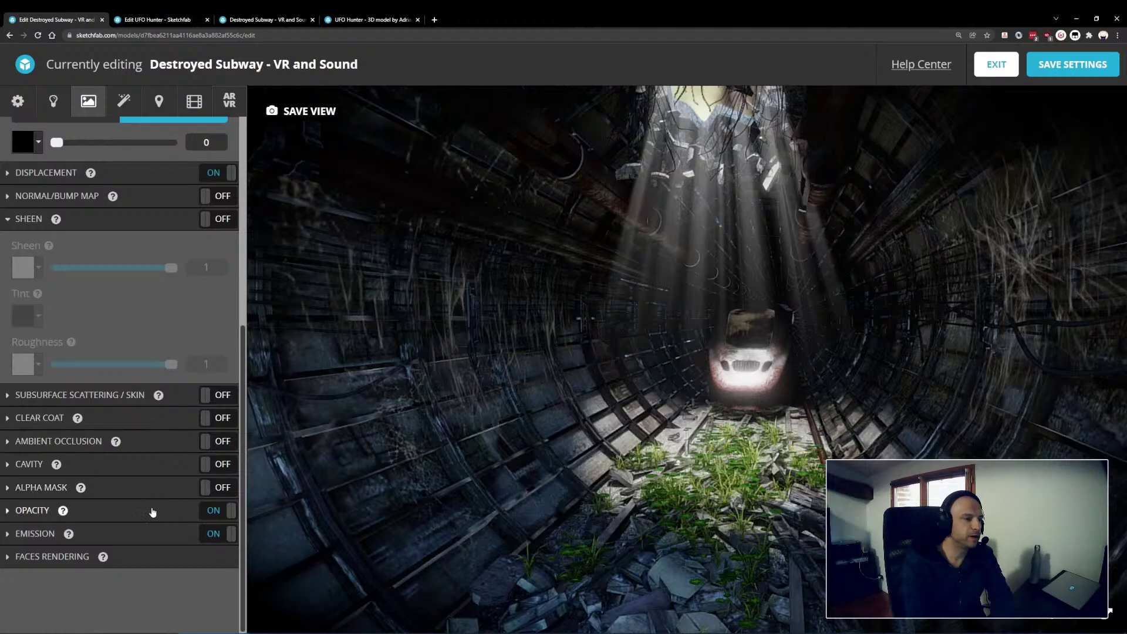
{"action": "left_click", "coordinate": [30, 511]}
{"action": "scroll", "coordinate": [119, 483], "scroll_direction": "down", "scroll_amount": 2}
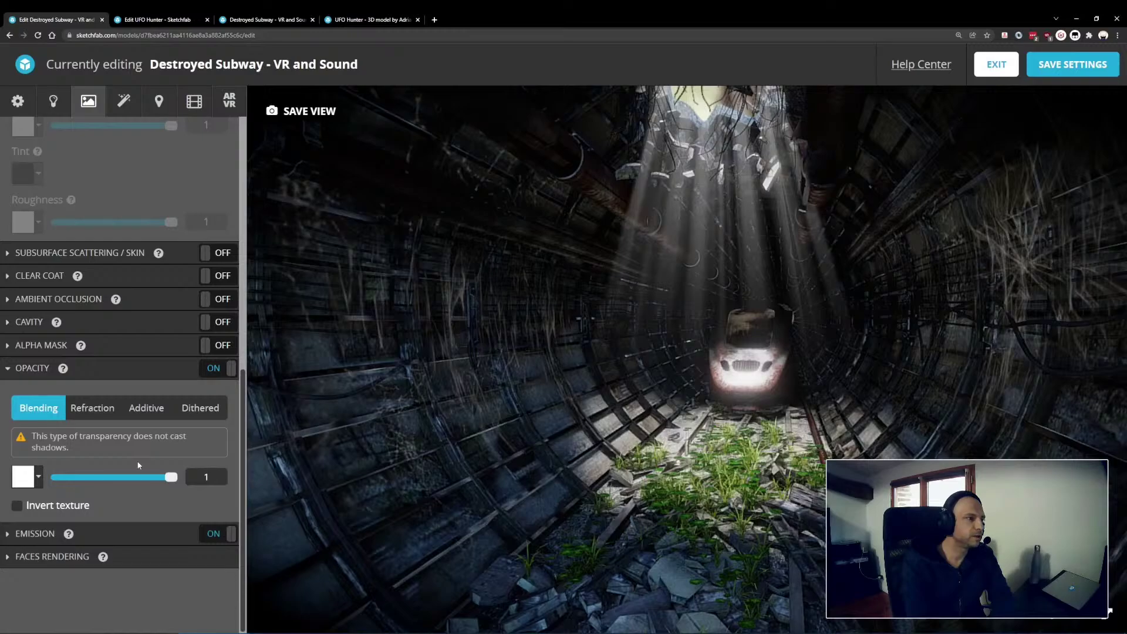
{"action": "left_click_drag", "start_coordinate": [725, 238], "coordinate": [686, 235]}
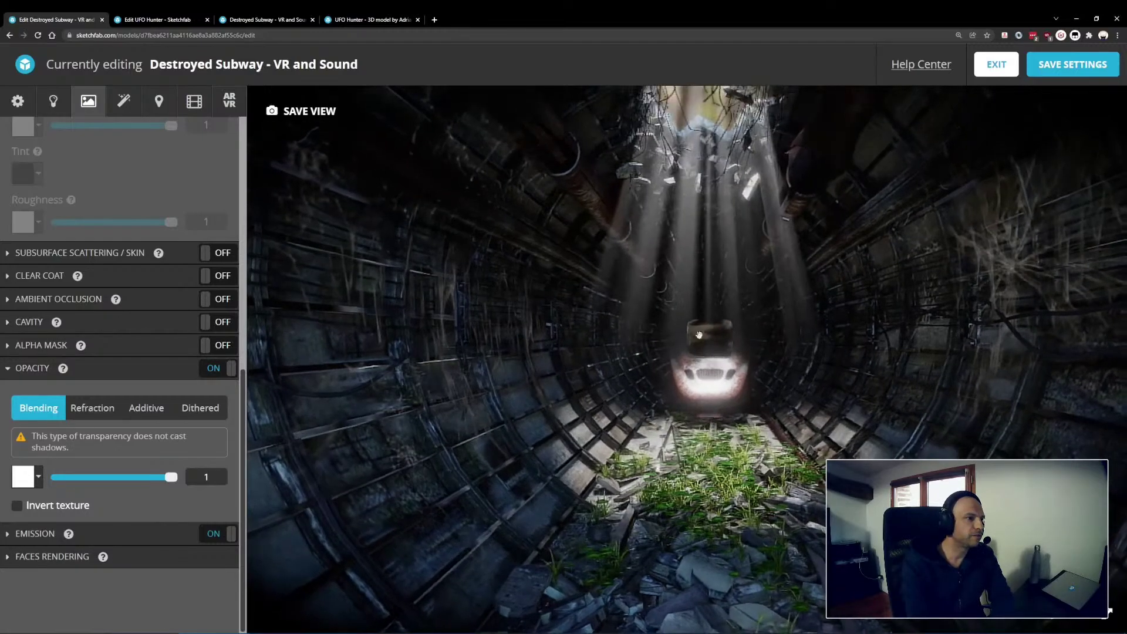
{"action": "left_click", "coordinate": [685, 235]}
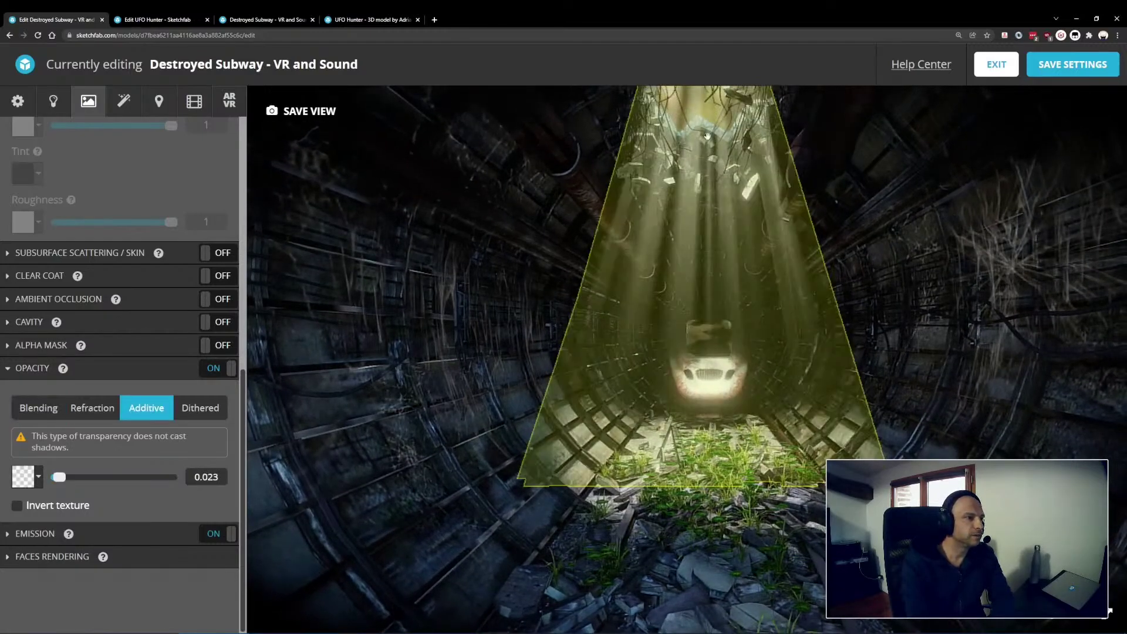
- Examine the light rays above the train from several camera angles
{"action": "left_click_drag", "start_coordinate": [803, 290], "coordinate": [666, 158]}
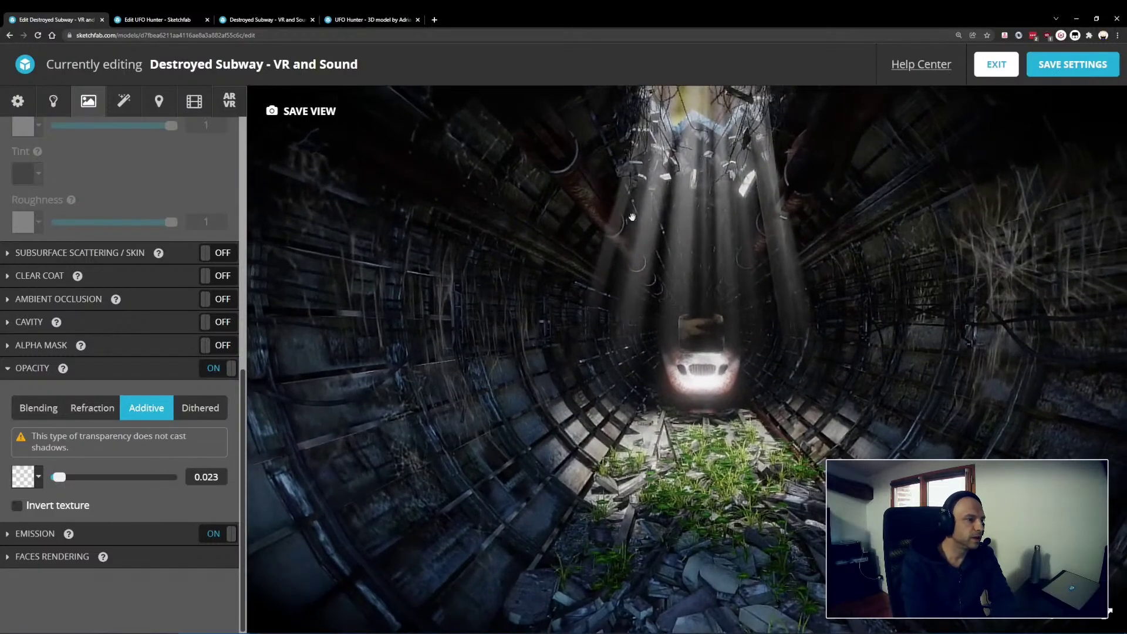
{"action": "left_click_drag", "start_coordinate": [763, 287], "coordinate": [675, 207]}
{"action": "left_click", "coordinate": [674, 207]}
{"action": "left_click_drag", "start_coordinate": [736, 251], "coordinate": [710, 271]}
{"action": "left_click", "coordinate": [699, 229]}
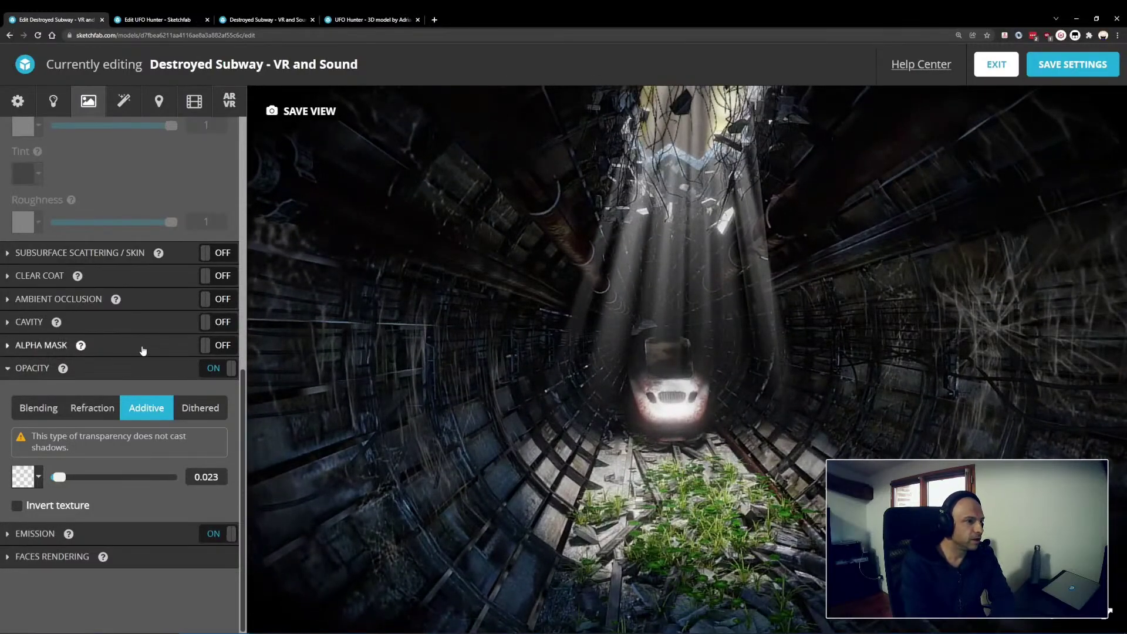
{"action": "left_click_drag", "start_coordinate": [697, 275], "coordinate": [694, 276]}
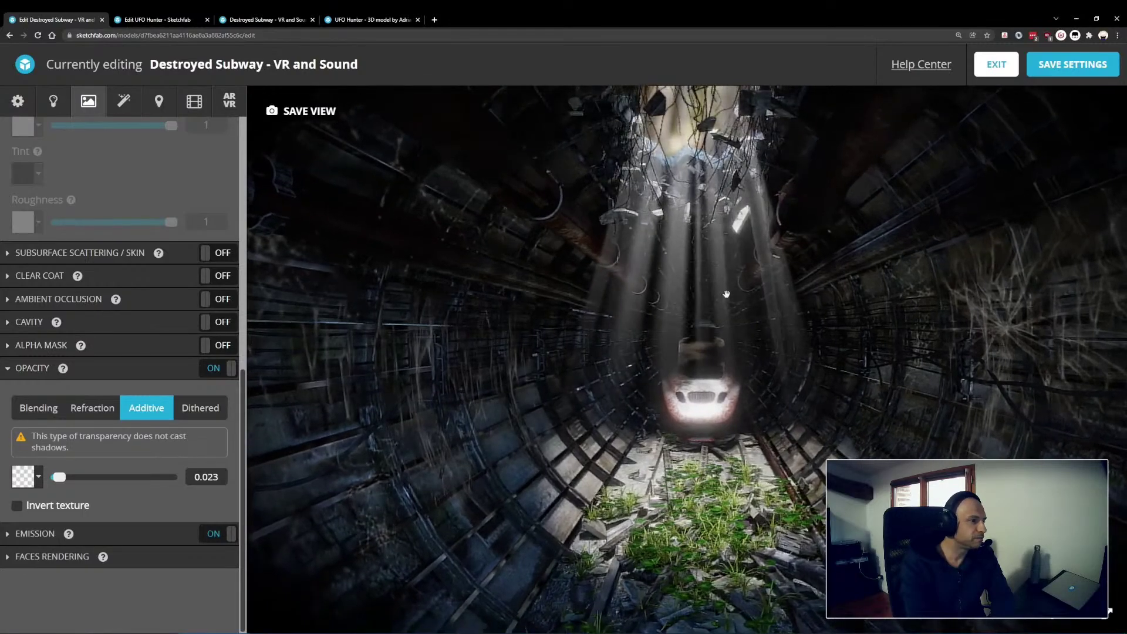
- Turn the rays material's opacity off to reveal its planes, restore it, and view the additive rays from other angles
{"action": "left_click", "coordinate": [213, 369]}
{"action": "left_click_drag", "start_coordinate": [682, 398], "coordinate": [570, 311]}
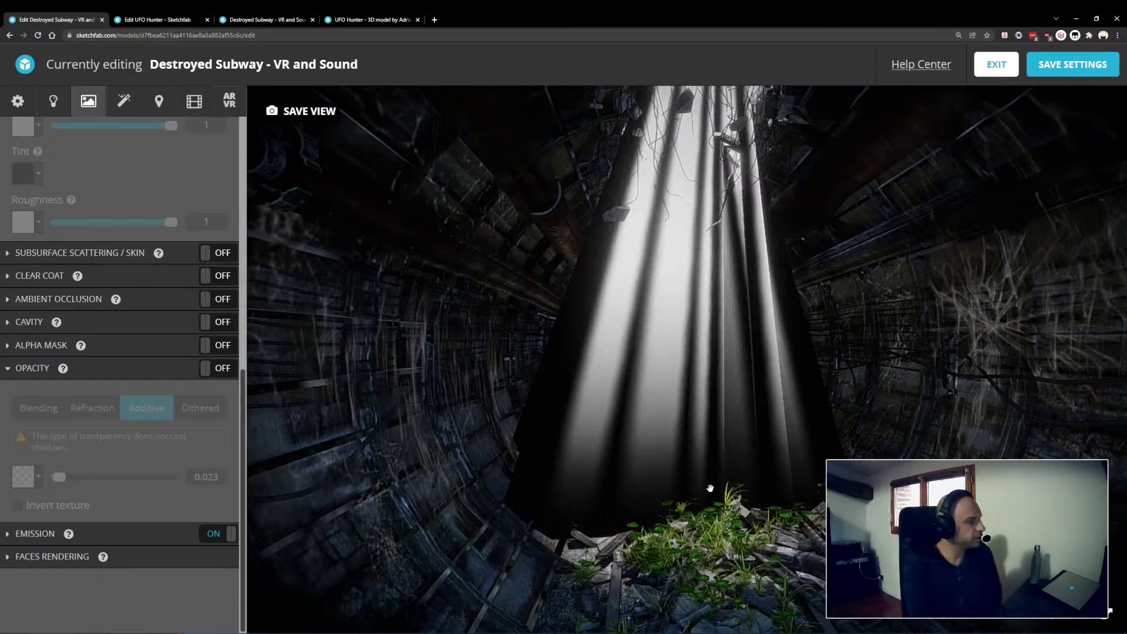
{"action": "left_click", "coordinate": [218, 369]}
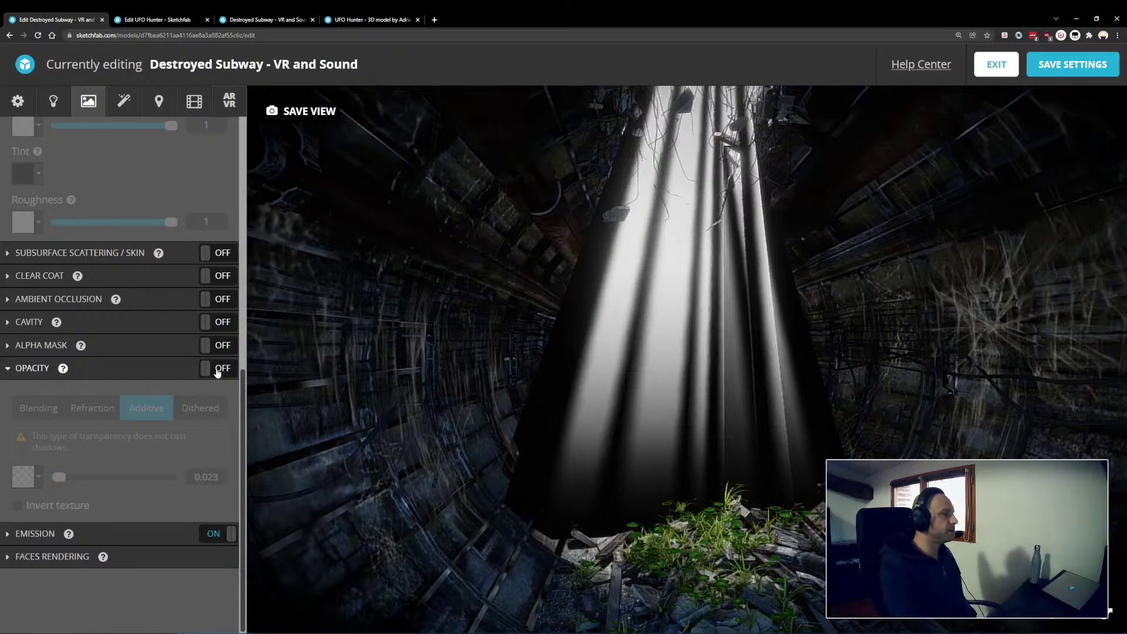
{"action": "left_click_drag", "start_coordinate": [795, 407], "coordinate": [611, 349]}
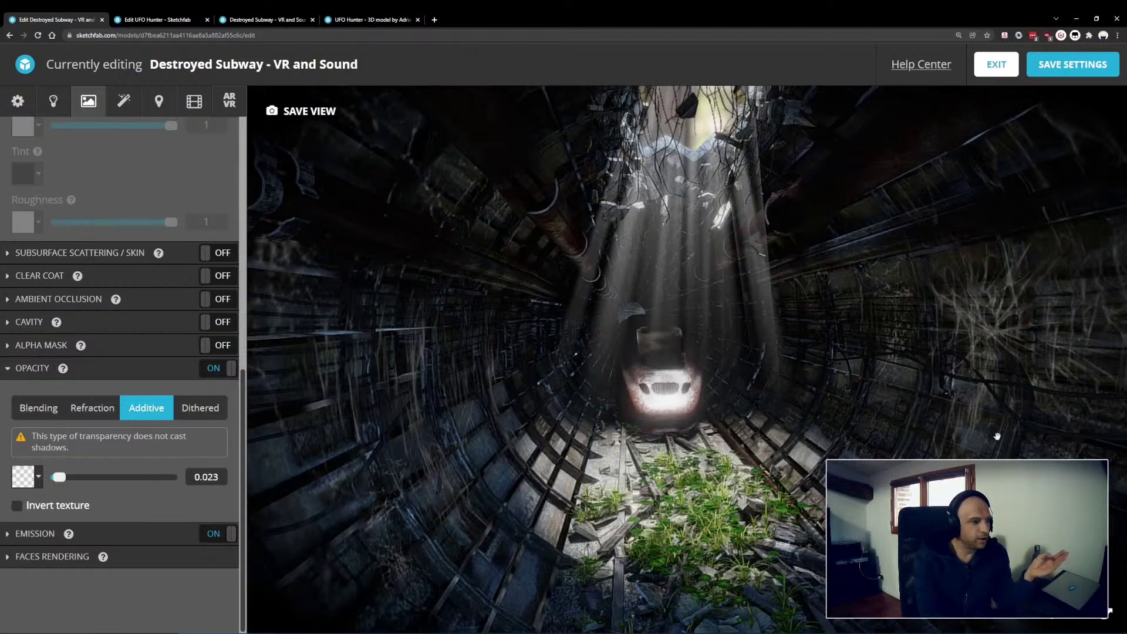
{"action": "left_click_drag", "start_coordinate": [777, 413], "coordinate": [442, 322]}
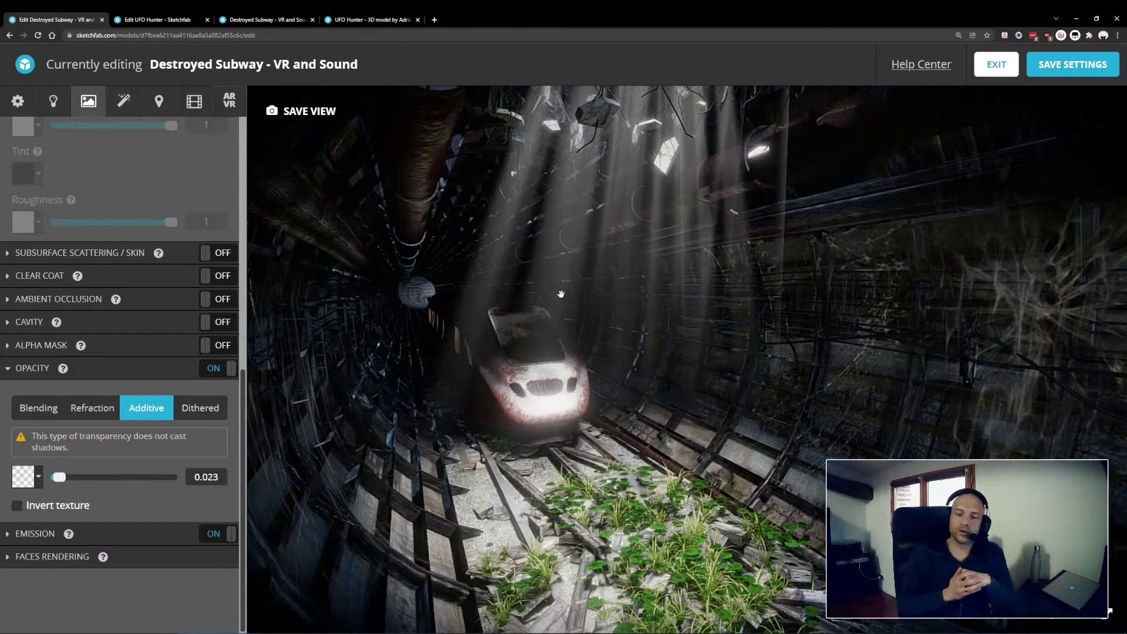
{"action": "left_click_drag", "start_coordinate": [550, 283], "coordinate": [573, 347]}
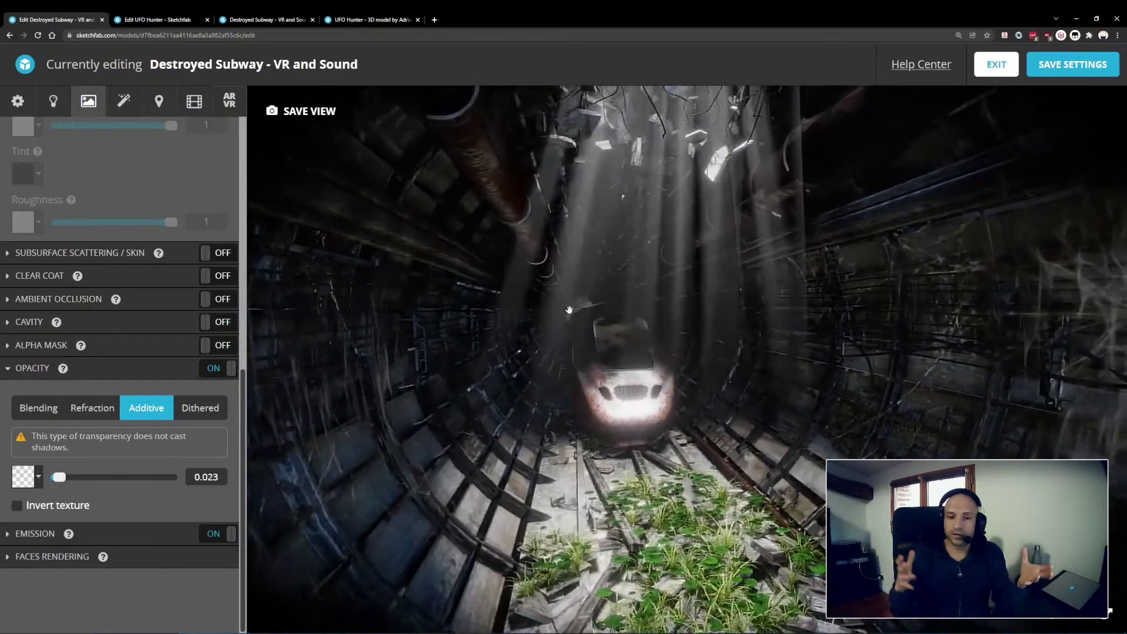
- Try the rays' additive opacity at 1 and lower it to 0.038
{"action": "left_click_drag", "start_coordinate": [59, 477], "coordinate": [192, 488]}
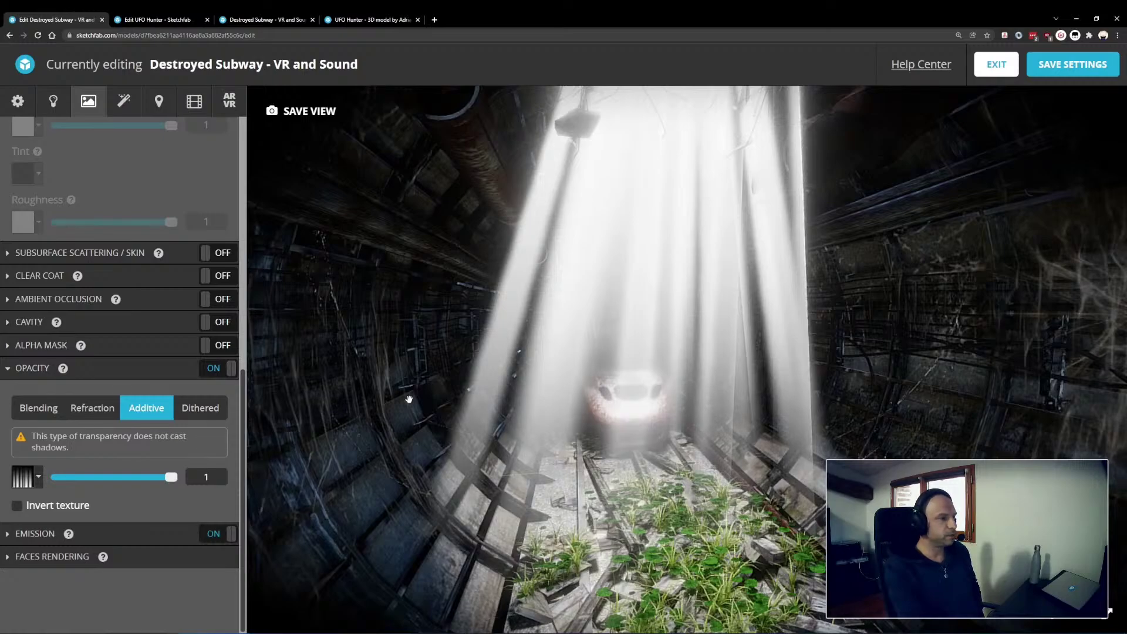
{"action": "left_click", "coordinate": [58, 477]}
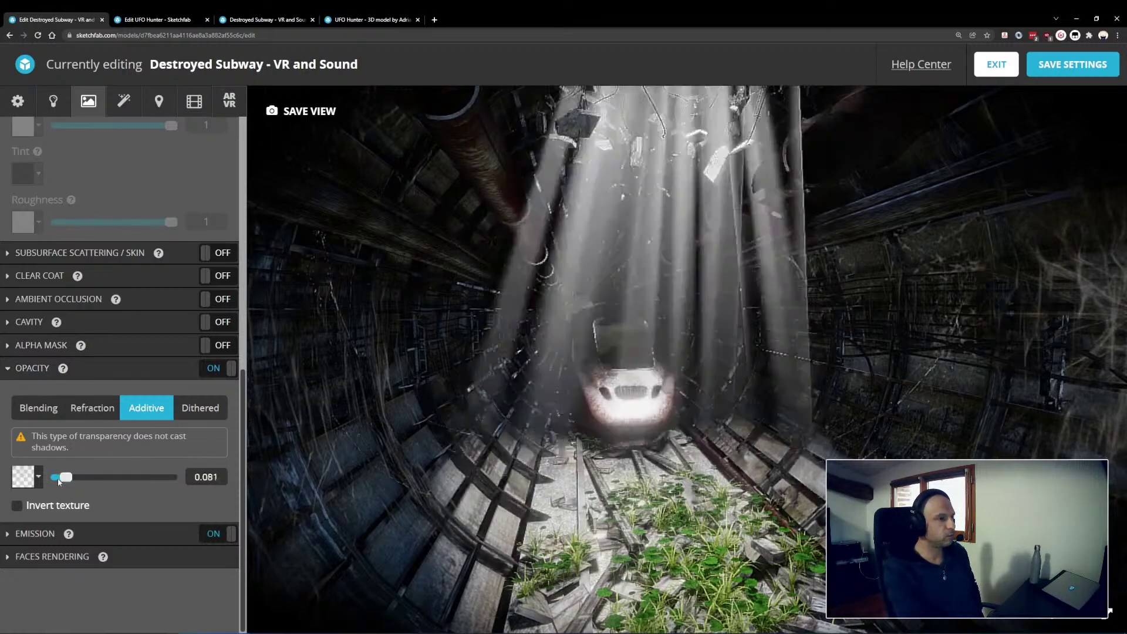
{"action": "left_click_drag", "start_coordinate": [675, 333], "coordinate": [623, 214]}
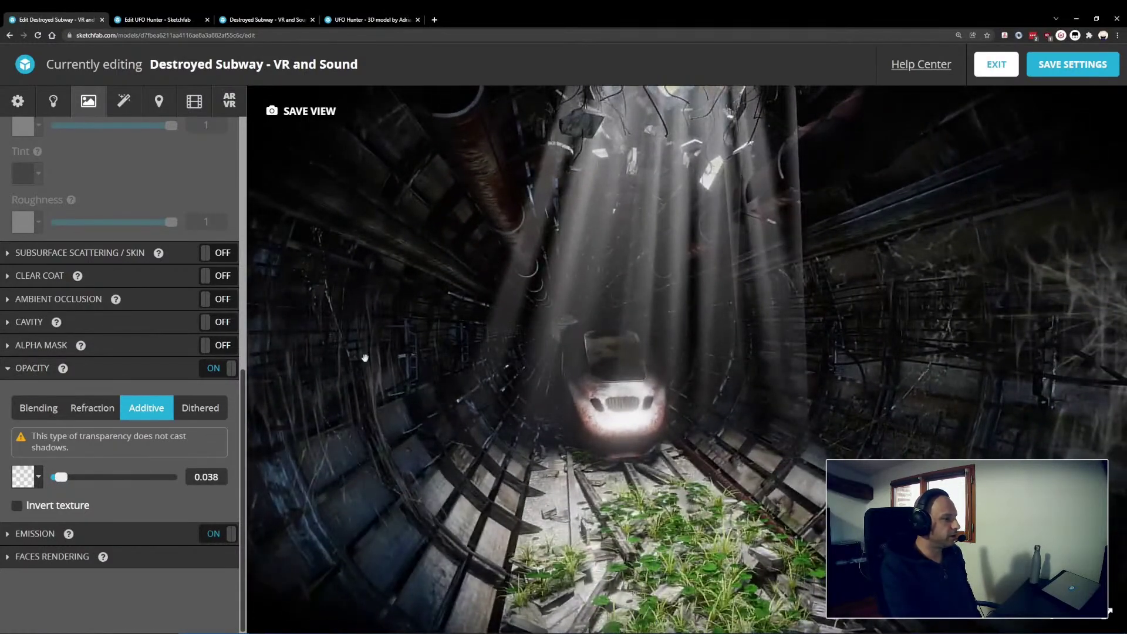
- Switch the rays material's opacity mode to Blending and set its value to 0.044
{"action": "left_click", "coordinate": [51, 412]}
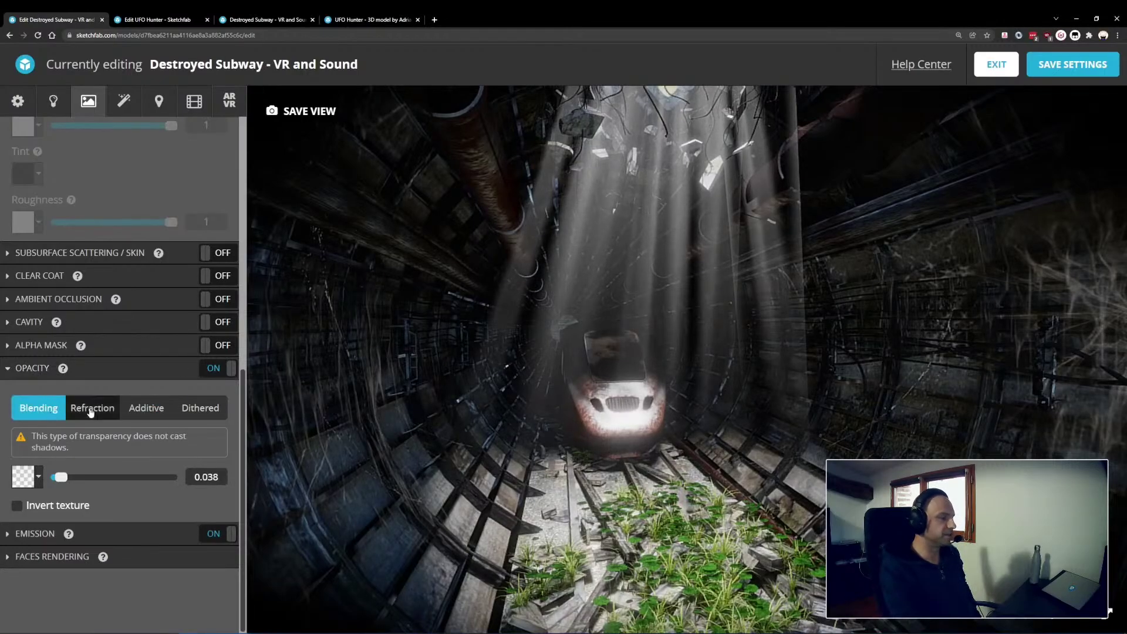
{"action": "left_click_drag", "start_coordinate": [63, 481], "coordinate": [63, 480]}
{"action": "left_click_drag", "start_coordinate": [723, 424], "coordinate": [790, 424]}
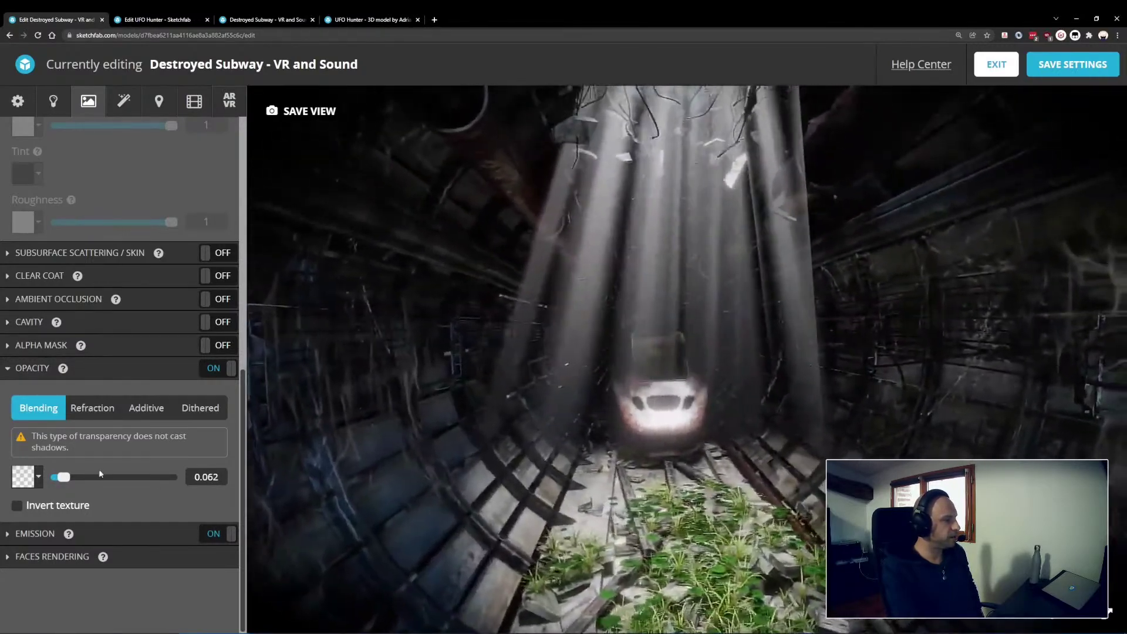
{"action": "left_click_drag", "start_coordinate": [63, 478], "coordinate": [59, 480]}
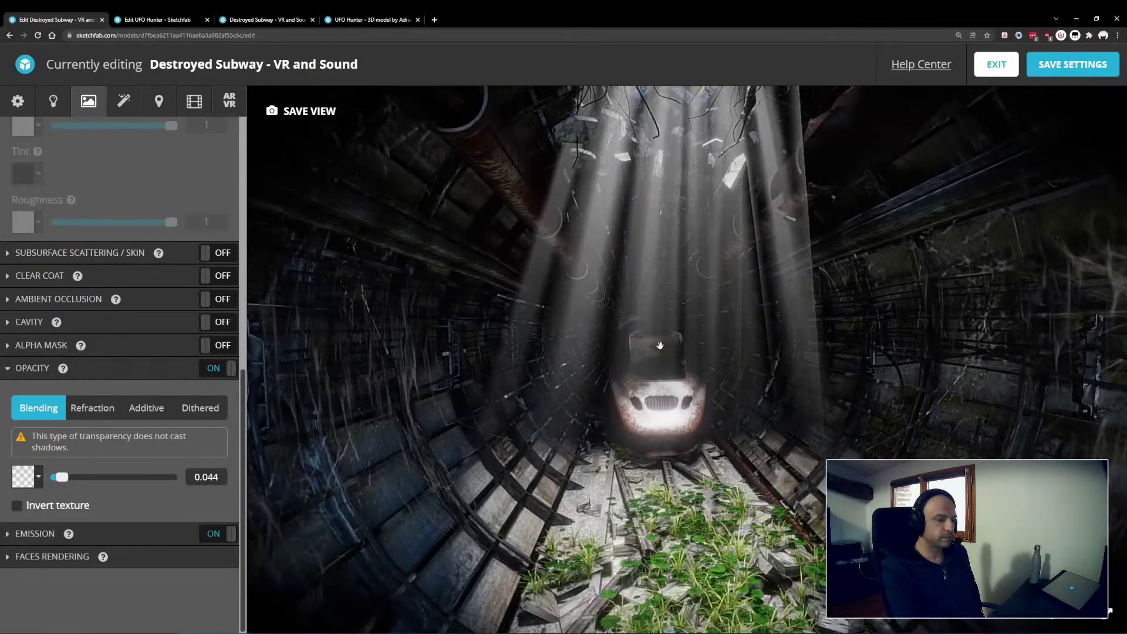
- Check the blended rays around the train and the texture options of the rays' opacity channel
{"action": "double_click", "coordinate": [696, 373]}
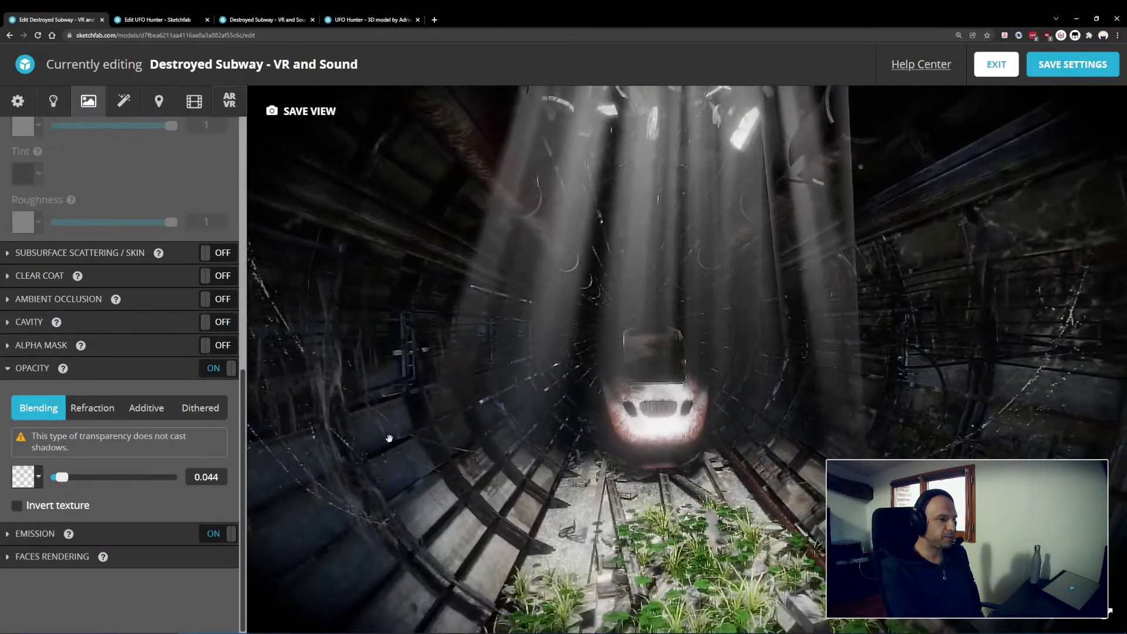
{"action": "left_click_drag", "start_coordinate": [826, 393], "coordinate": [803, 381]}
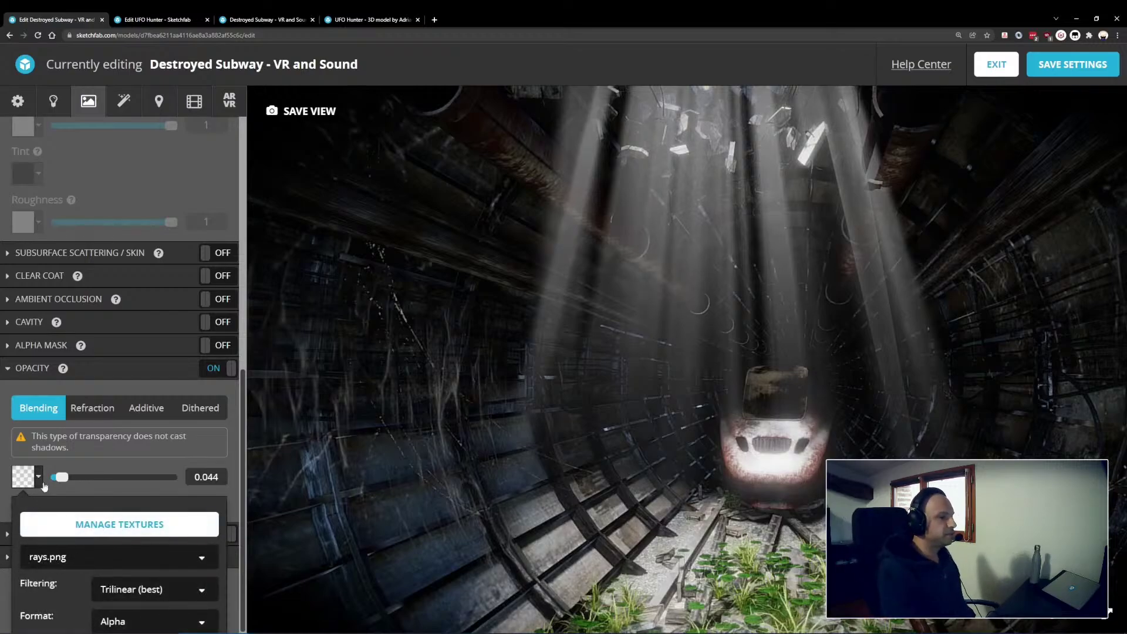
{"action": "left_click", "coordinate": [100, 460]}
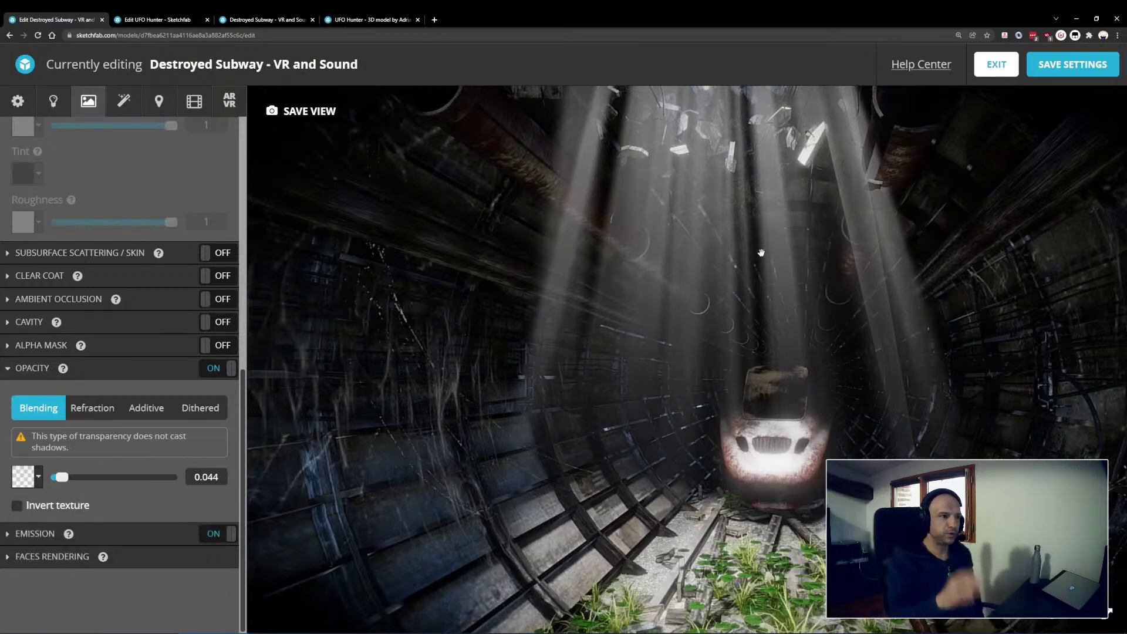
{"action": "left_click_drag", "start_coordinate": [761, 253], "coordinate": [775, 262]}
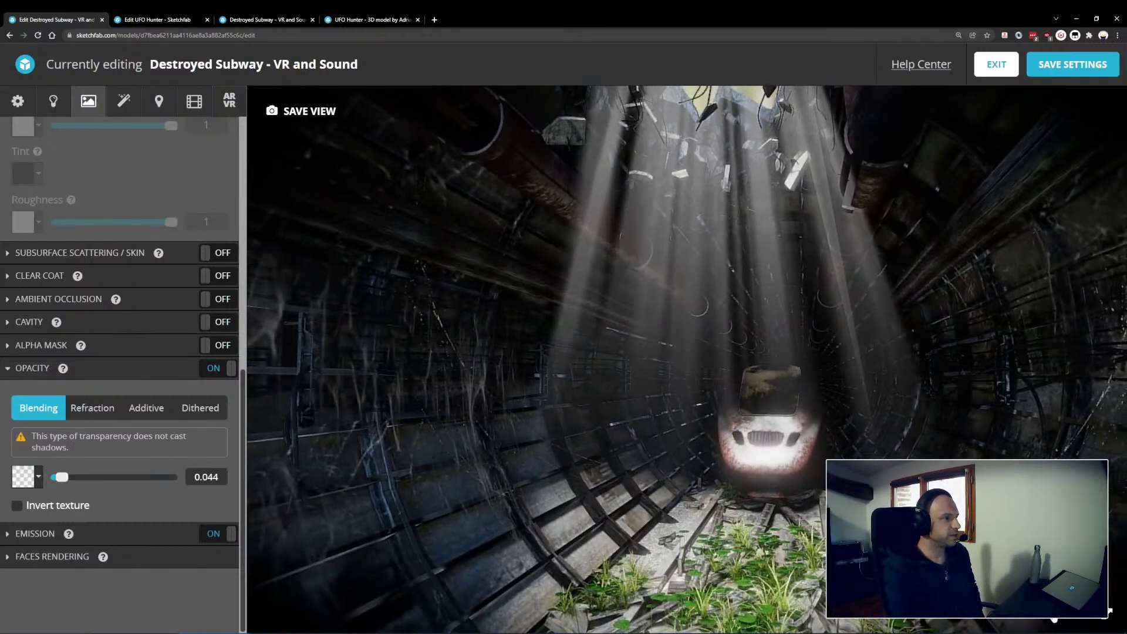
- Inspect the rays material's opacity channel in the Model Inspector with the 3D + 2D viewport
{"action": "key", "text": "i"}
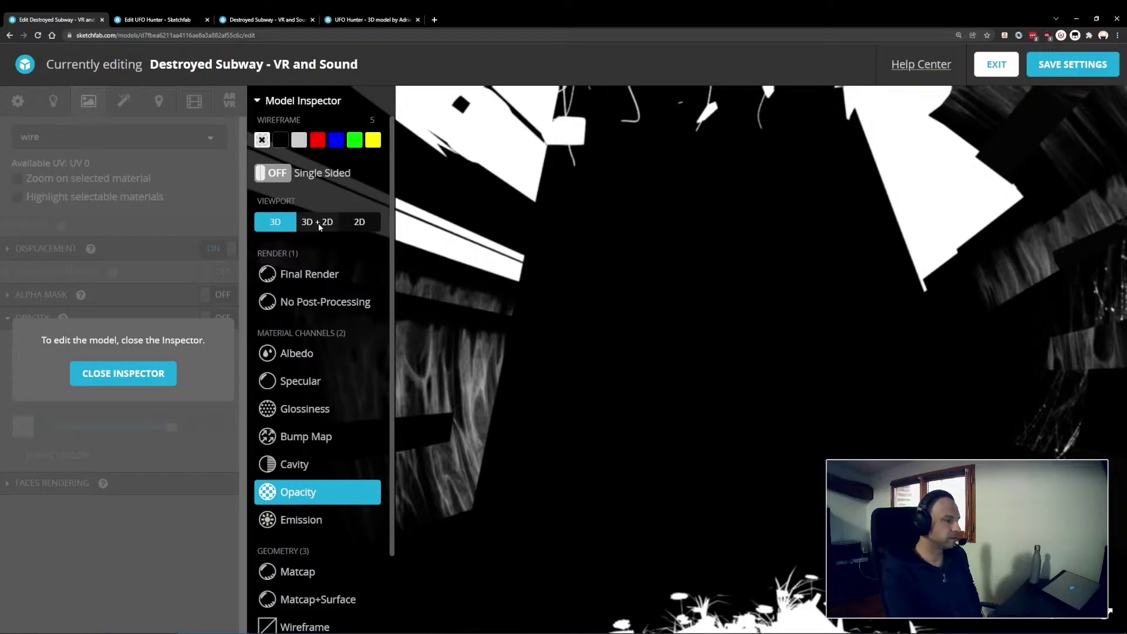
{"action": "left_click_drag", "start_coordinate": [828, 333], "coordinate": [724, 363]}
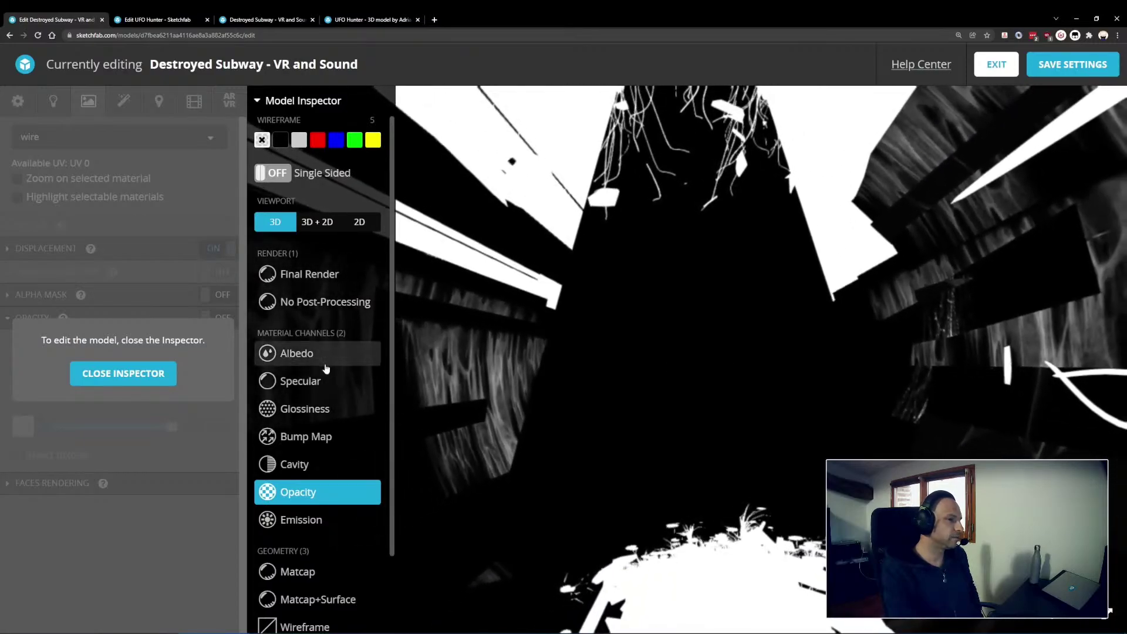
{"action": "left_click", "coordinate": [322, 222]}
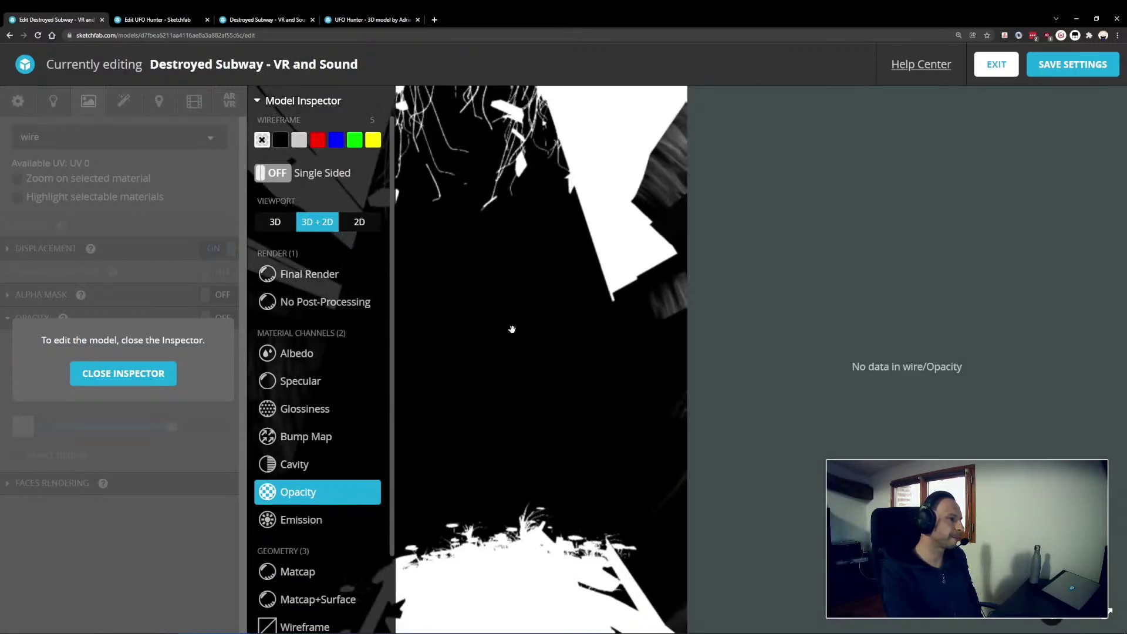
{"action": "left_click", "coordinate": [533, 383]}
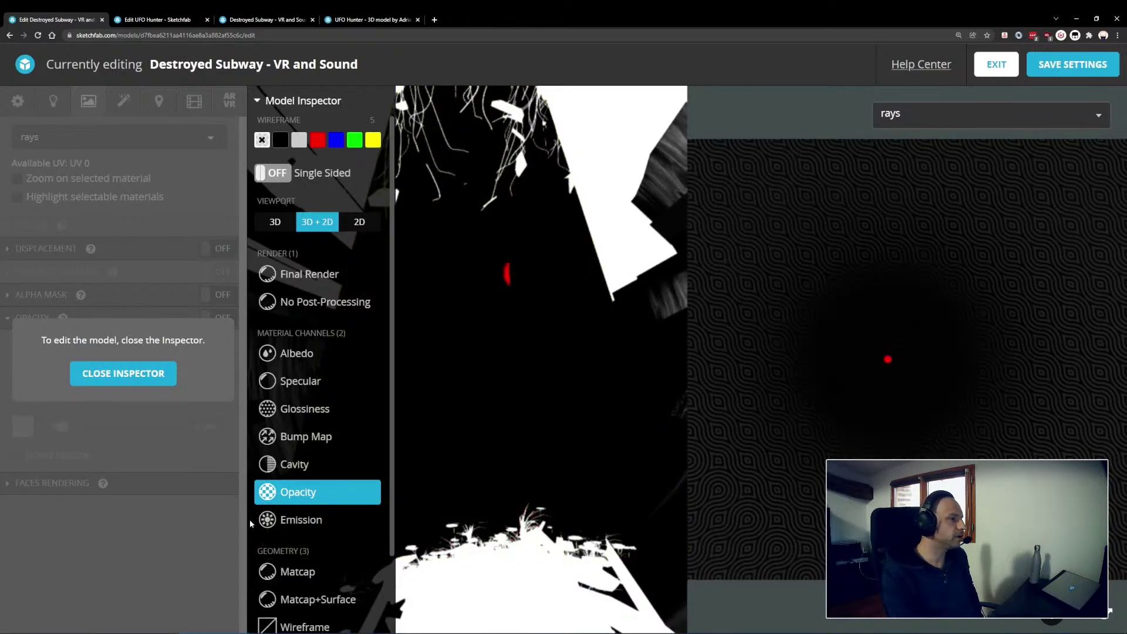
{"action": "left_click", "coordinate": [923, 123]}
{"action": "left_click", "coordinate": [920, 126]}
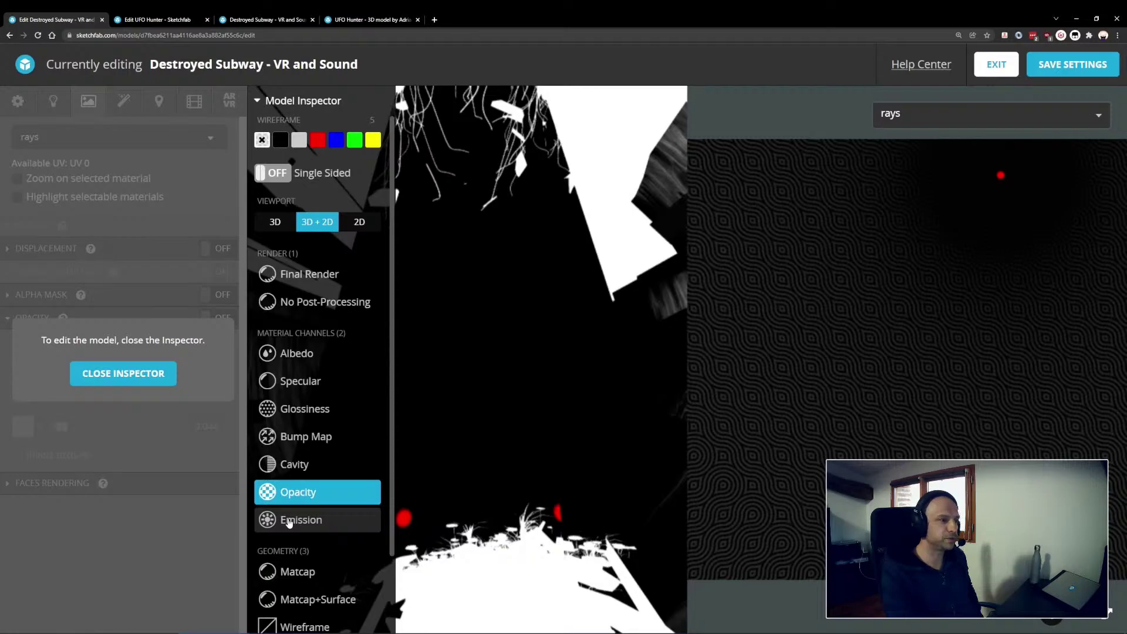
- View the rays material's emission channel in the Model Inspector and return to its opacity settings
{"action": "left_click", "coordinate": [288, 521]}
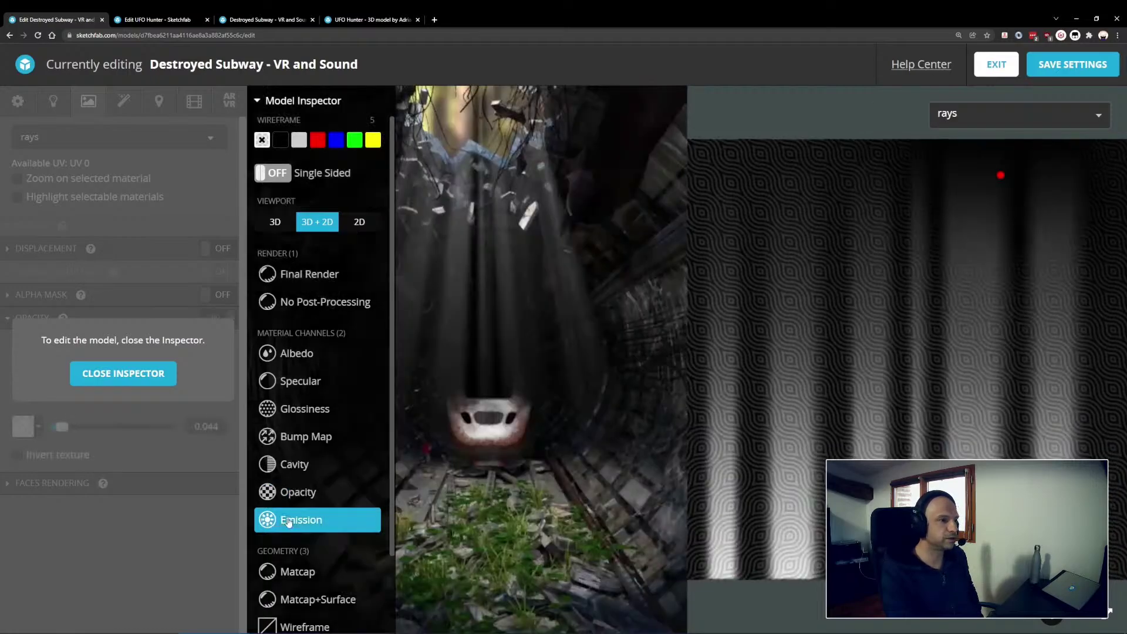
{"action": "left_click_drag", "start_coordinate": [532, 400], "coordinate": [613, 168]}
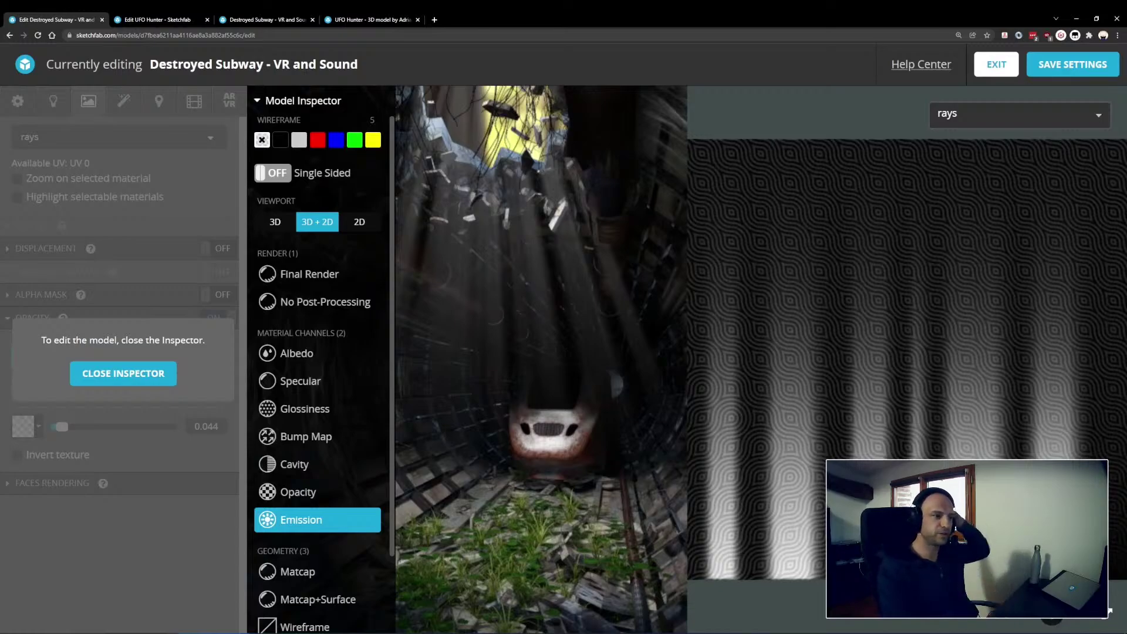
{"action": "key", "text": "i"}
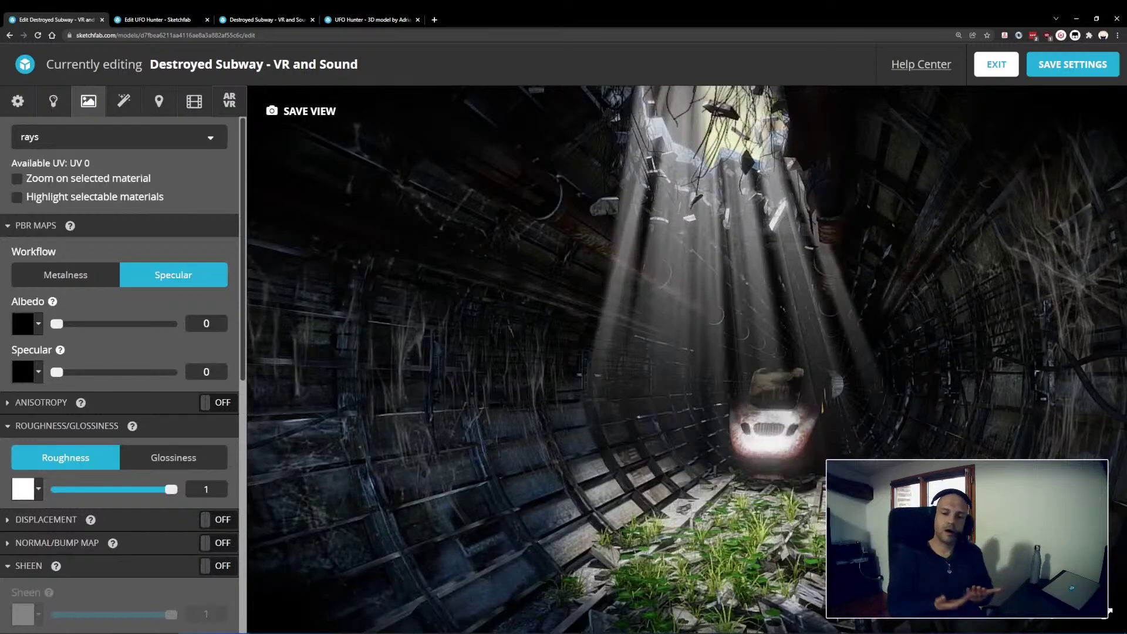
{"action": "left_click_drag", "start_coordinate": [525, 391], "coordinate": [376, 414]}
{"action": "left_click_drag", "start_coordinate": [665, 242], "coordinate": [676, 386]}
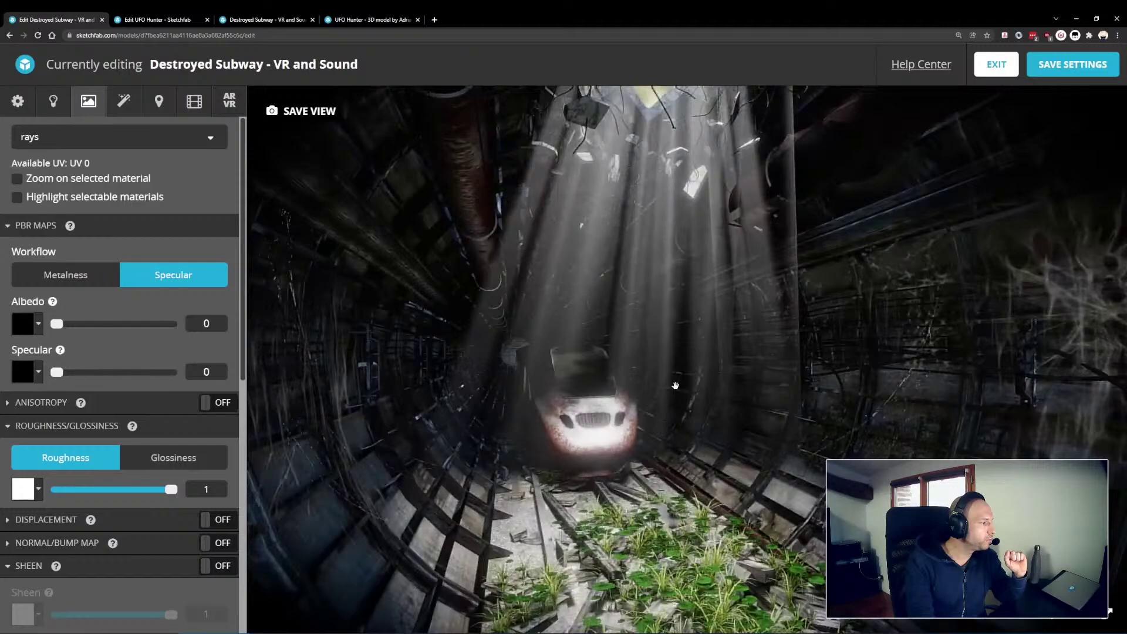
{"action": "scroll", "coordinate": [151, 494], "scroll_direction": "down", "scroll_amount": 8}
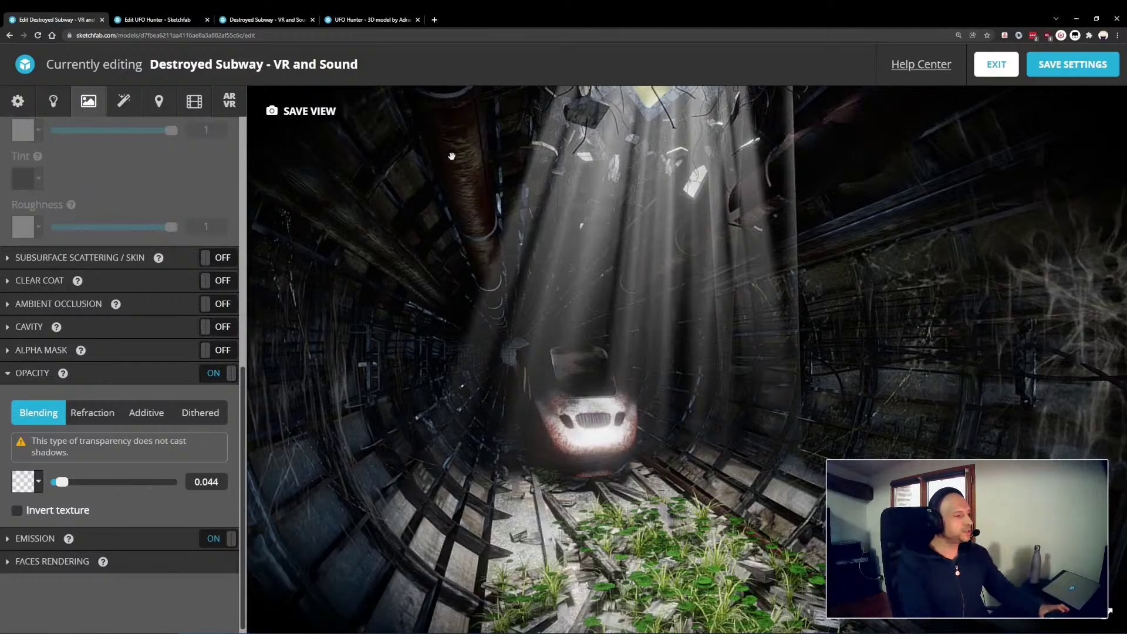
- Switch to the 3D settings editor of the UFO Hunter model
{"action": "left_click", "coordinate": [359, 22]}
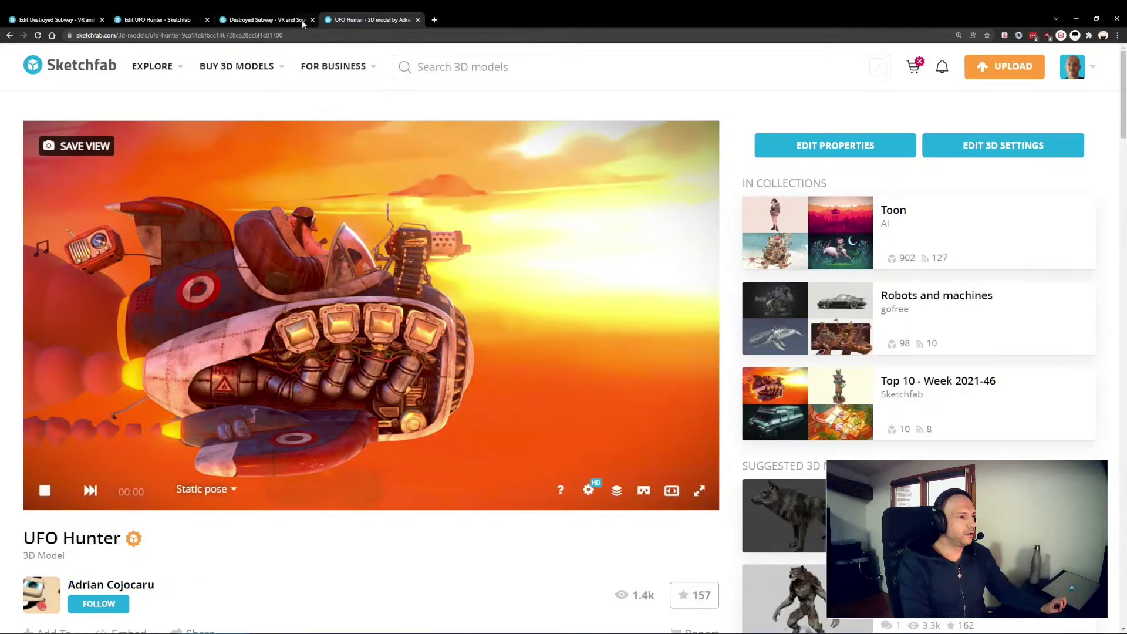
{"action": "left_click", "coordinate": [270, 19]}
{"action": "left_click", "coordinate": [168, 20]}
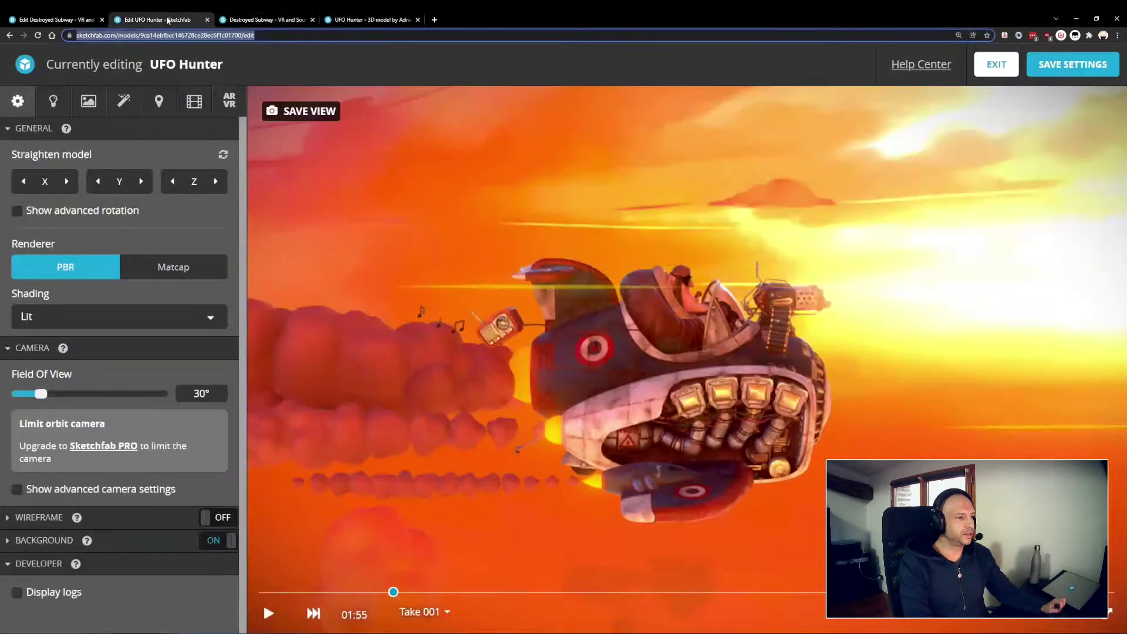
- Play the Take 001 animation, pause it at 02:91 and view the smoke trails behind the ship
{"action": "mouse_move", "coordinate": [712, 404]}
{"action": "left_mouse_down"}
{"action": "mouse_move", "coordinate": [736, 407]}
{"action": "mouse_move", "coordinate": [708, 416]}
{"action": "left_mouse_up"}
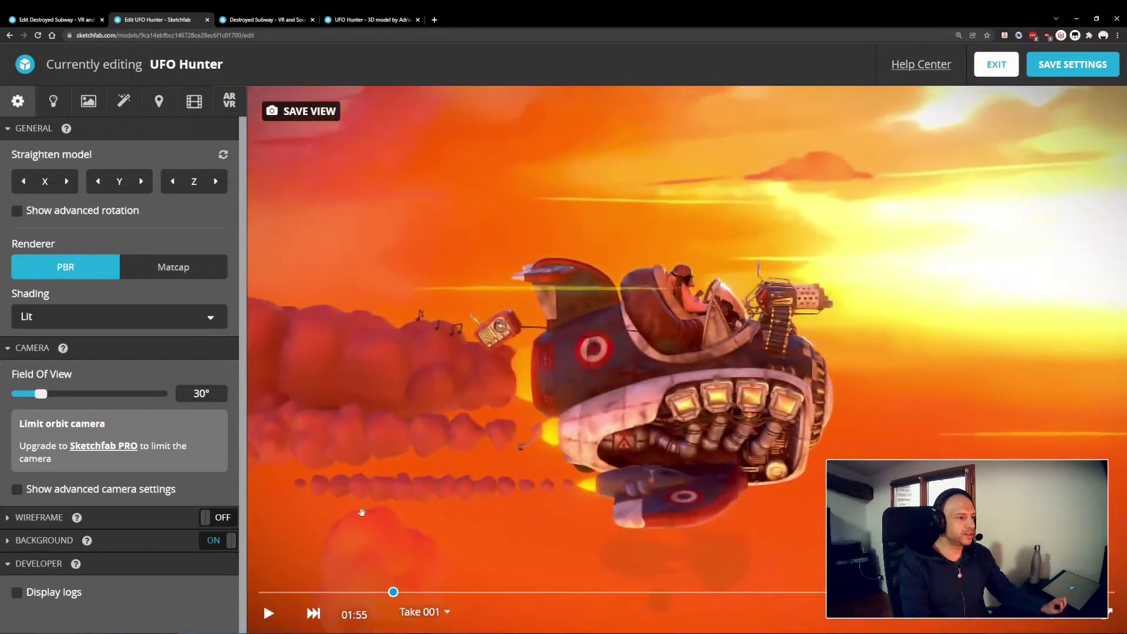
{"action": "left_click", "coordinate": [157, 104]}
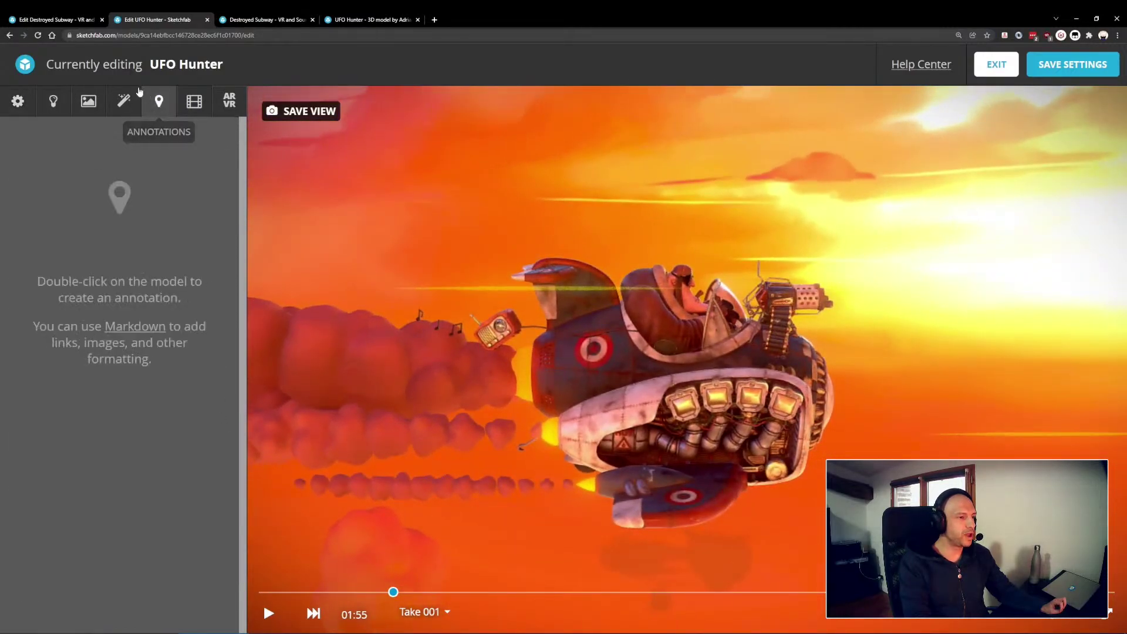
{"action": "left_click", "coordinate": [194, 101]}
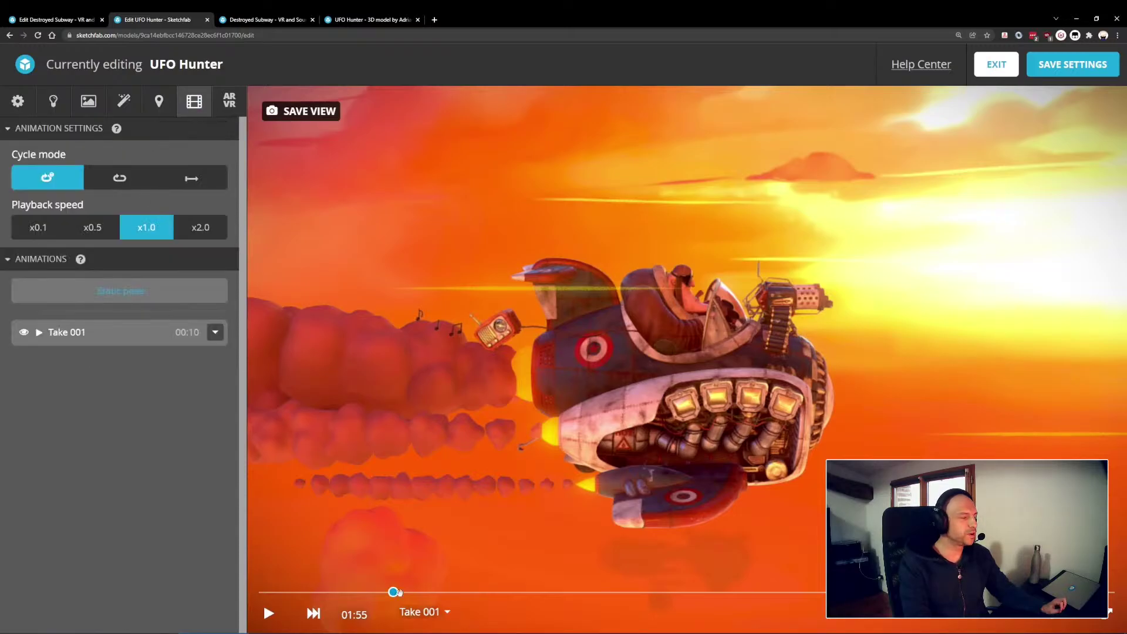
{"action": "left_click", "coordinate": [270, 613]}
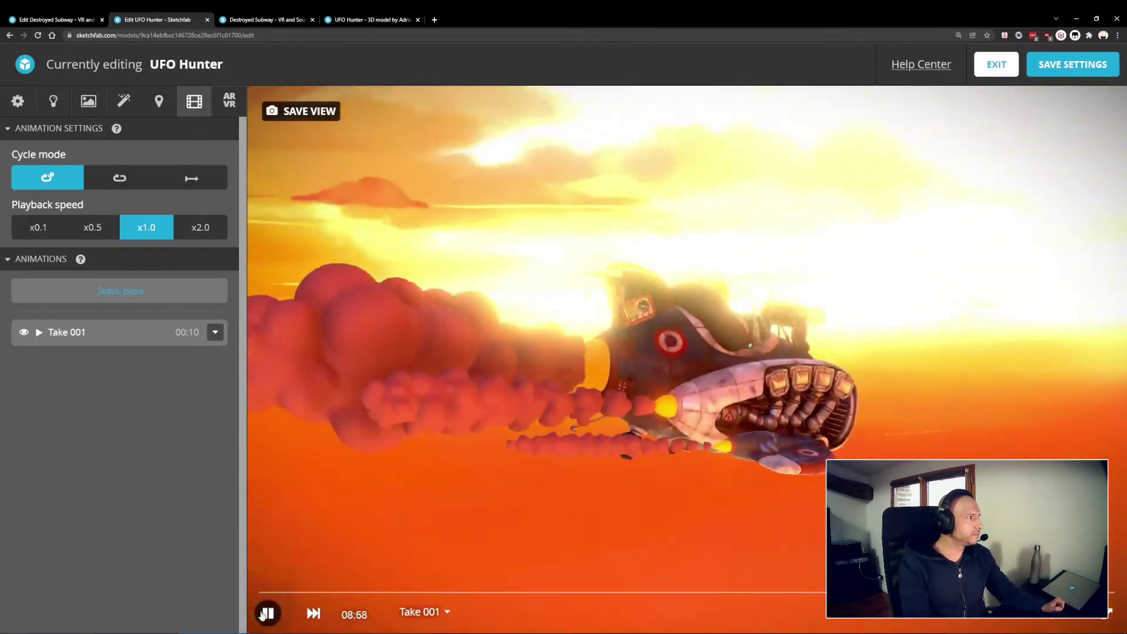
{"action": "left_click", "coordinate": [268, 613]}
{"action": "left_click_drag", "start_coordinate": [523, 592], "coordinate": [510, 592]}
{"action": "left_click_drag", "start_coordinate": [498, 330], "coordinate": [461, 364]}
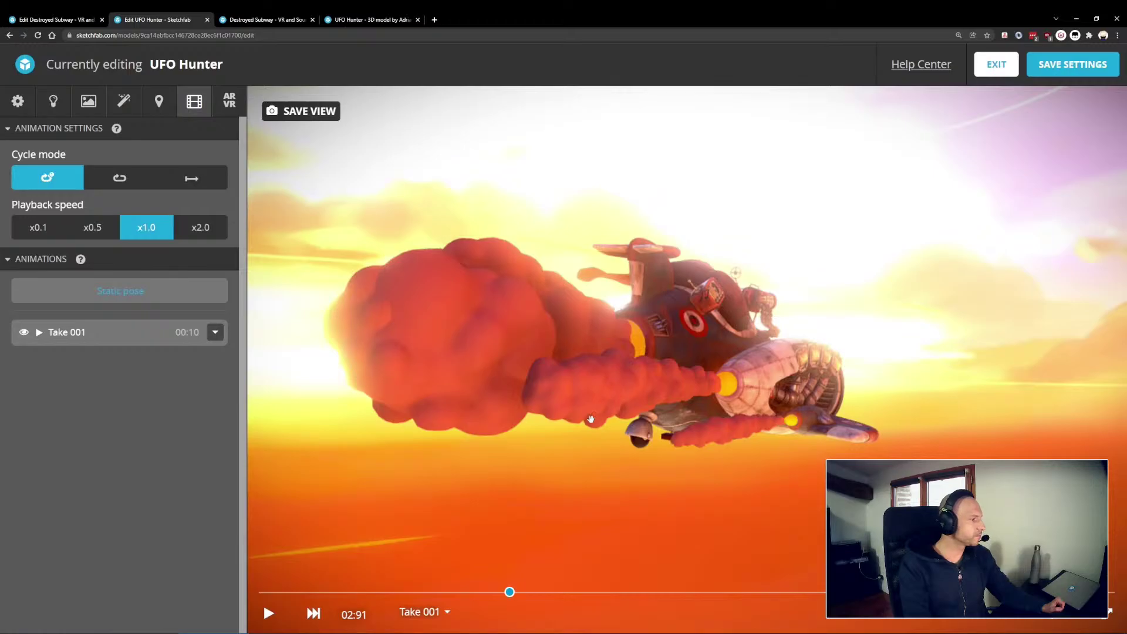
{"action": "left_click_drag", "start_coordinate": [591, 419], "coordinate": [635, 411]}
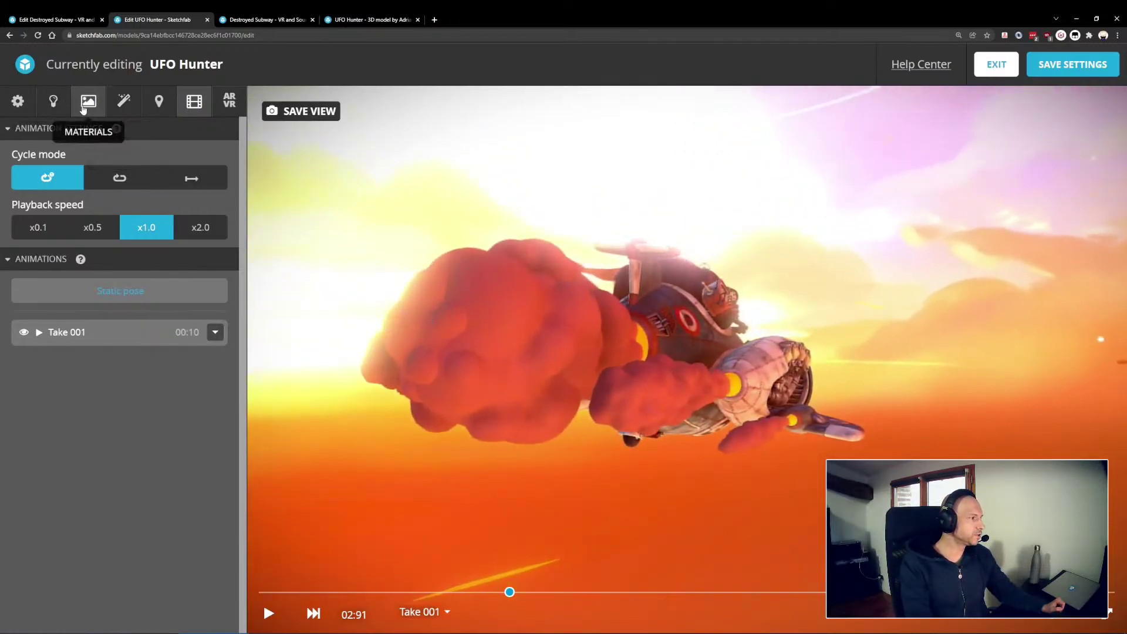
- Enable Additive opacity on the smoke trail material and raise its amount to 0.682
{"action": "left_click", "coordinate": [85, 108]}
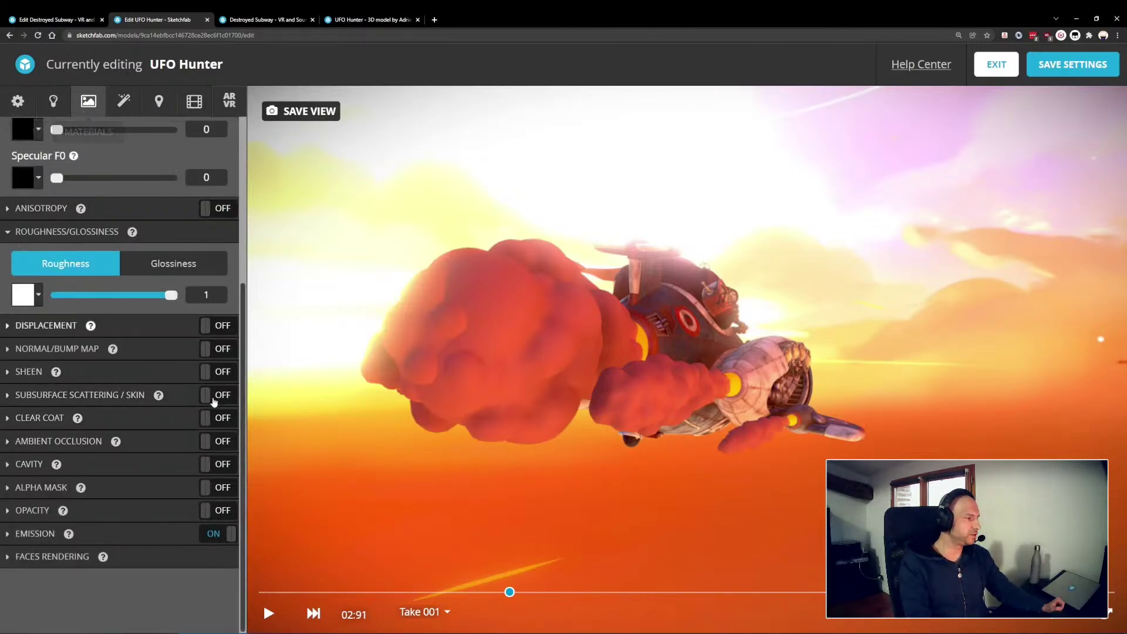
{"action": "left_click_drag", "start_coordinate": [780, 443], "coordinate": [559, 382]}
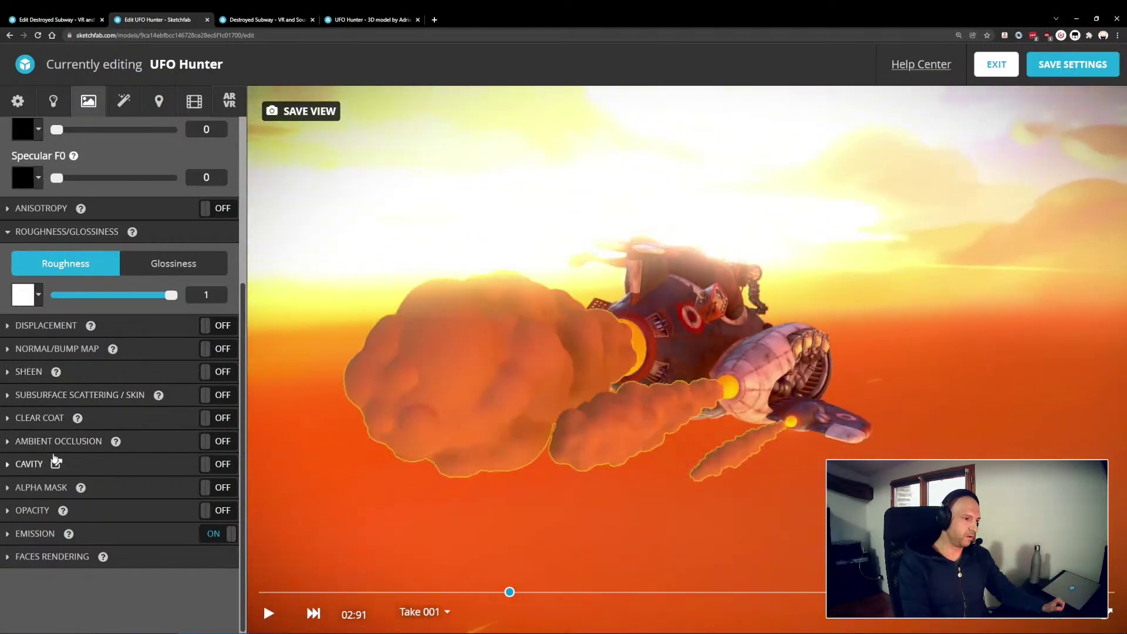
{"action": "left_click", "coordinate": [151, 514]}
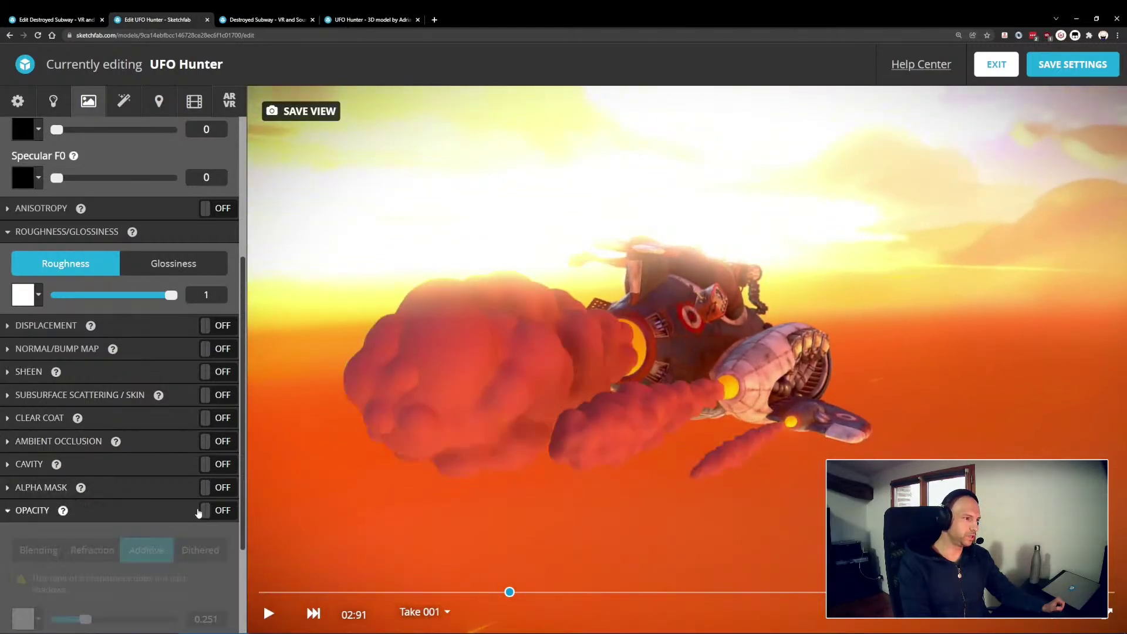
{"action": "scroll", "coordinate": [167, 491], "scroll_direction": "down", "scroll_amount": 2}
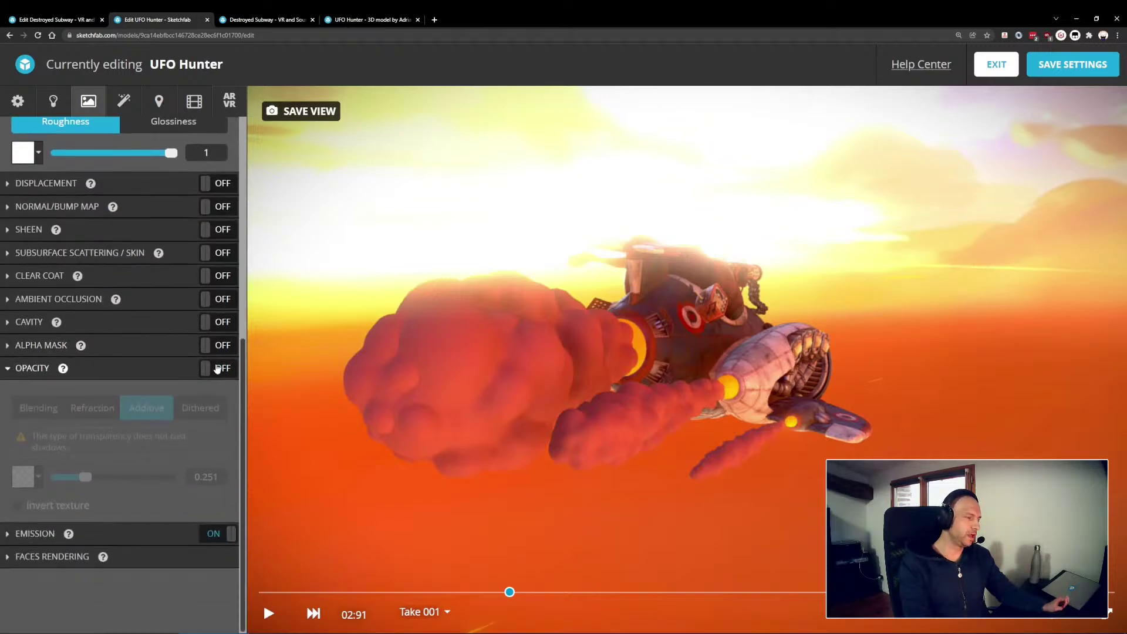
{"action": "left_click", "coordinate": [217, 368]}
{"action": "left_click_drag", "start_coordinate": [528, 382], "coordinate": [610, 417]}
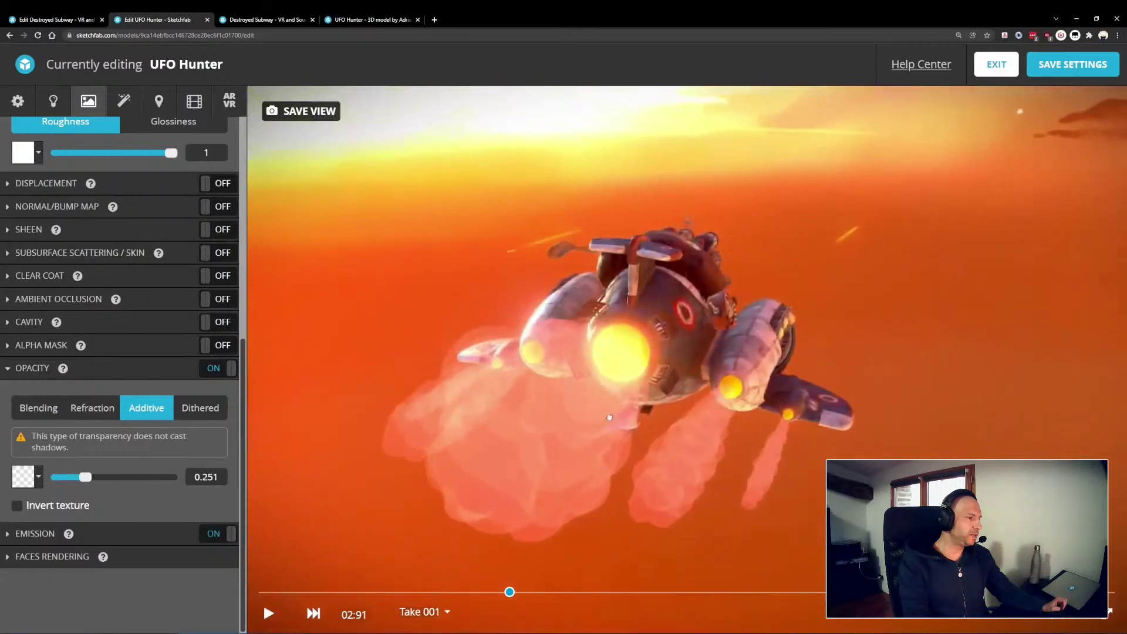
{"action": "left_click_drag", "start_coordinate": [93, 479], "coordinate": [136, 479]}
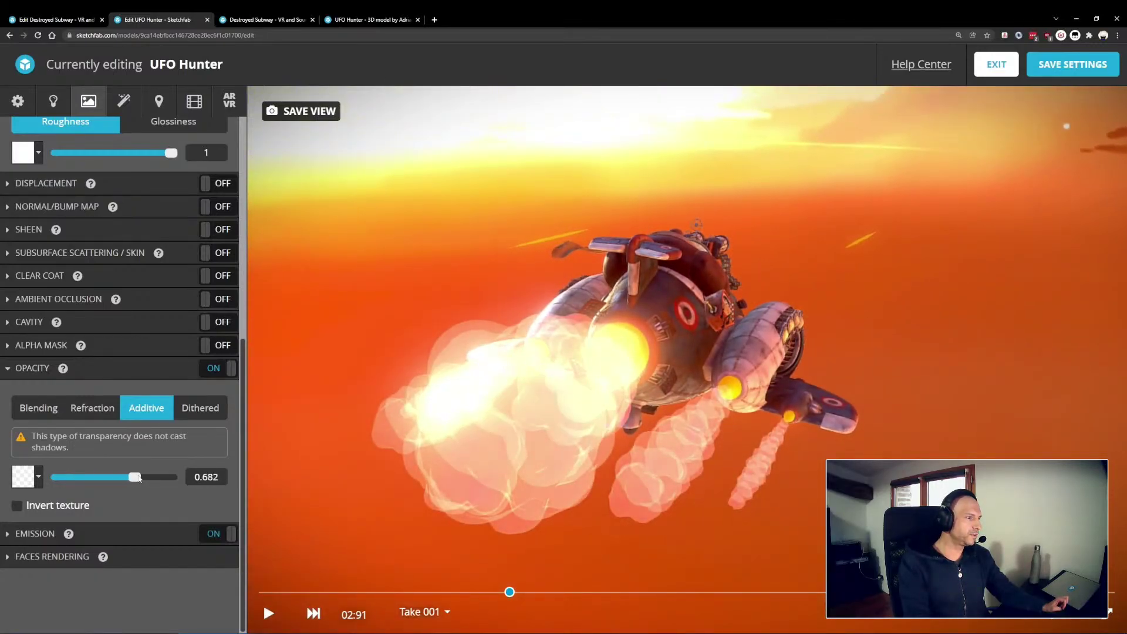
{"action": "mouse_move", "coordinate": [529, 432]}
{"action": "left_mouse_down"}
{"action": "mouse_move", "coordinate": [461, 434]}
{"action": "mouse_move", "coordinate": [512, 432]}
{"action": "left_mouse_up"}
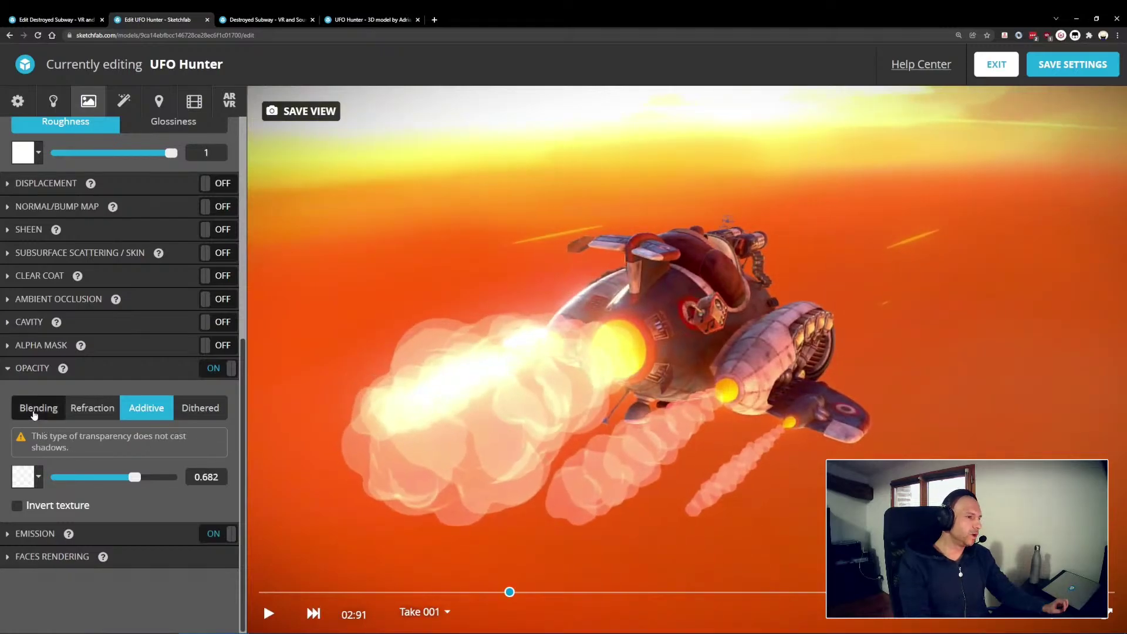
- Switch the smoke material's opacity mode to Blending and lower the amount to 0.263
{"action": "left_click", "coordinate": [35, 410]}
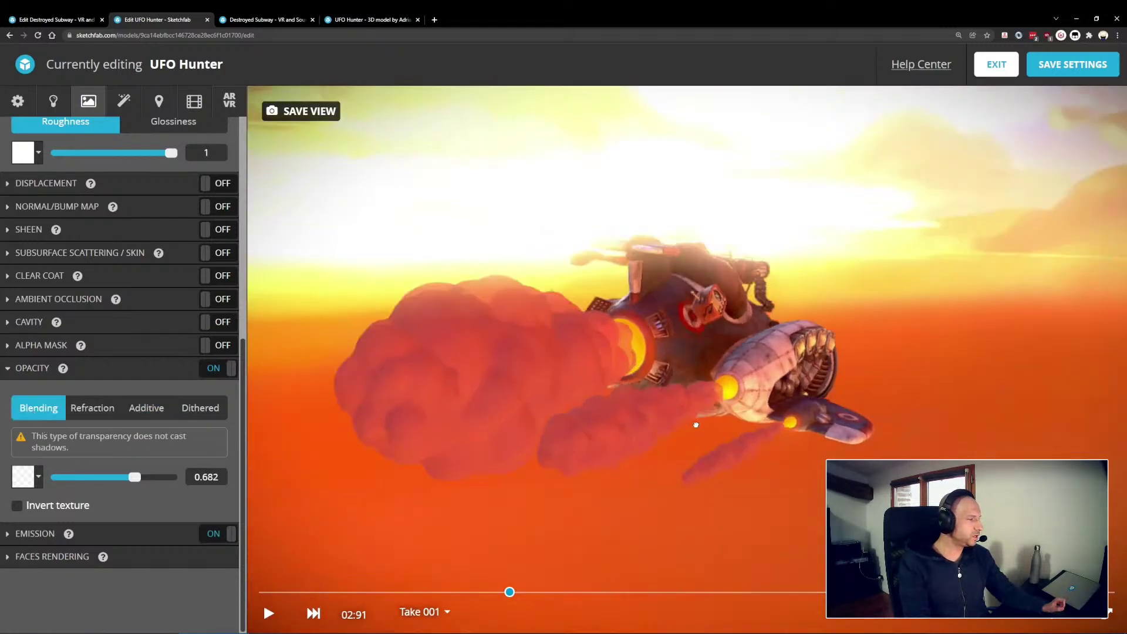
{"action": "left_click", "coordinate": [138, 482]}
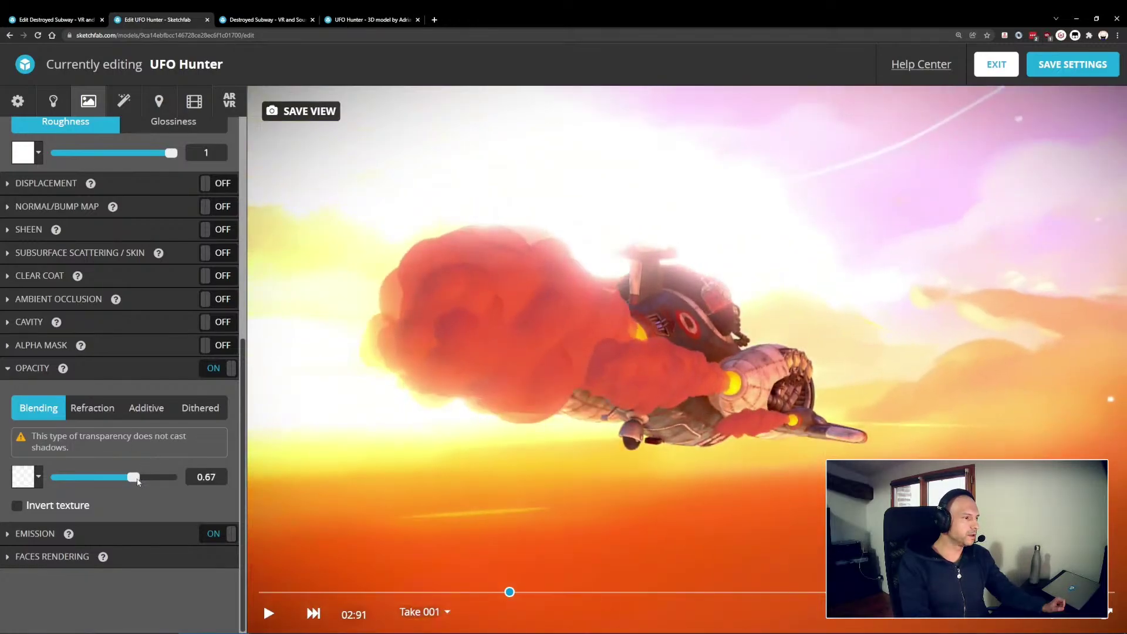
{"action": "left_click_drag", "start_coordinate": [138, 482], "coordinate": [90, 479]}
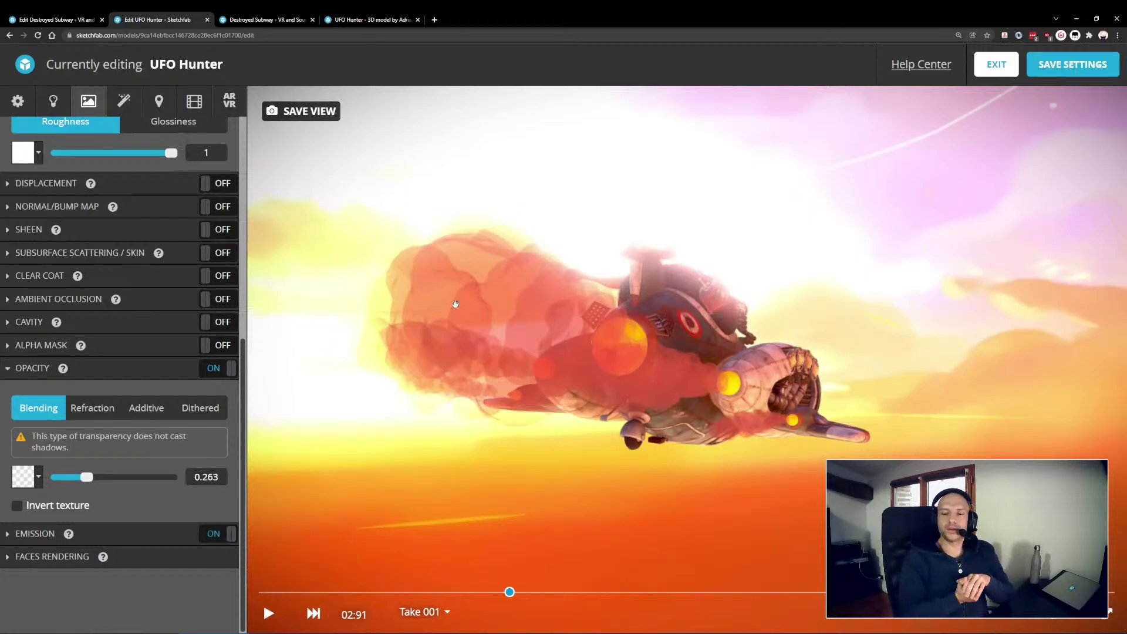
{"action": "left_click_drag", "start_coordinate": [455, 311], "coordinate": [568, 370]}
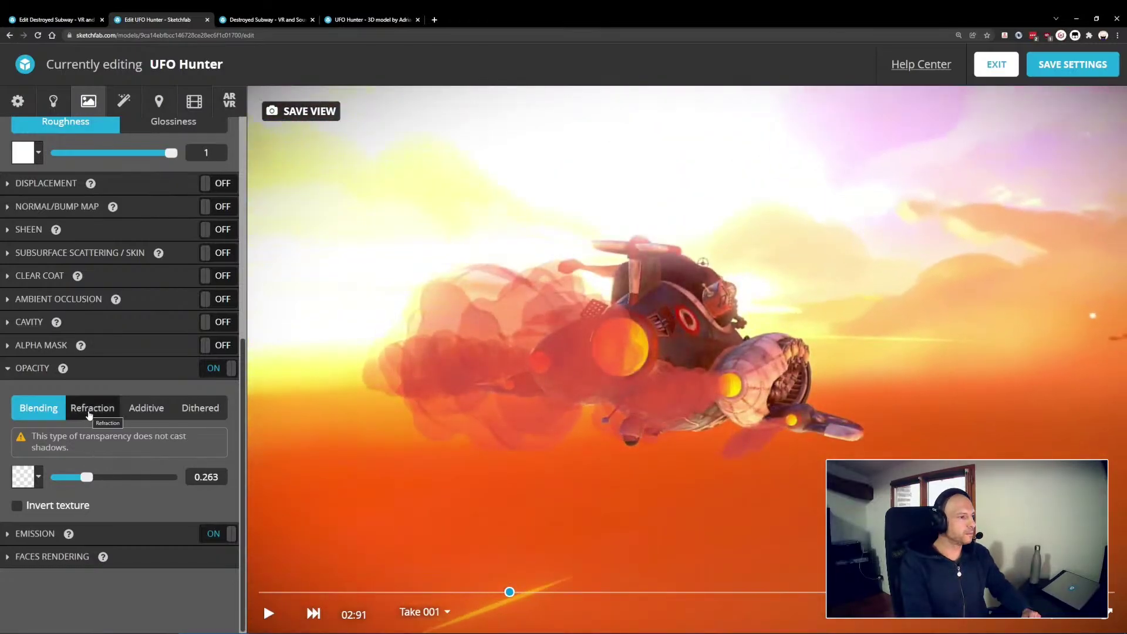
- Switch the smoke material's opacity mode to Refraction and check the clouds from several angles against its refraction options
{"action": "left_click", "coordinate": [91, 408]}
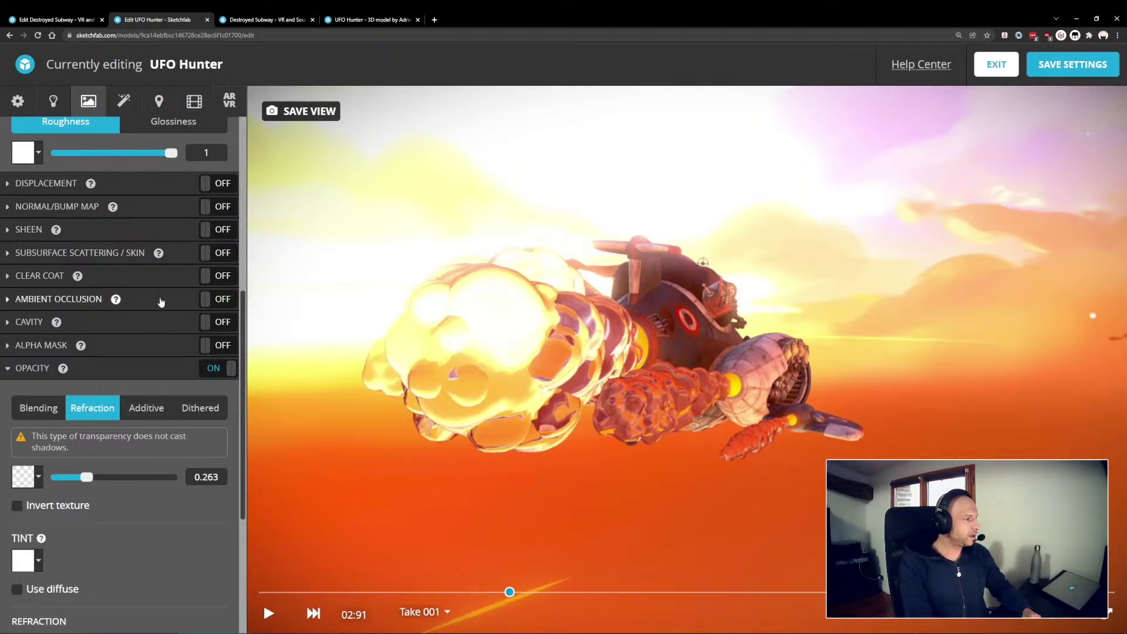
{"action": "mouse_move", "coordinate": [497, 406]}
{"action": "left_mouse_down"}
{"action": "mouse_move", "coordinate": [494, 419]}
{"action": "mouse_move", "coordinate": [546, 415]}
{"action": "left_mouse_up"}
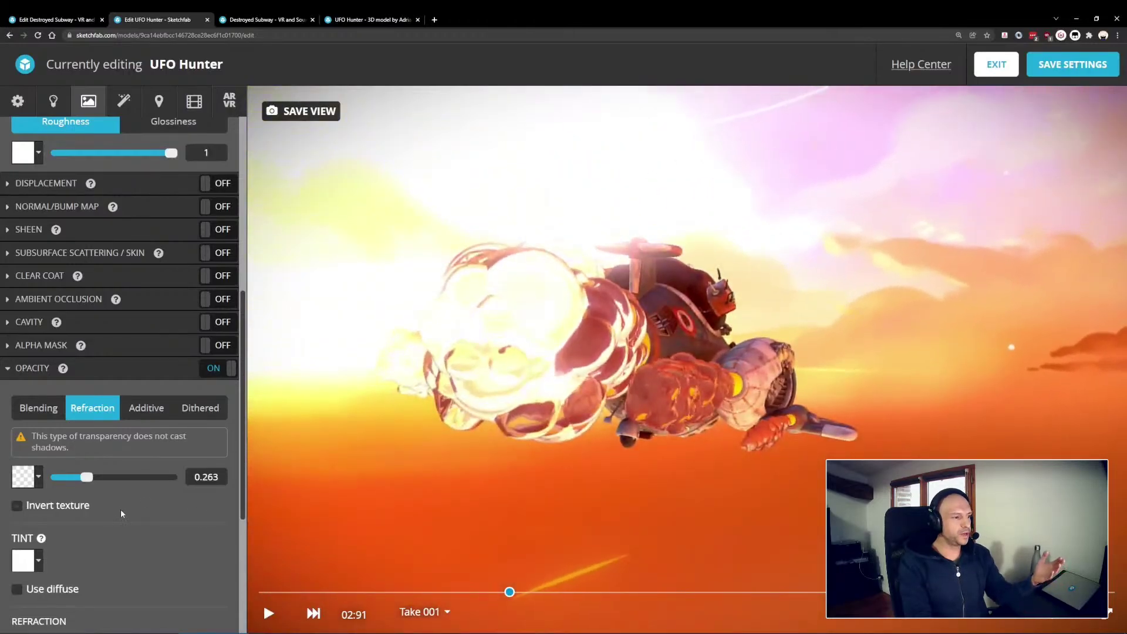
{"action": "scroll", "coordinate": [121, 513], "scroll_direction": "down", "scroll_amount": 1}
{"action": "mouse_move", "coordinate": [646, 406]}
{"action": "left_mouse_down"}
{"action": "mouse_move", "coordinate": [666, 401]}
{"action": "mouse_move", "coordinate": [601, 410]}
{"action": "mouse_move", "coordinate": [624, 422]}
{"action": "mouse_move", "coordinate": [674, 399]}
{"action": "left_mouse_up"}
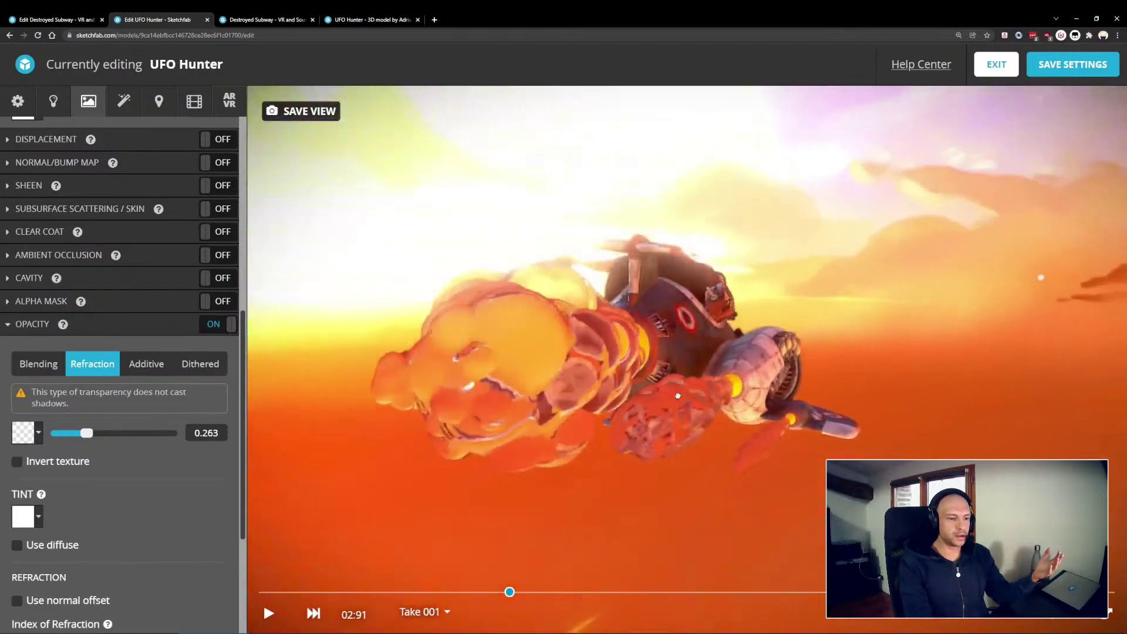
{"action": "scroll", "coordinate": [209, 483], "scroll_direction": "down", "scroll_amount": 3}
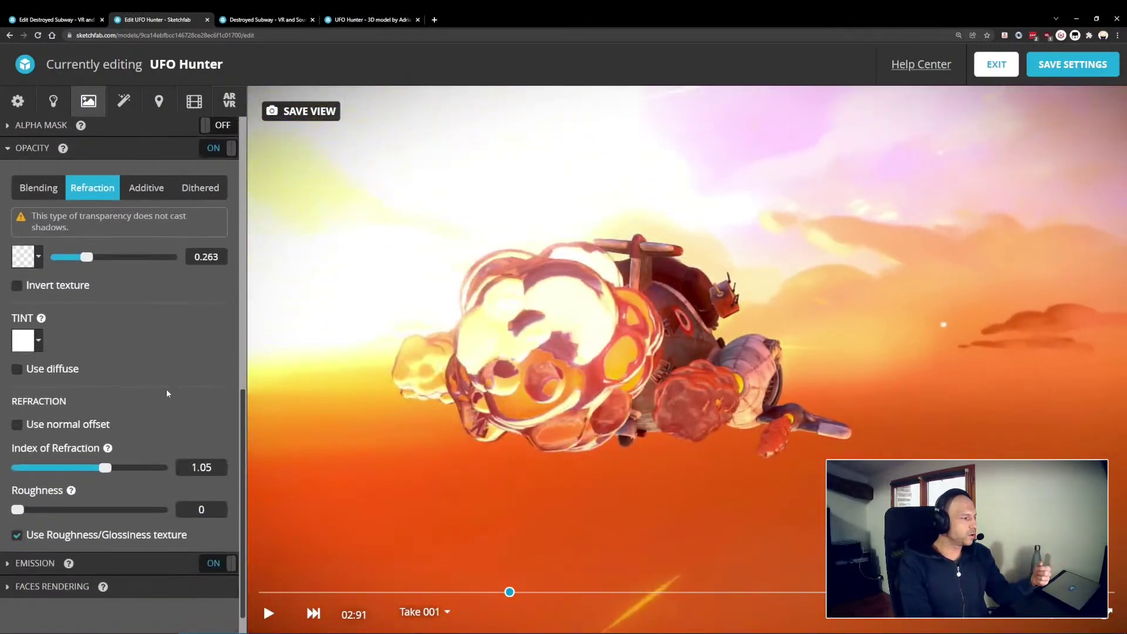
{"action": "left_click_drag", "start_coordinate": [456, 410], "coordinate": [263, 462]}
{"action": "left_click_drag", "start_coordinate": [643, 372], "coordinate": [723, 303]}
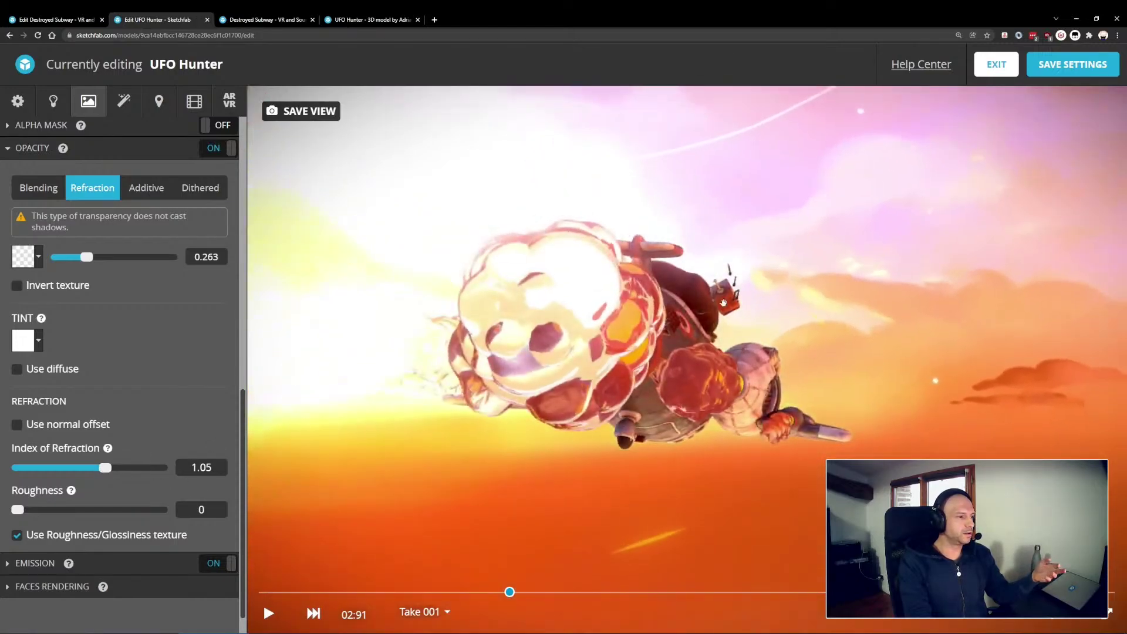
- Lower the smoke material's index of refraction to 1.003
{"action": "left_click_drag", "start_coordinate": [619, 334], "coordinate": [553, 296]}
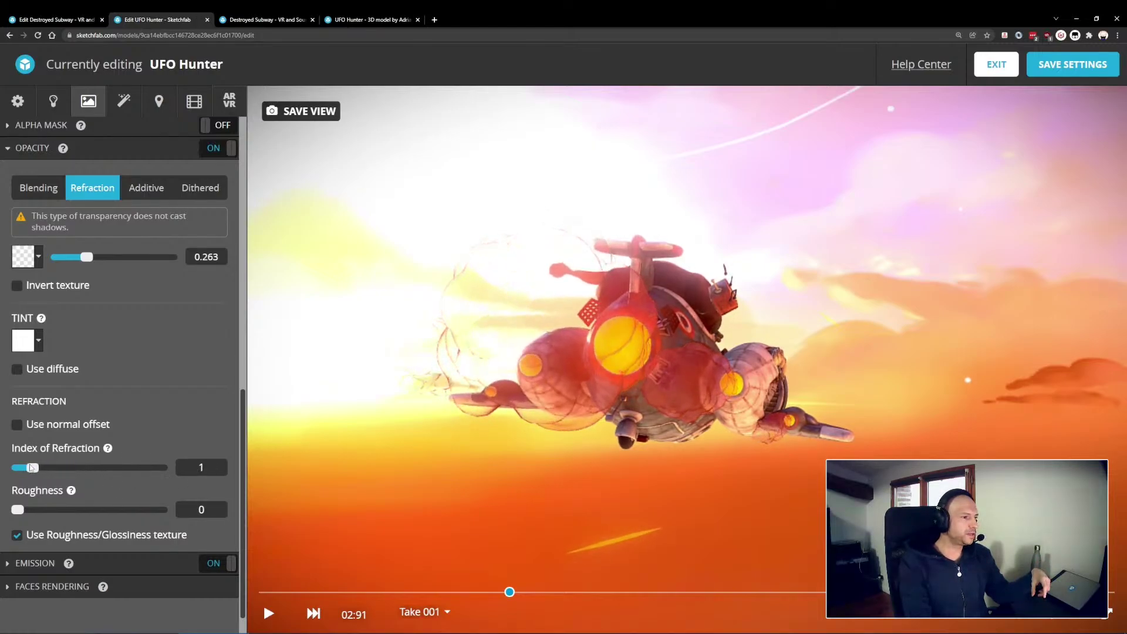
{"action": "left_click_drag", "start_coordinate": [559, 309], "coordinate": [662, 371]}
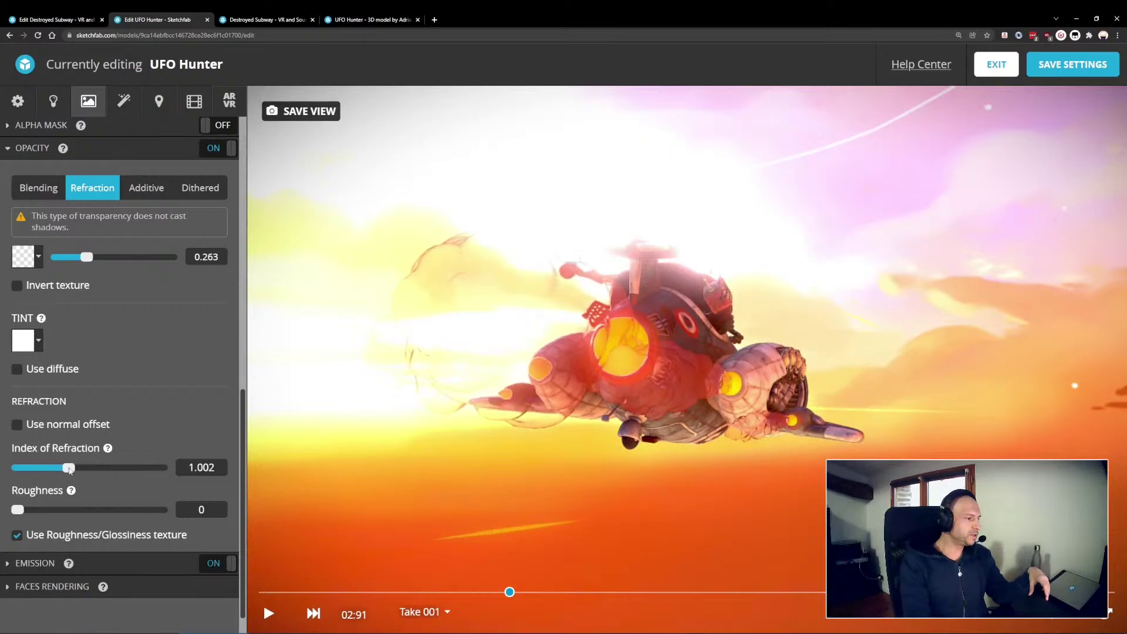
{"action": "left_click_drag", "start_coordinate": [451, 421], "coordinate": [452, 445]}
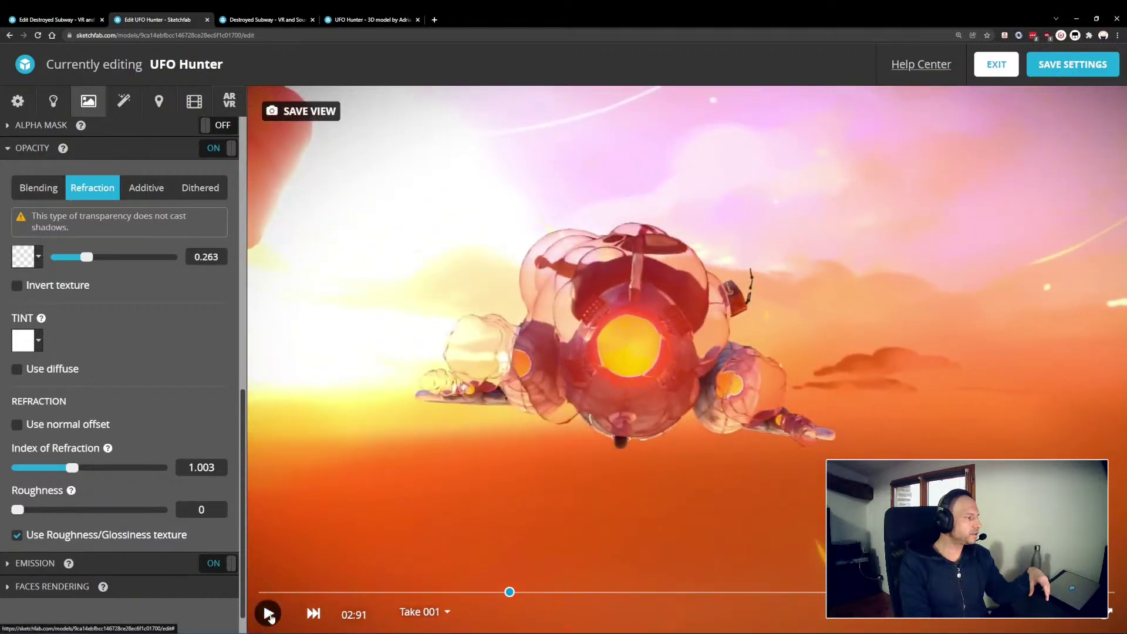
- Play the animation with the refractive smoke and pause it at 02:14 with the trails in view
{"action": "left_click", "coordinate": [268, 613]}
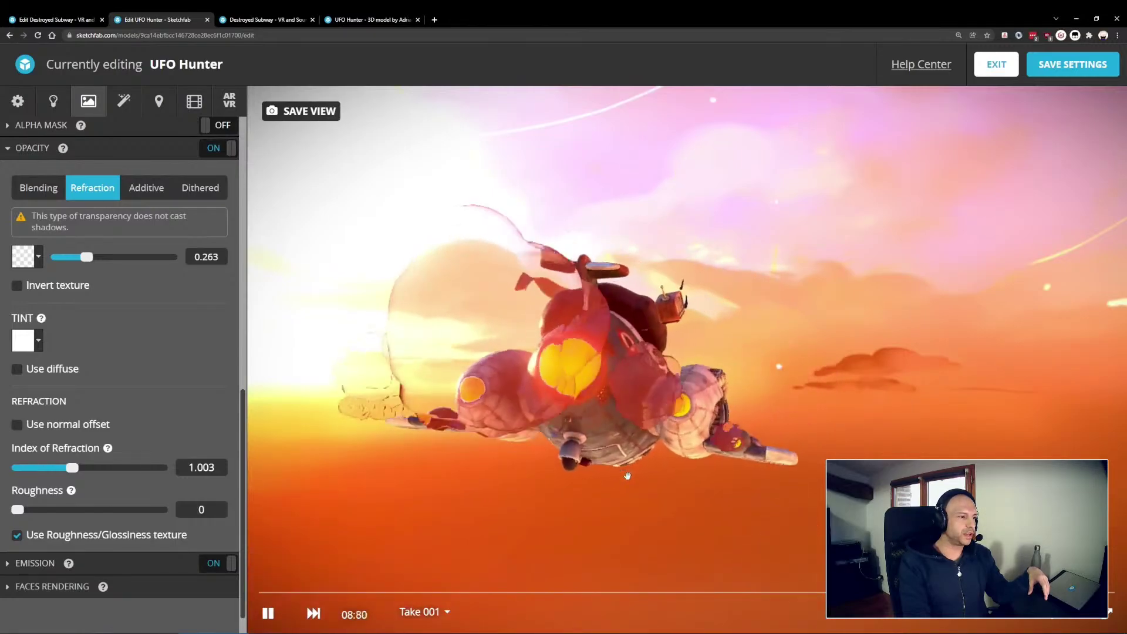
{"action": "left_click", "coordinate": [267, 614]}
{"action": "left_click_drag", "start_coordinate": [624, 447], "coordinate": [898, 405]}
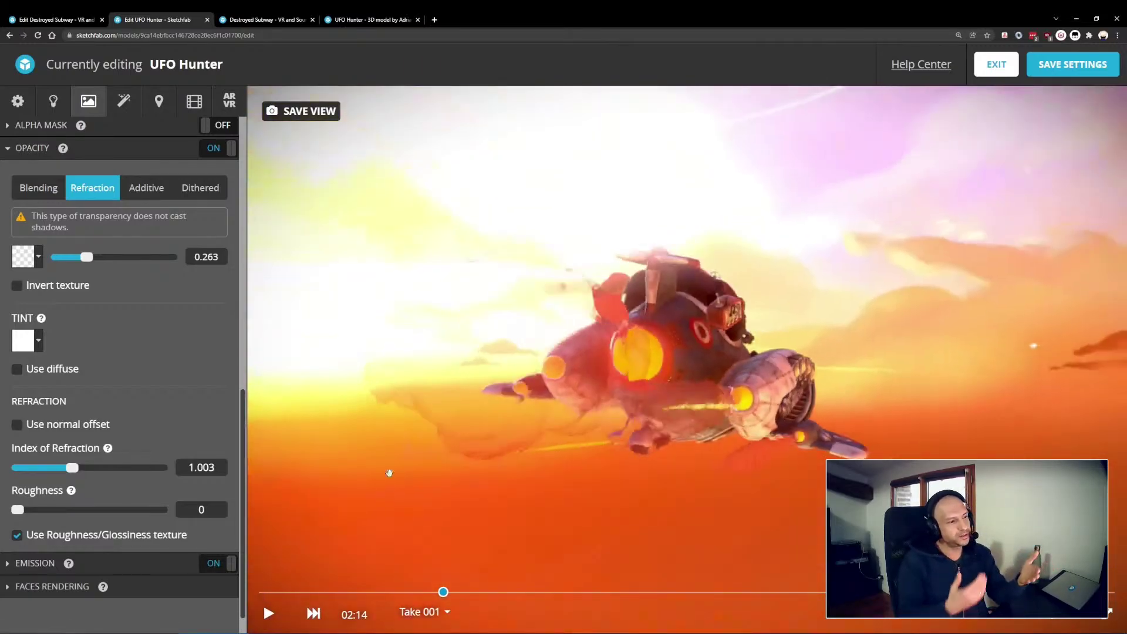
- Set the smoke material's refraction roughness to 0.508, checking the blurred clouds from different angles
{"action": "left_click_drag", "start_coordinate": [65, 514], "coordinate": [79, 515]}
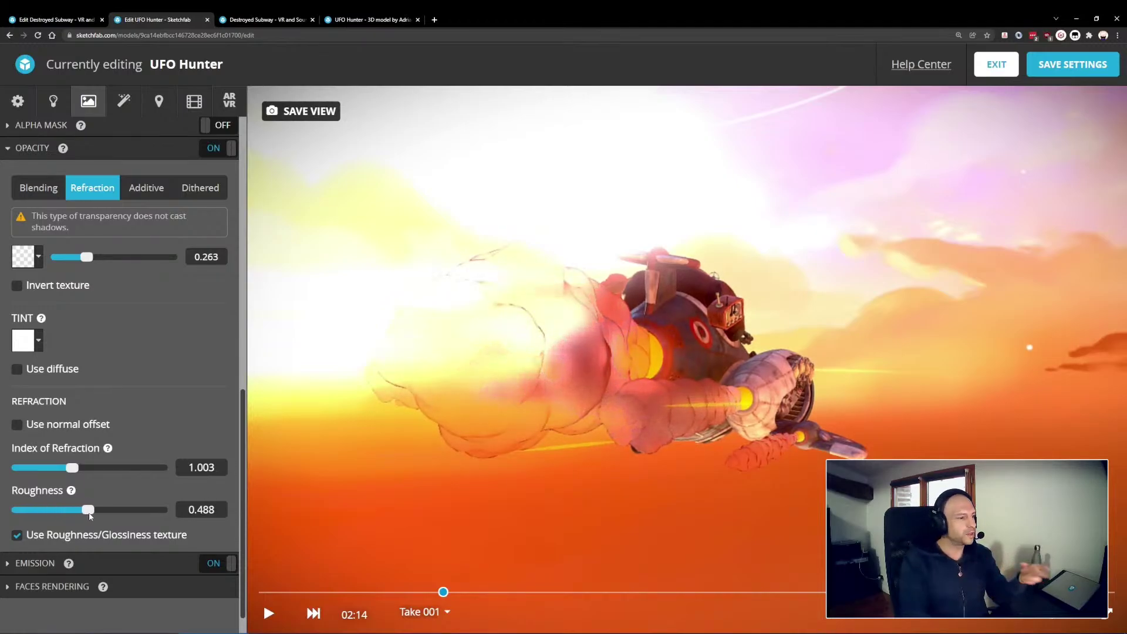
{"action": "left_click_drag", "start_coordinate": [494, 473], "coordinate": [534, 459]}
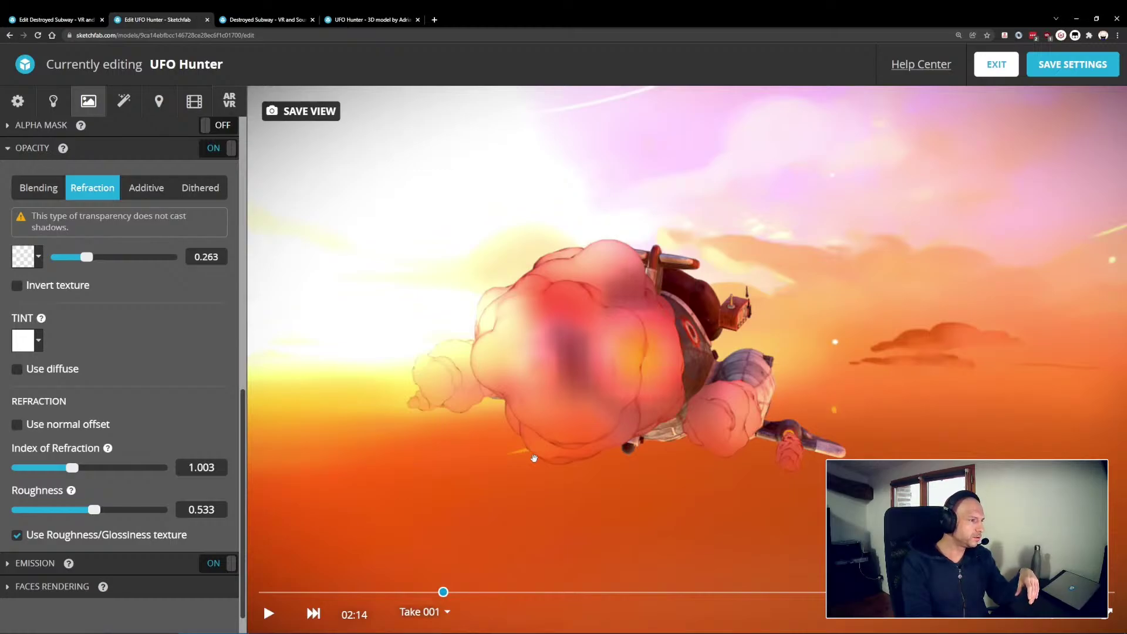
{"action": "left_click_drag", "start_coordinate": [646, 395], "coordinate": [456, 380]}
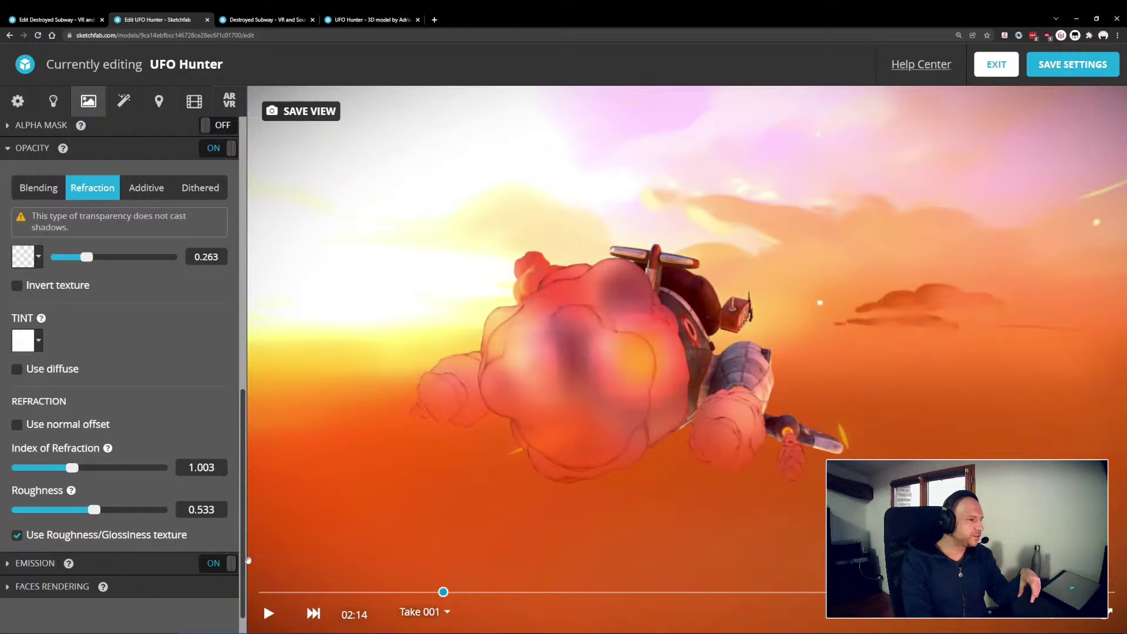
{"action": "left_click_drag", "start_coordinate": [602, 450], "coordinate": [306, 503]}
{"action": "mouse_move", "coordinate": [96, 513]}
{"action": "left_mouse_down"}
{"action": "mouse_move", "coordinate": [108, 511]}
{"action": "mouse_move", "coordinate": [96, 511]}
{"action": "left_mouse_up"}
{"action": "left_click_drag", "start_coordinate": [441, 483], "coordinate": [473, 473]}
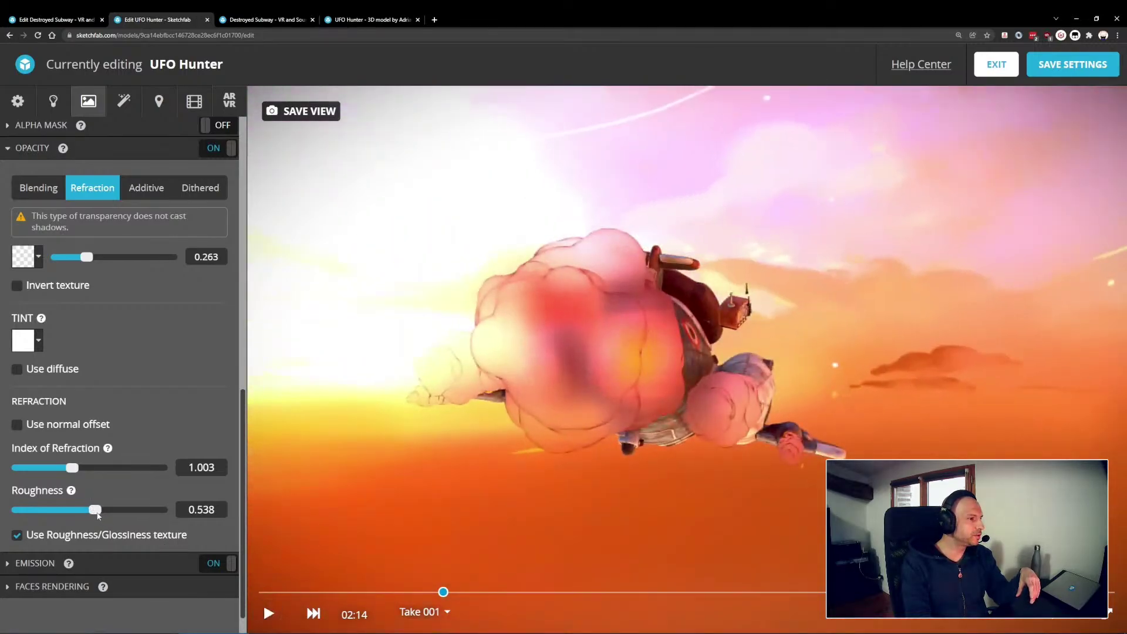
{"action": "left_click_drag", "start_coordinate": [588, 433], "coordinate": [666, 410]}
- Darken the smoke's refraction tint to dark grey and play the animation while viewing the clouds from behind
{"action": "left_click", "coordinate": [16, 347]}
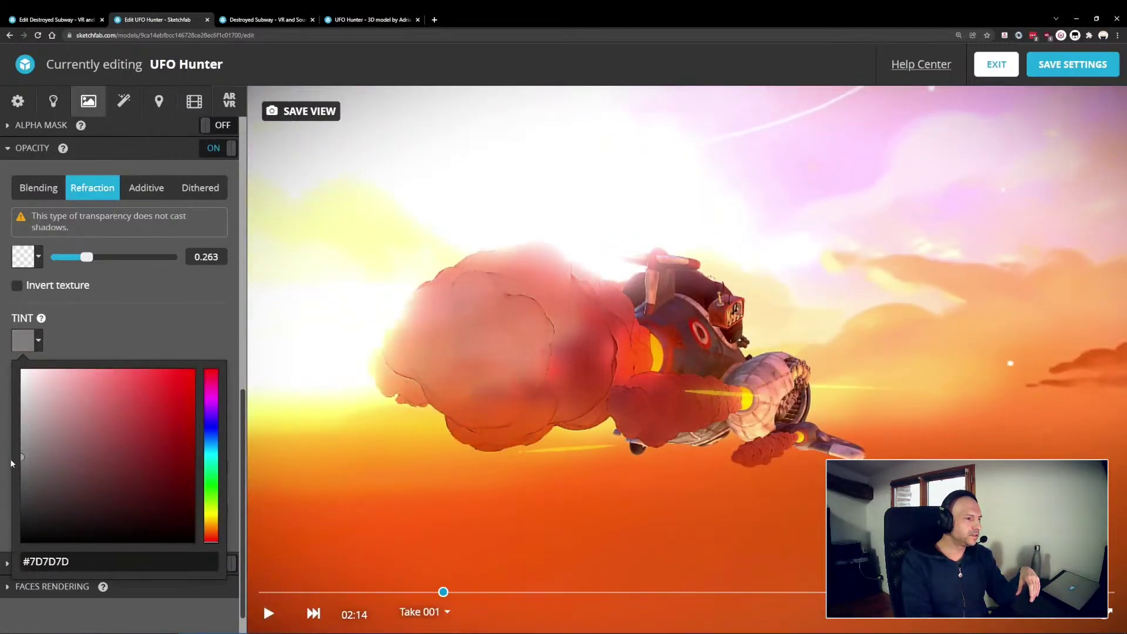
{"action": "left_click_drag", "start_coordinate": [610, 429], "coordinate": [160, 547]}
{"action": "left_click", "coordinate": [268, 613]}
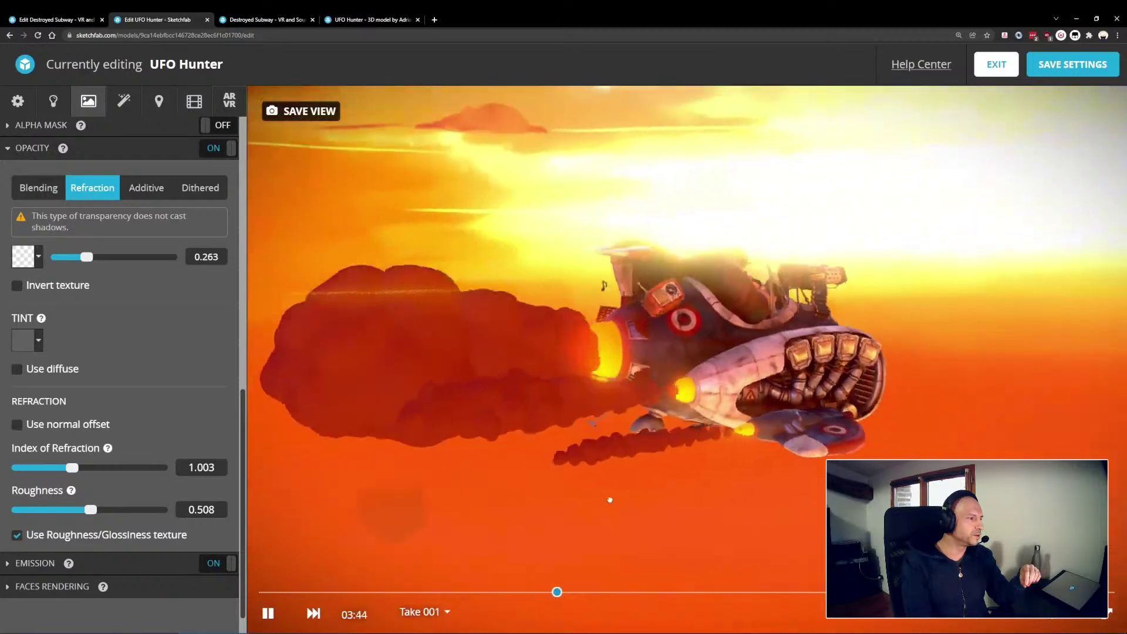
{"action": "left_click_drag", "start_coordinate": [611, 500], "coordinate": [694, 479]}
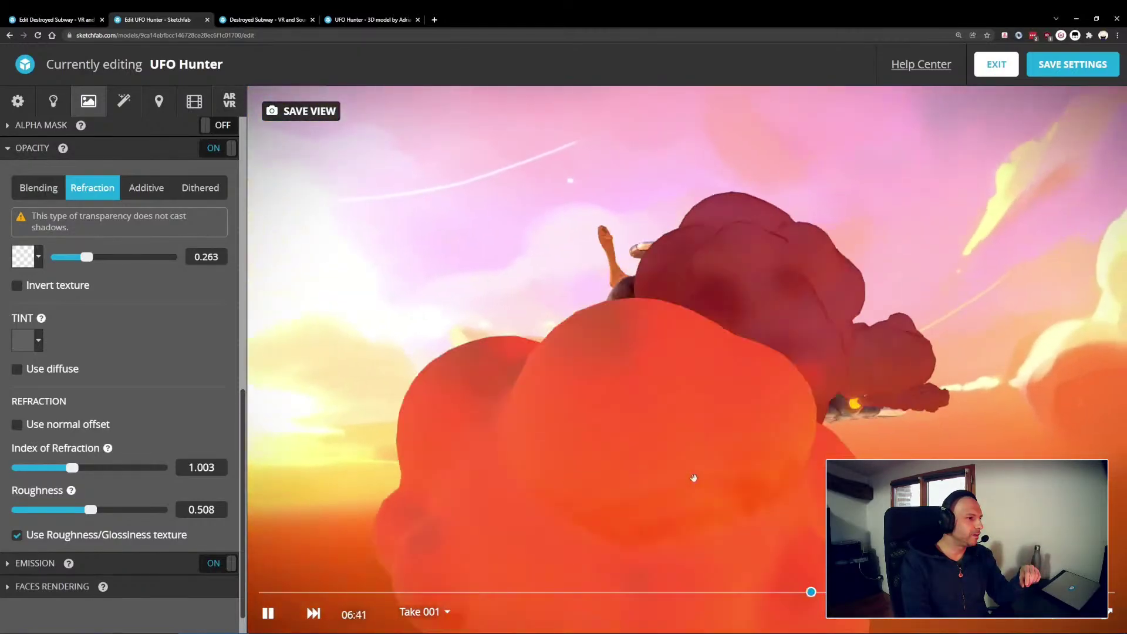
{"action": "left_click_drag", "start_coordinate": [694, 478], "coordinate": [670, 497]}
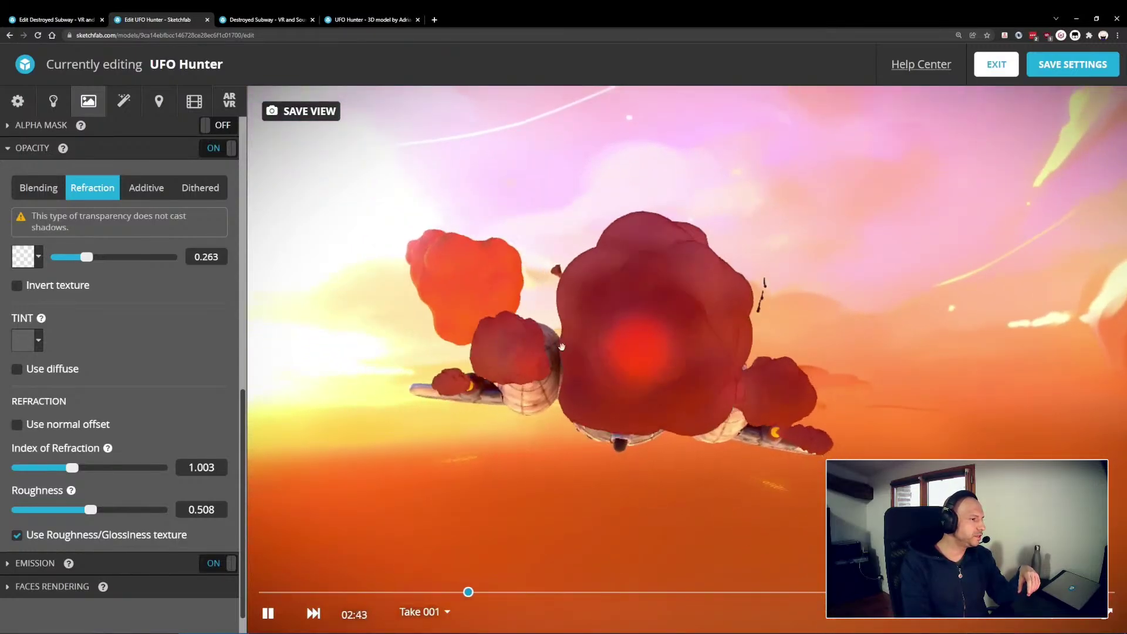
- View the darkened smoke from the side and behind during playback, pausing the animation at 04:80
{"action": "left_click_drag", "start_coordinate": [773, 481], "coordinate": [710, 501]}
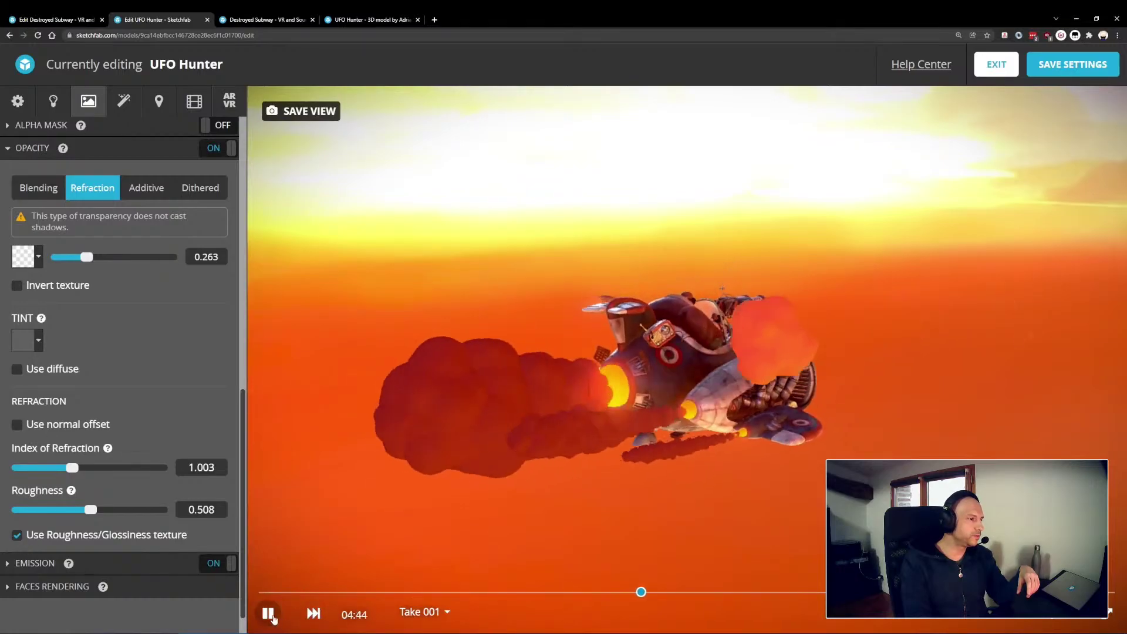
{"action": "left_click", "coordinate": [268, 613]}
{"action": "left_click_drag", "start_coordinate": [537, 403], "coordinate": [585, 406]}
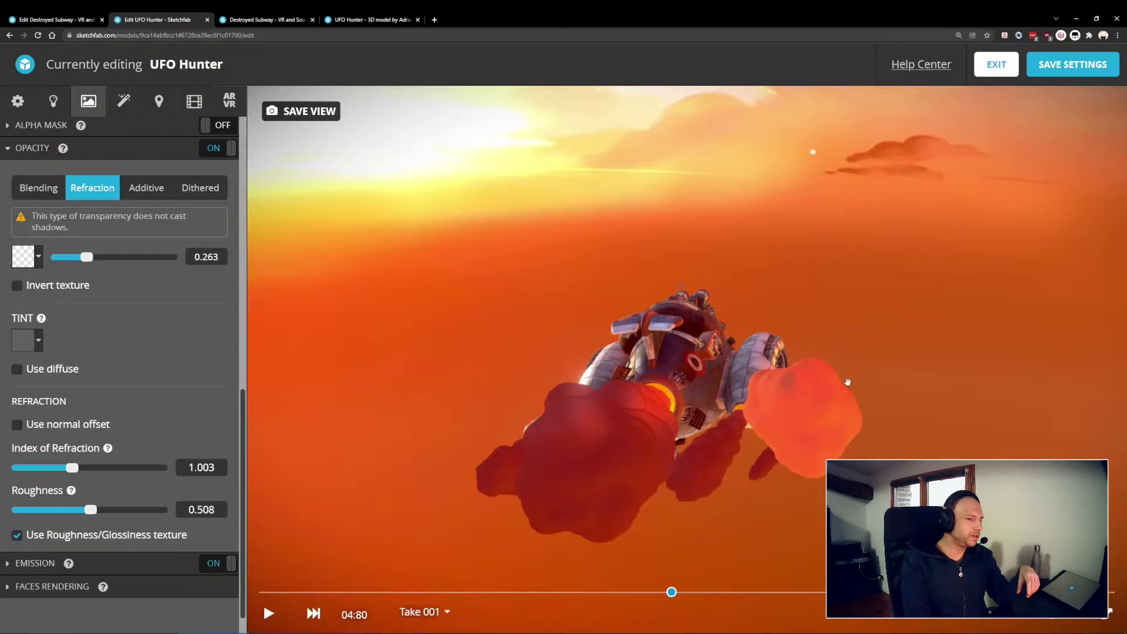
- Select the material of the detached orange cloud and move the animation to 04:60
{"action": "left_click", "coordinate": [817, 406]}
{"action": "left_click_drag", "start_coordinate": [817, 406], "coordinate": [497, 398]}
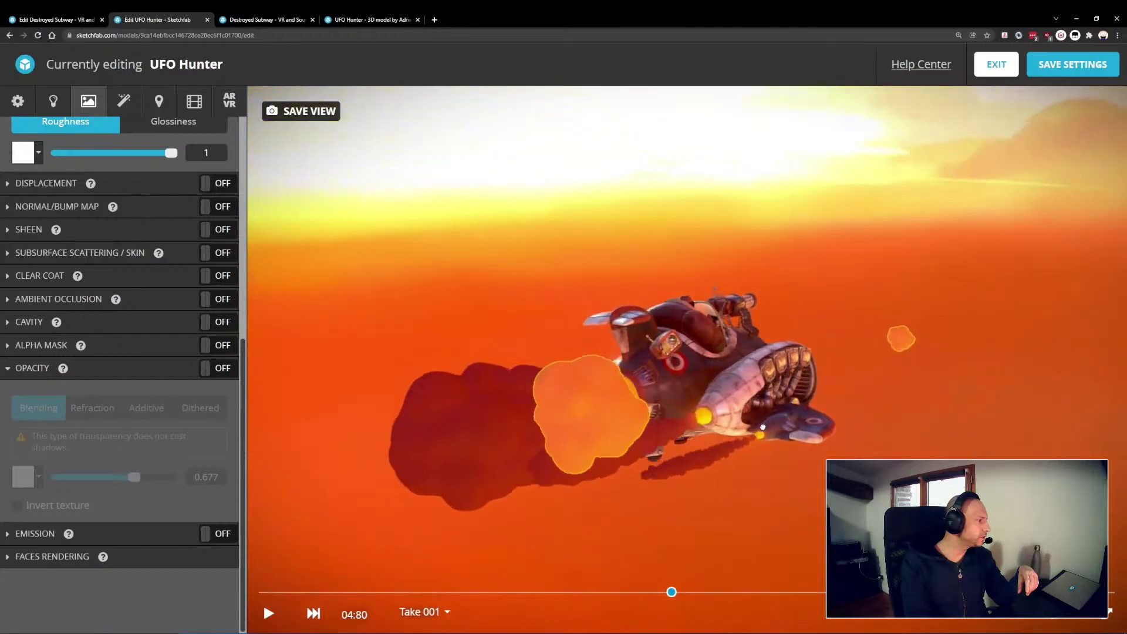
{"action": "left_click_drag", "start_coordinate": [669, 593], "coordinate": [655, 573]}
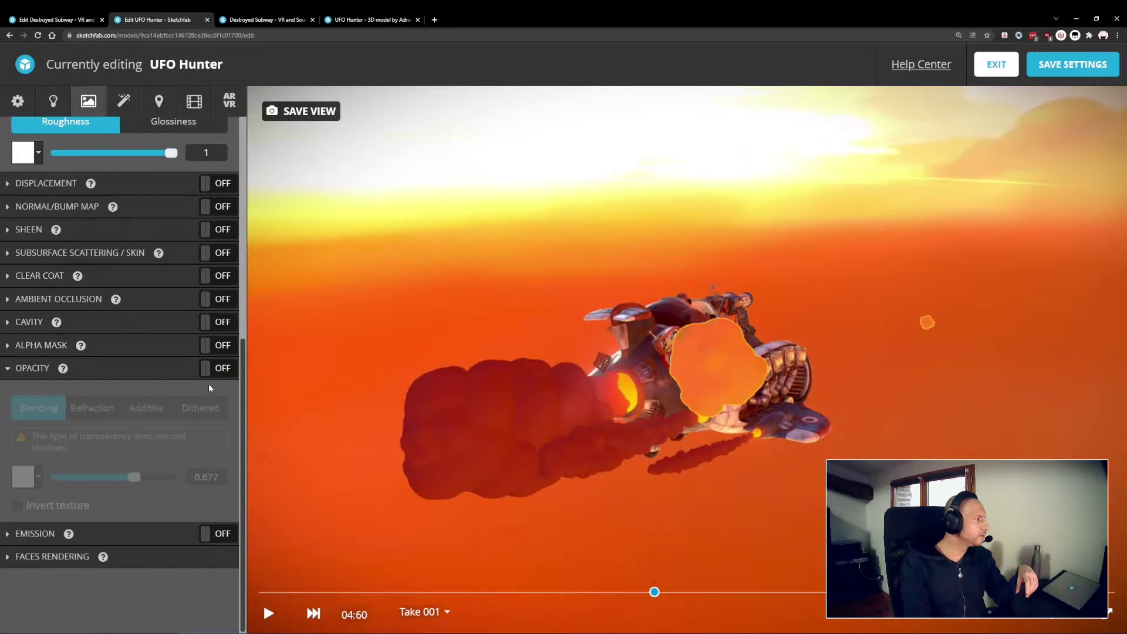
- Enable Refraction opacity on the detached cloud's material with index of refraction 1.01 and roughness 0.424
{"action": "left_click", "coordinate": [174, 400]}
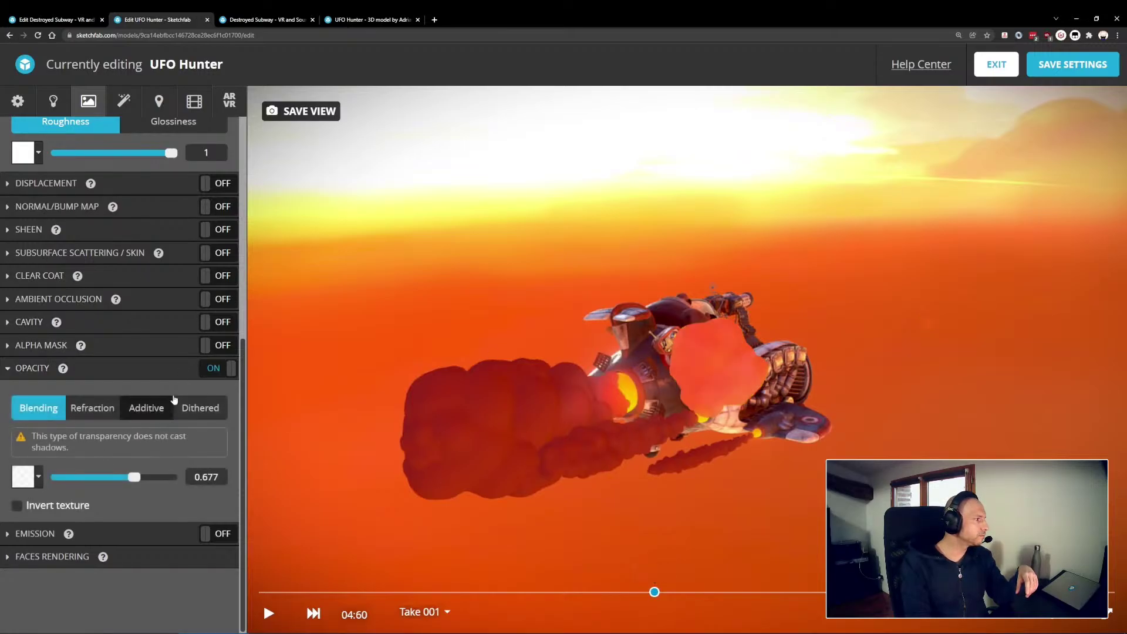
{"action": "left_click", "coordinate": [92, 408]}
{"action": "scroll", "coordinate": [107, 444], "scroll_direction": "down", "scroll_amount": 4}
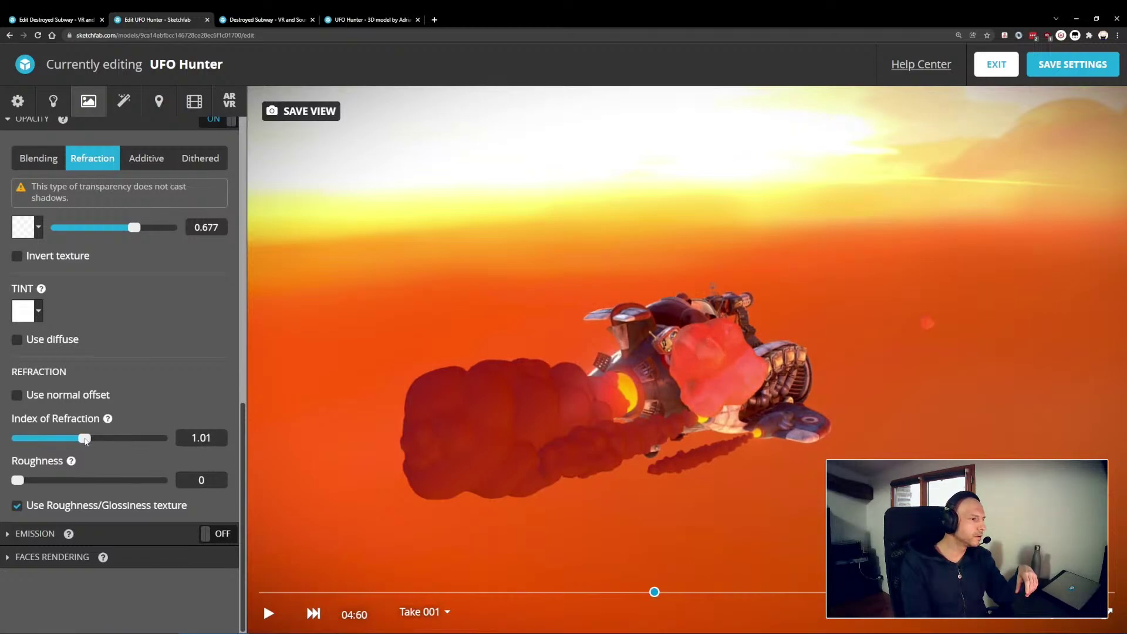
{"action": "left_click_drag", "start_coordinate": [733, 418], "coordinate": [725, 437]}
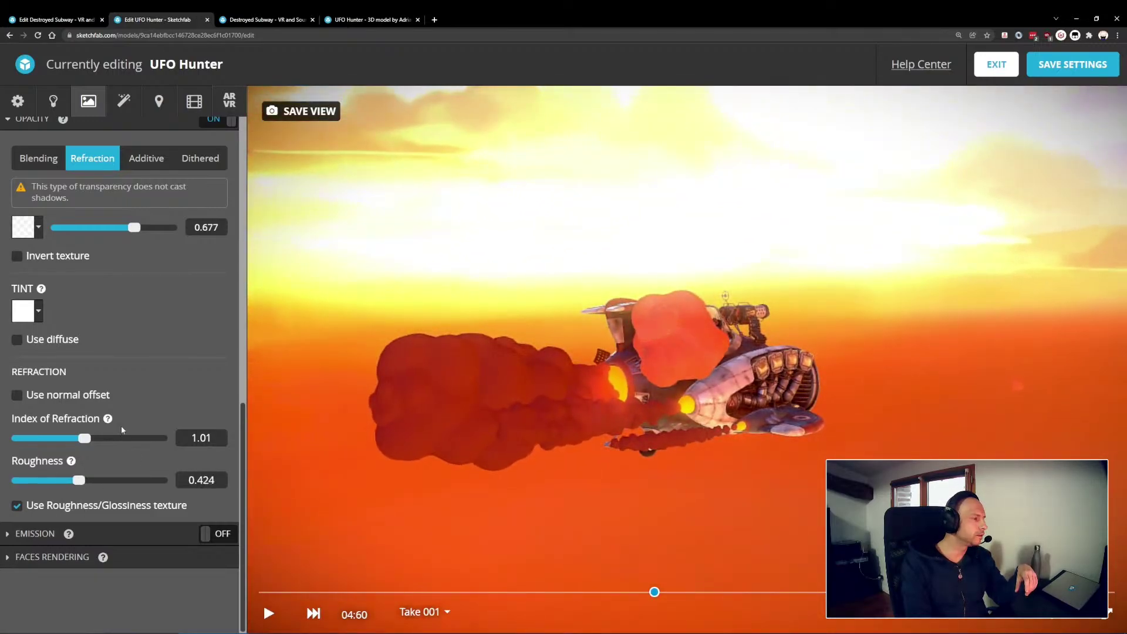
- Set the detached cloud's refraction tint to light grey, its roughness to 0.498 and its opacity to 0.554
{"action": "left_click", "coordinate": [23, 306]}
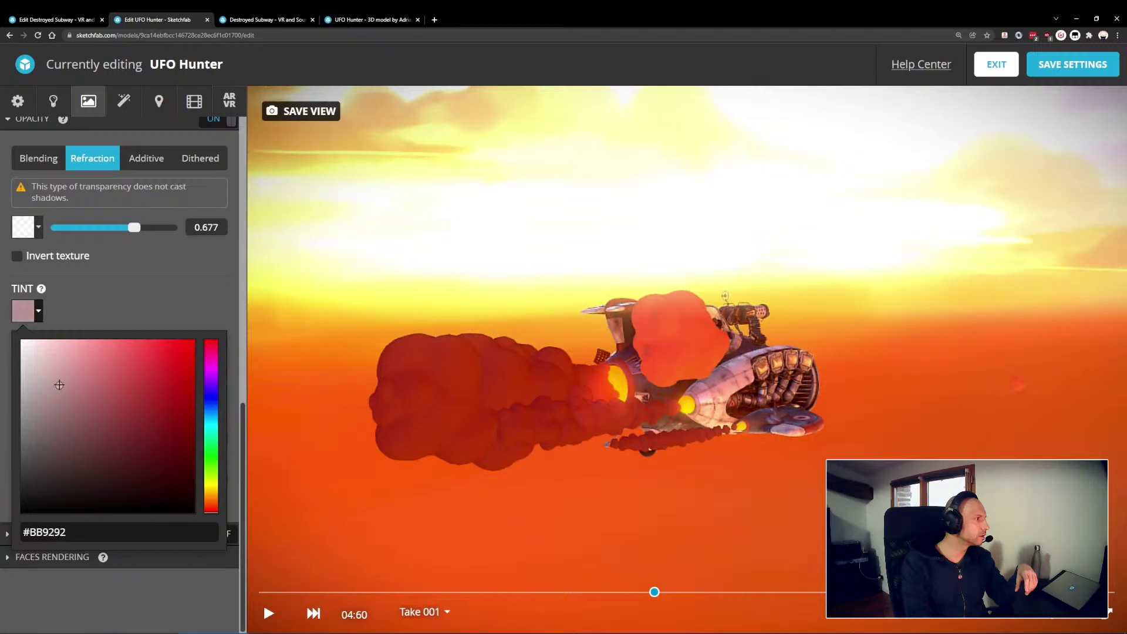
{"action": "left_click", "coordinate": [8, 409]}
{"action": "left_click_drag", "start_coordinate": [541, 411], "coordinate": [477, 376]}
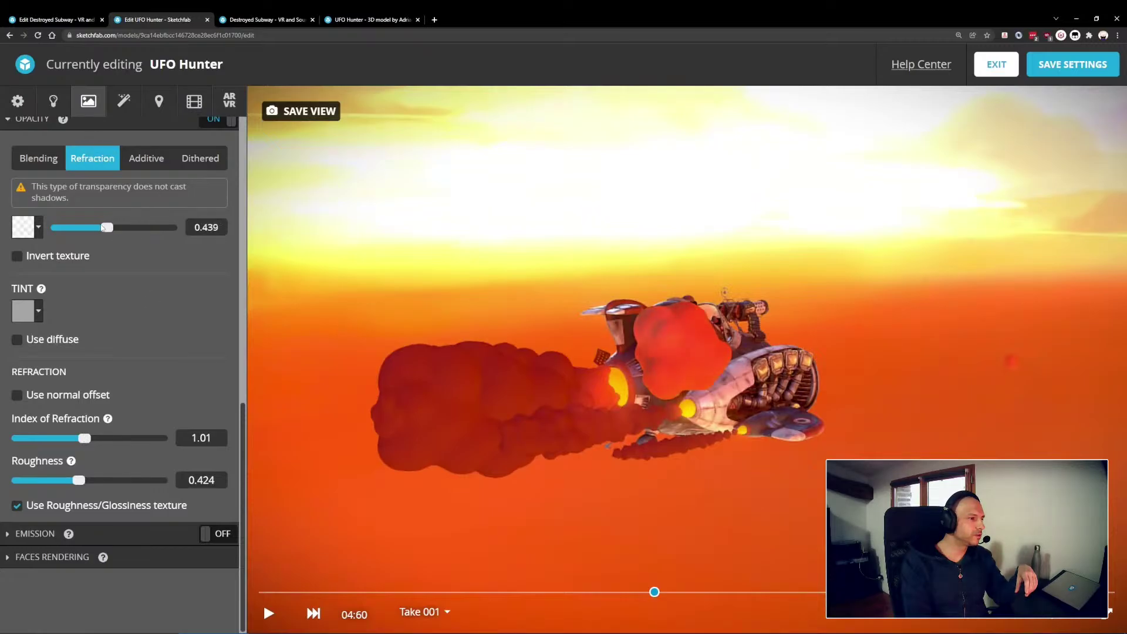
{"action": "mouse_move", "coordinate": [418, 326]}
{"action": "left_mouse_down"}
{"action": "mouse_move", "coordinate": [448, 337]}
{"action": "mouse_move", "coordinate": [423, 328]}
{"action": "left_mouse_up"}
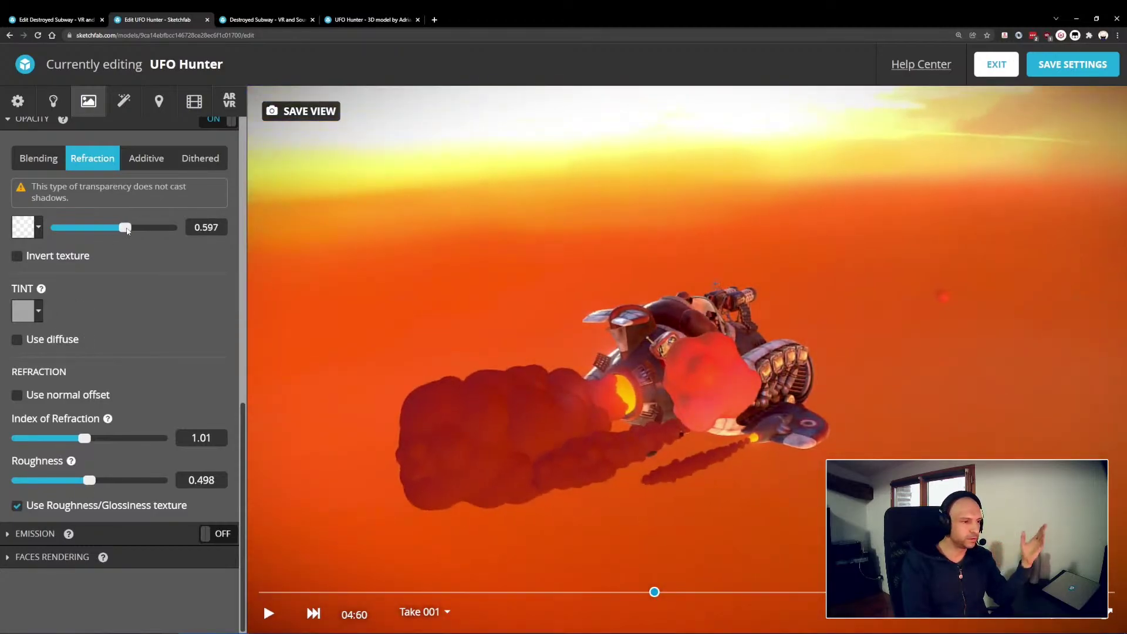
- Play the animation with the refractive clouds, pause it and move to 07:07, where a yellow streak crosses the ship
{"action": "left_click", "coordinate": [268, 614]}
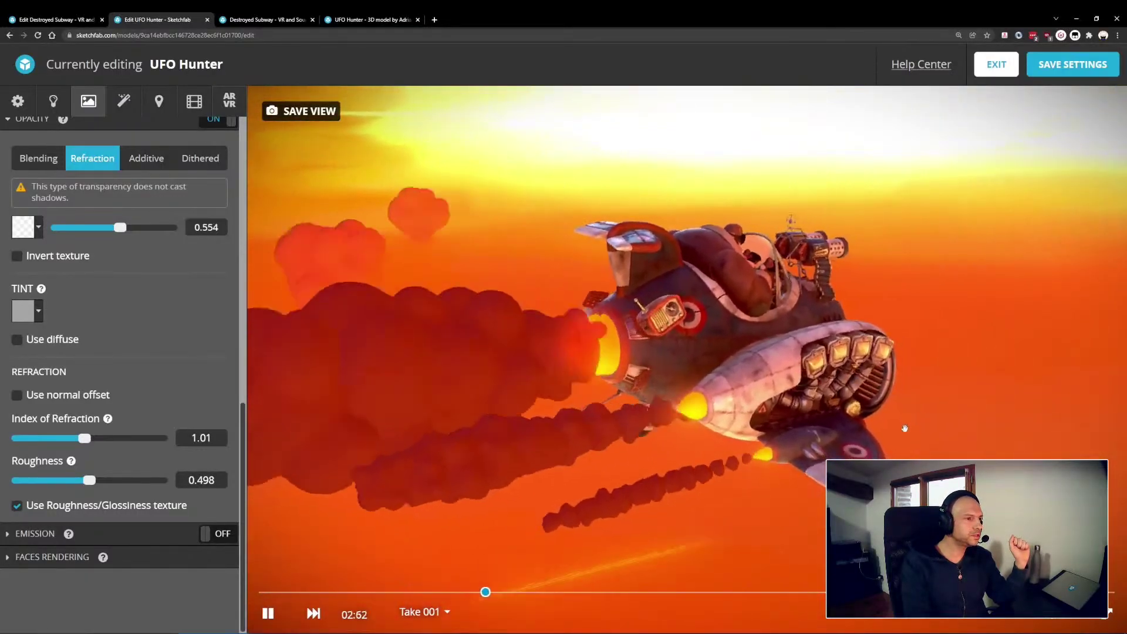
{"action": "left_click", "coordinate": [267, 615]}
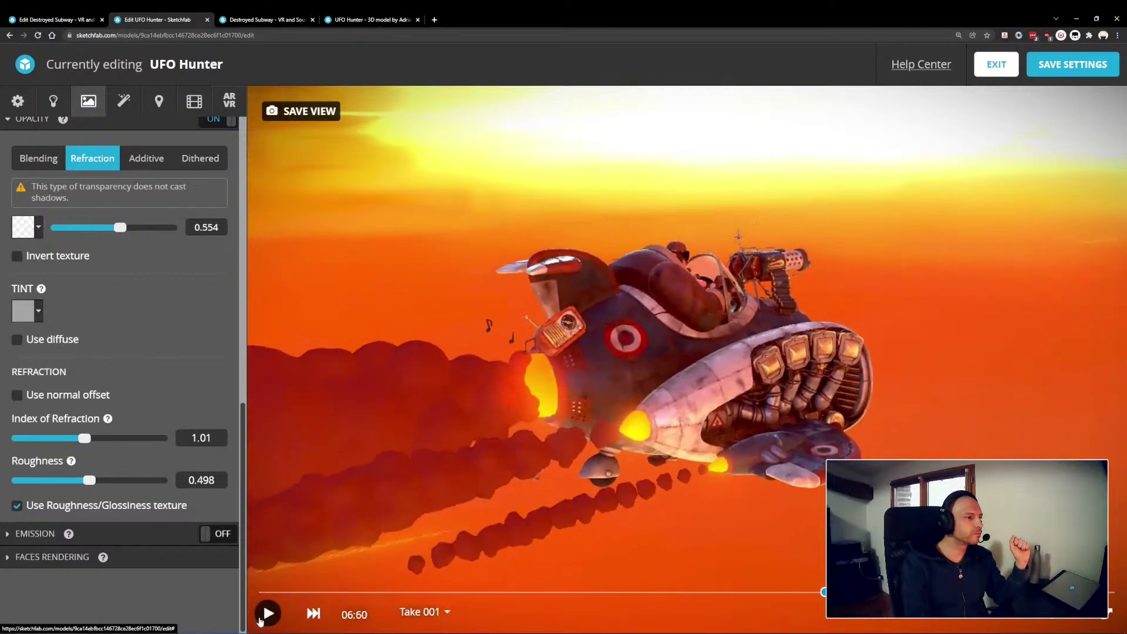
{"action": "left_click_drag", "start_coordinate": [823, 592], "coordinate": [865, 592]}
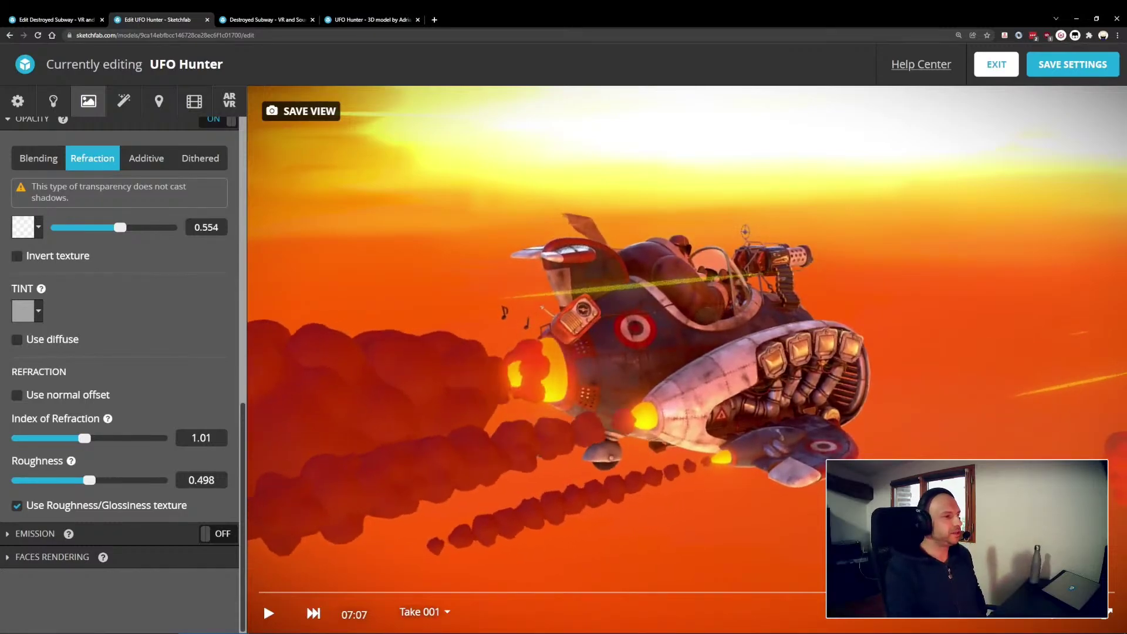
- Select the yellow streak's material and examine its dithered transparency up close
{"action": "left_click", "coordinate": [613, 289]}
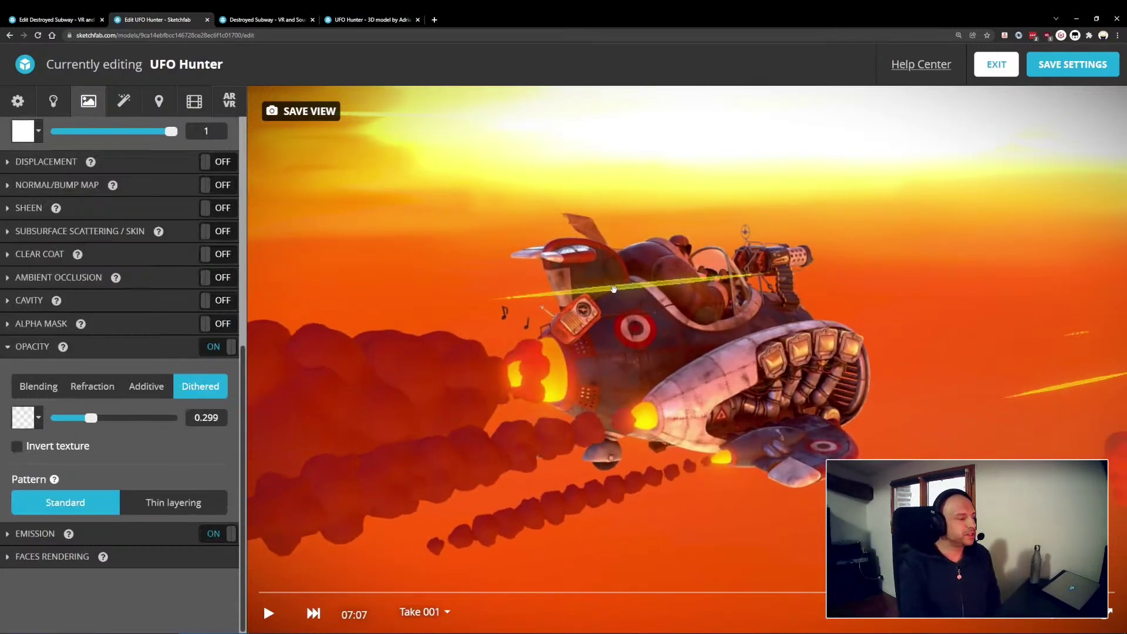
{"action": "double_click", "coordinate": [634, 310]}
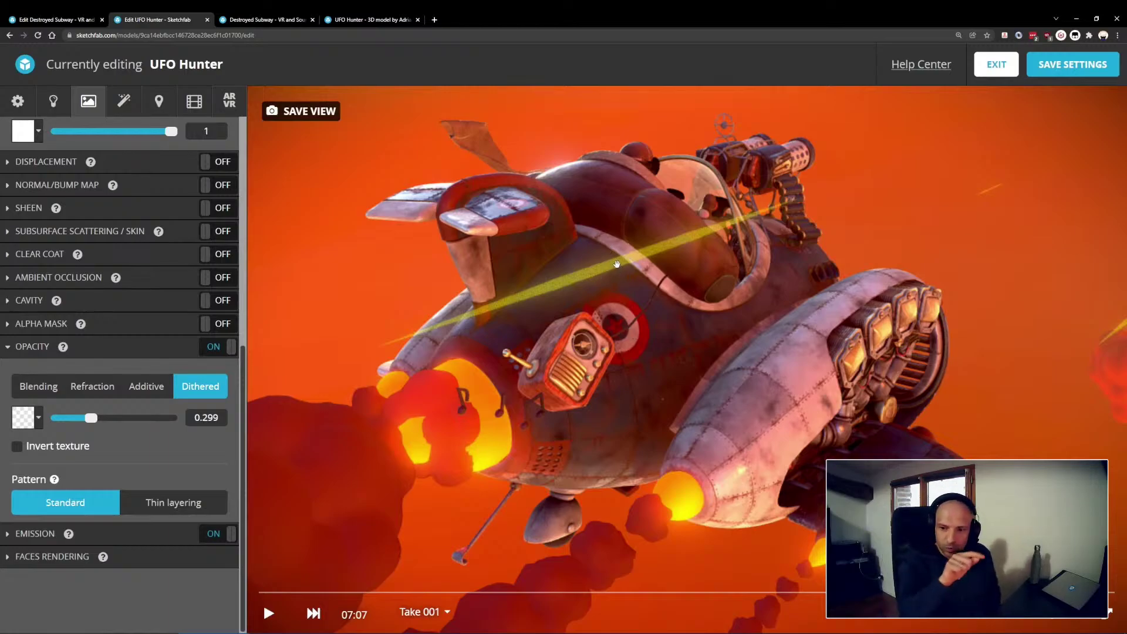
{"action": "left_click_drag", "start_coordinate": [617, 264], "coordinate": [593, 273]}
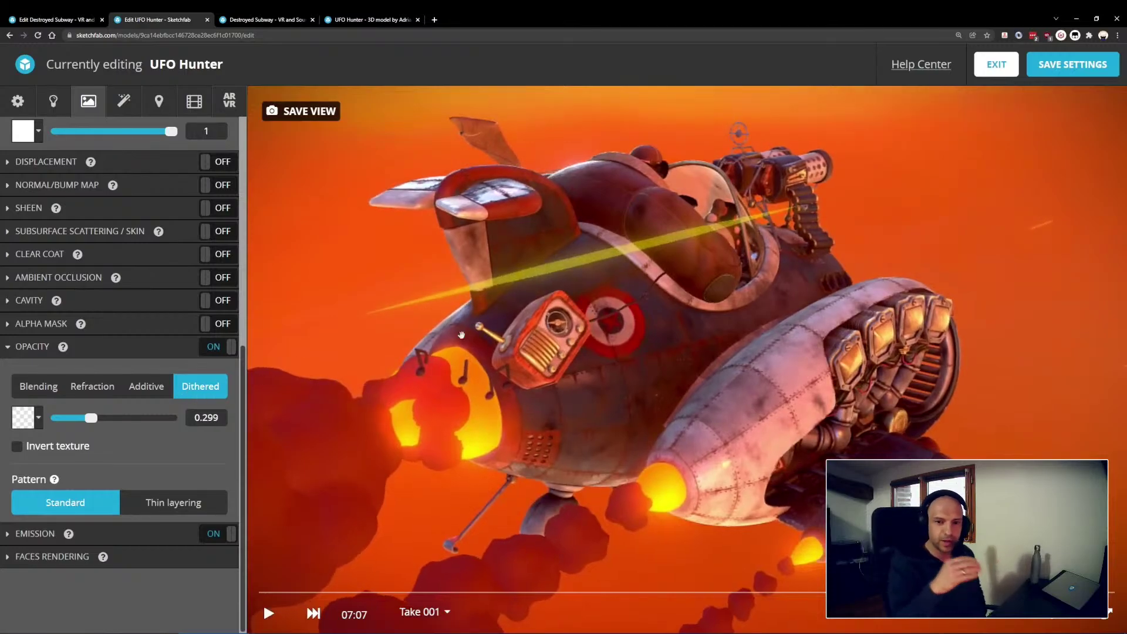
{"action": "scroll", "coordinate": [772, 416], "scroll_direction": "up", "scroll_amount": 5}
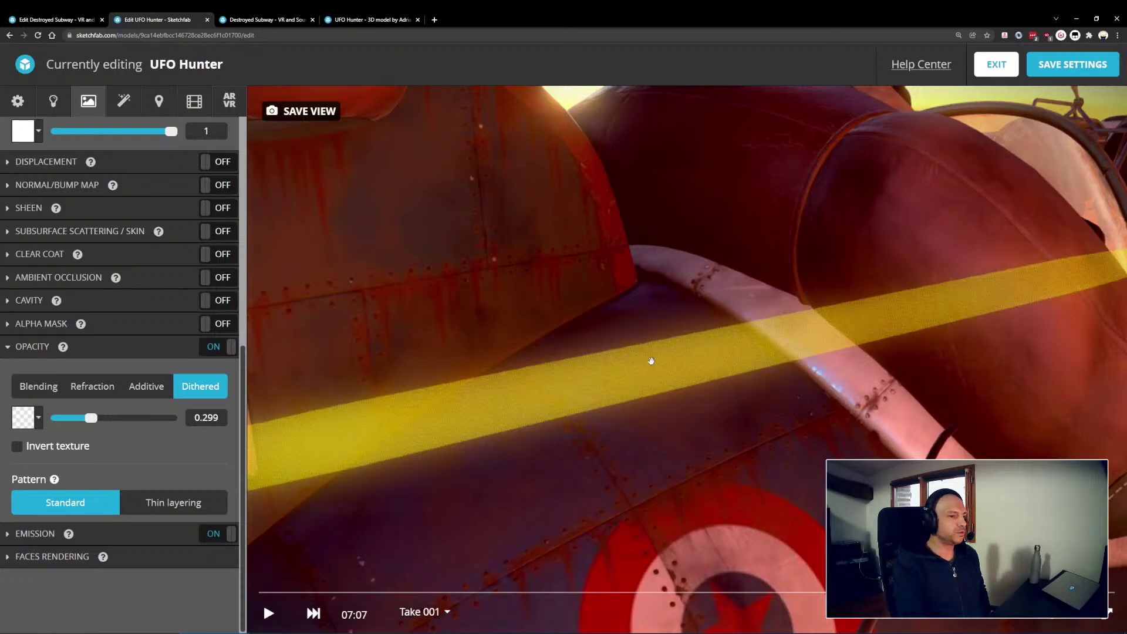
{"action": "scroll", "coordinate": [651, 361], "scroll_direction": "down", "scroll_amount": 5}
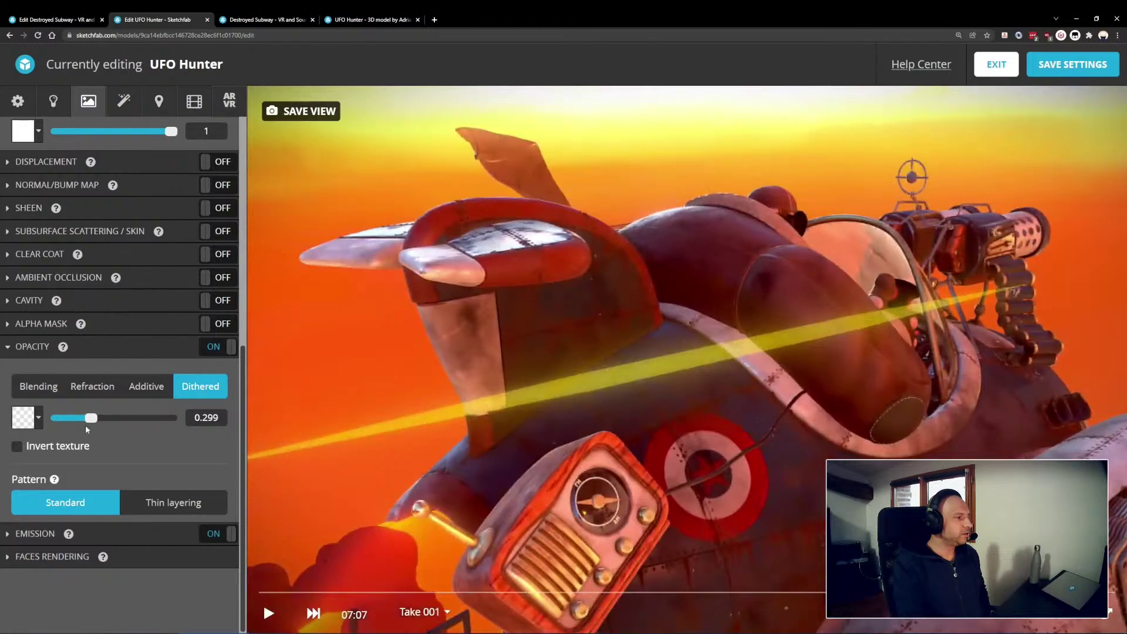
- Try Blending opacity on the yellow streak and compare its look from several angles and distances
{"action": "left_click", "coordinate": [39, 391]}
{"action": "double_click", "coordinate": [670, 378]}
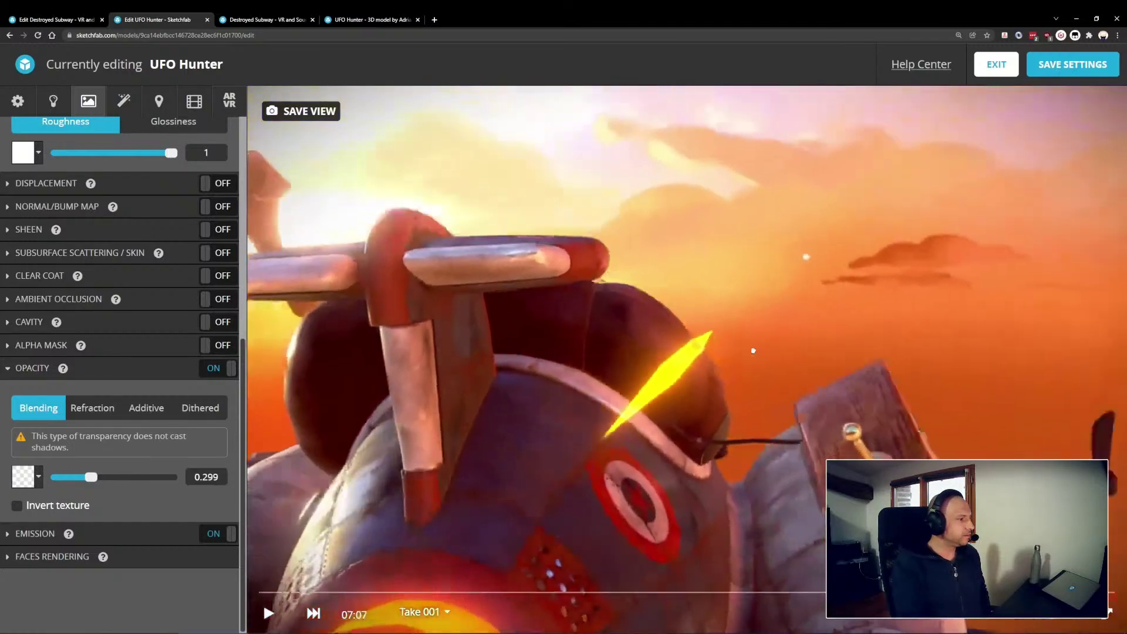
{"action": "scroll", "coordinate": [753, 351], "scroll_direction": "down", "scroll_amount": 5}
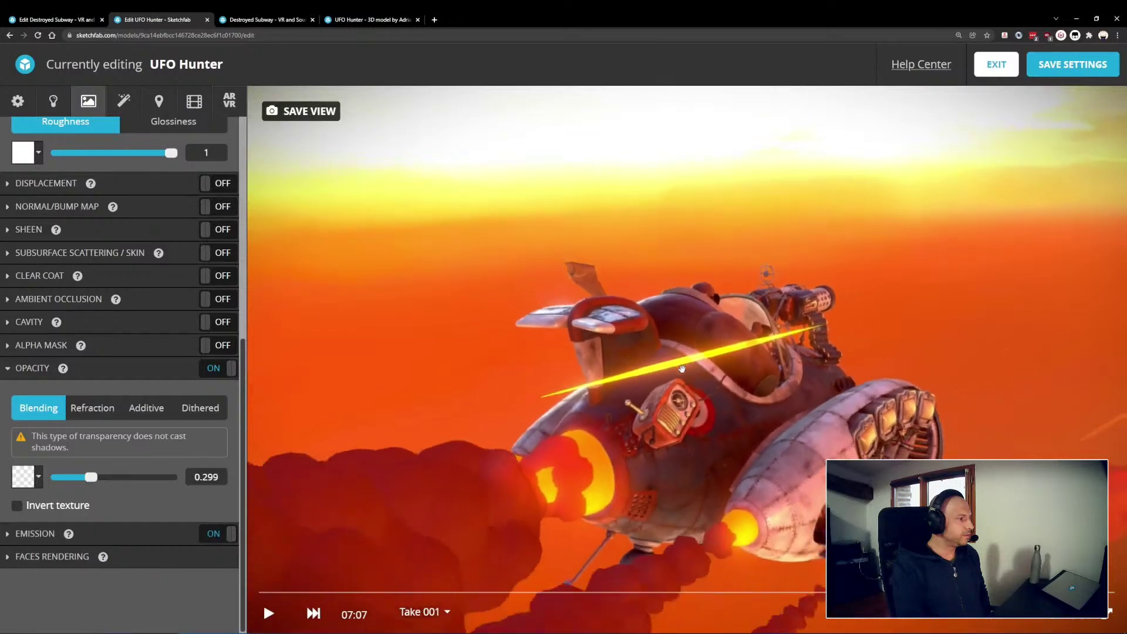
{"action": "scroll", "coordinate": [683, 369], "scroll_direction": "up", "scroll_amount": 5}
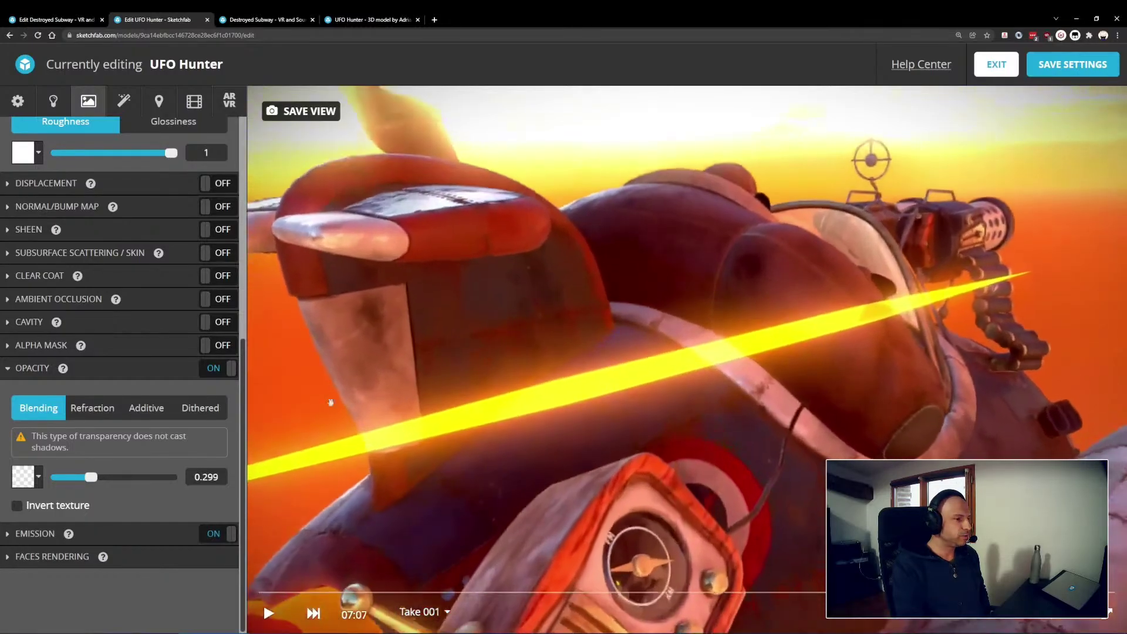
- Return the yellow streak to Dithered opacity and inspect its grain at different distances
{"action": "left_click", "coordinate": [201, 408]}
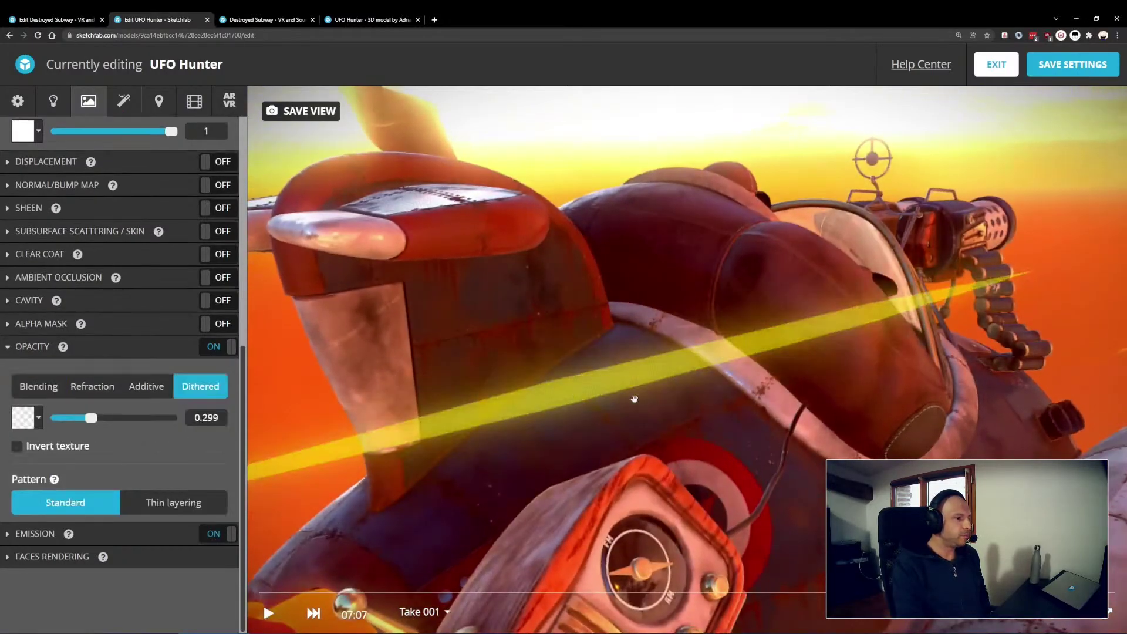
{"action": "scroll", "coordinate": [679, 380], "scroll_direction": "down", "scroll_amount": 2}
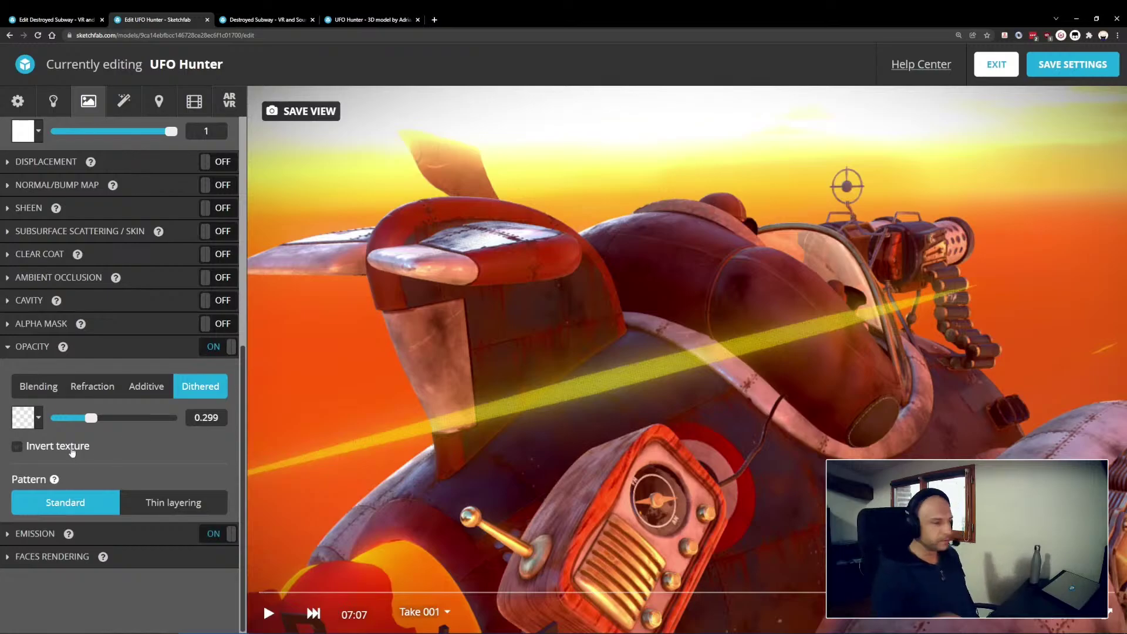
{"action": "mouse_move", "coordinate": [91, 418]}
{"action": "left_mouse_down"}
{"action": "mouse_move", "coordinate": [138, 421]}
{"action": "mouse_move", "coordinate": [91, 418]}
{"action": "left_mouse_up"}
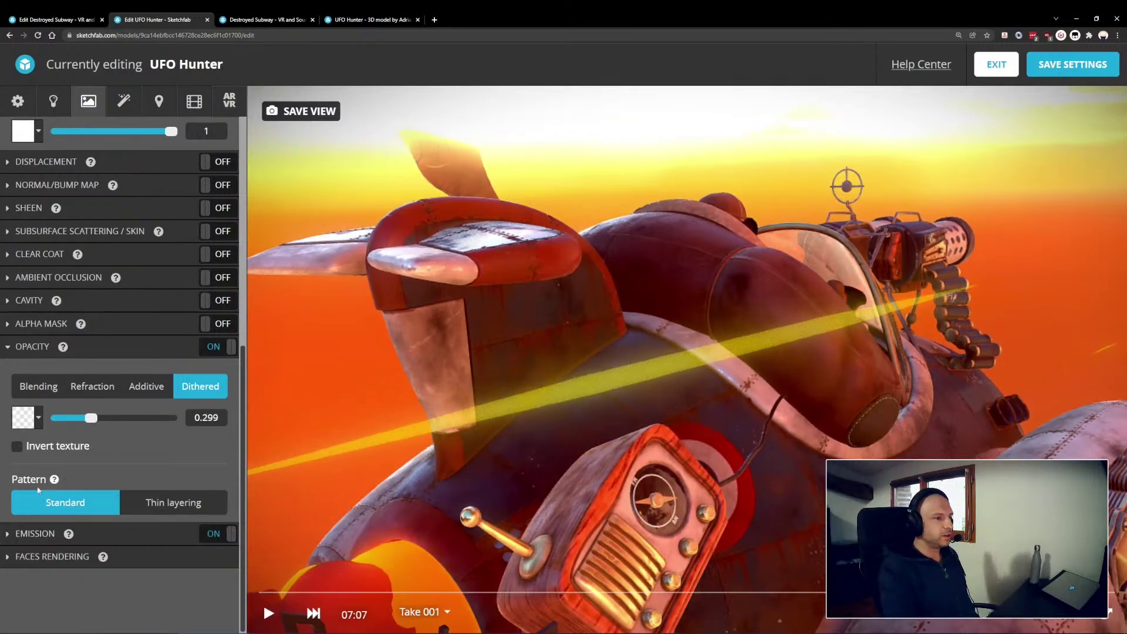
{"action": "scroll", "coordinate": [621, 395], "scroll_direction": "up", "scroll_amount": 5}
{"action": "scroll", "coordinate": [621, 393], "scroll_direction": "down", "scroll_amount": 3}
{"action": "scroll", "coordinate": [623, 393], "scroll_direction": "up", "scroll_amount": 2}
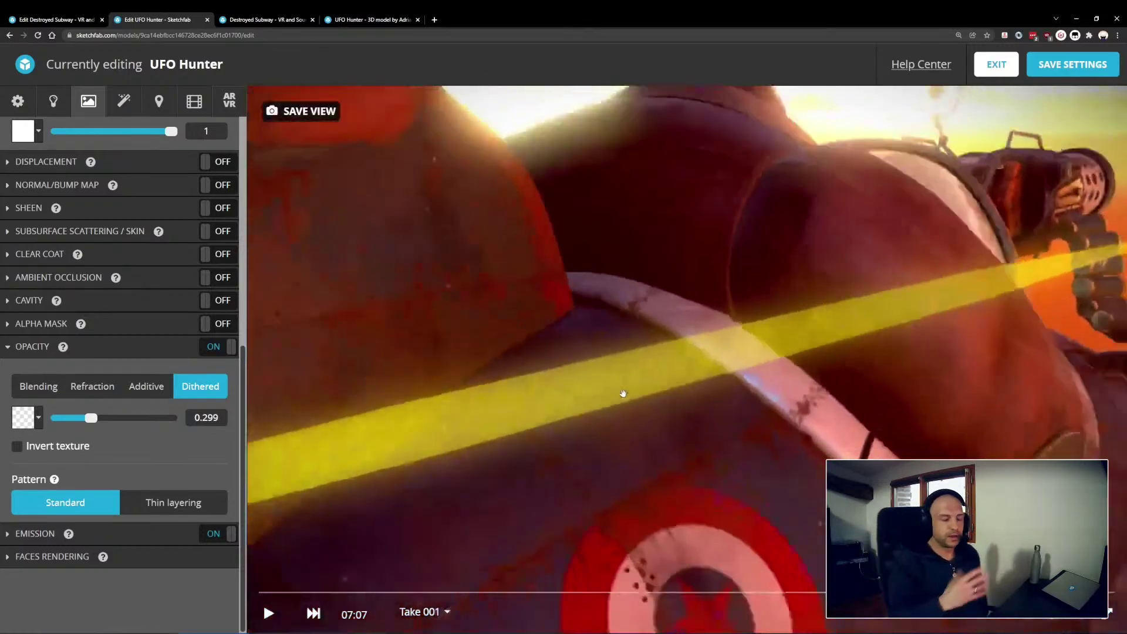
{"action": "scroll", "coordinate": [624, 393], "scroll_direction": "down", "scroll_amount": 2}
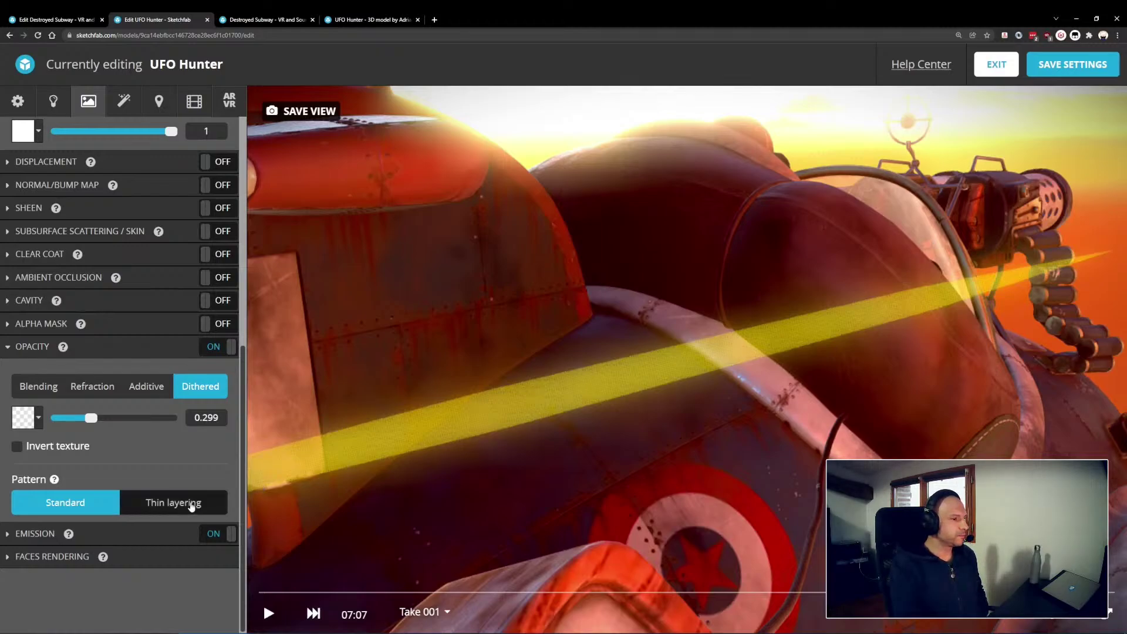
- Set the streak's dither pattern to Thin layering and its opacity to 0.16, checking it from further away
{"action": "left_click", "coordinate": [189, 506]}
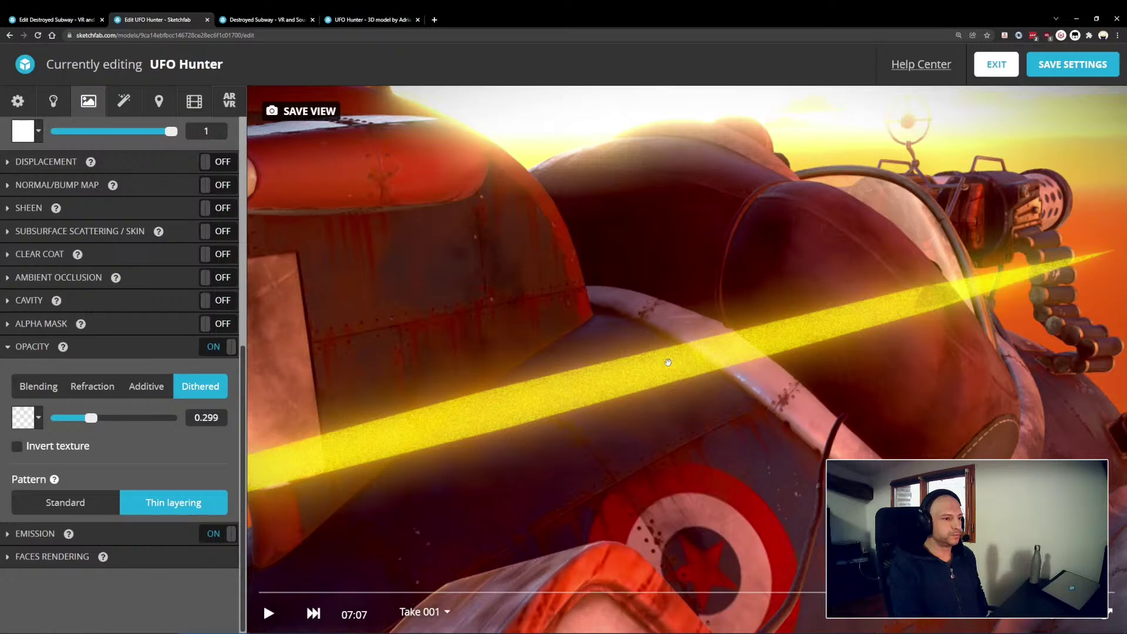
{"action": "left_click_drag", "start_coordinate": [89, 421], "coordinate": [74, 417]}
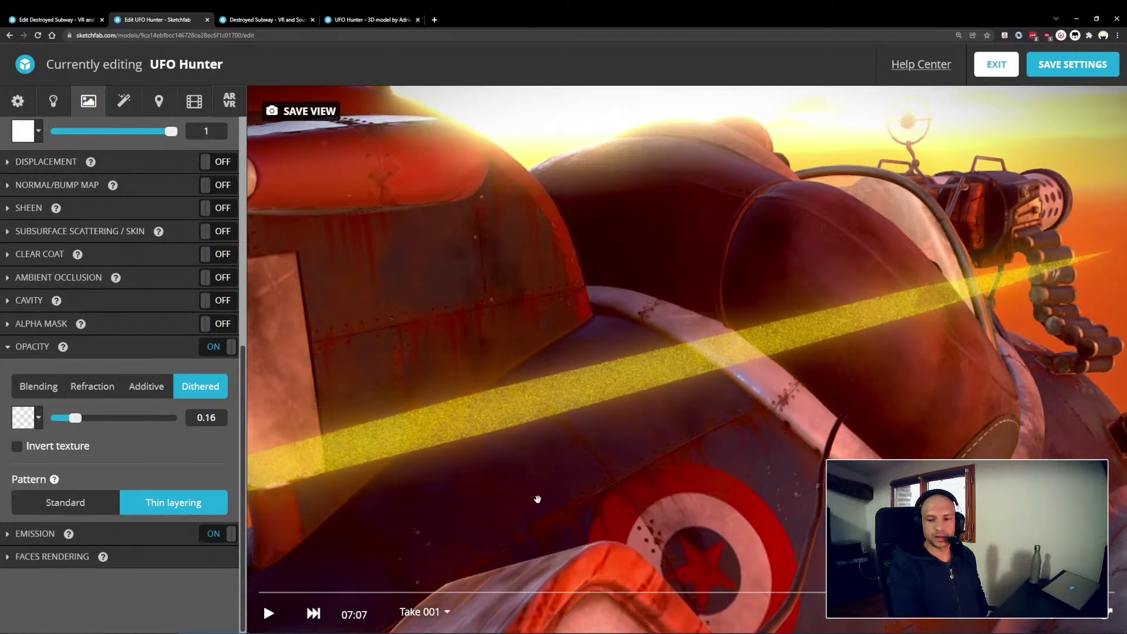
{"action": "scroll", "coordinate": [537, 499], "scroll_direction": "down", "scroll_amount": 5}
{"action": "left_click_drag", "start_coordinate": [538, 499], "coordinate": [463, 563]}
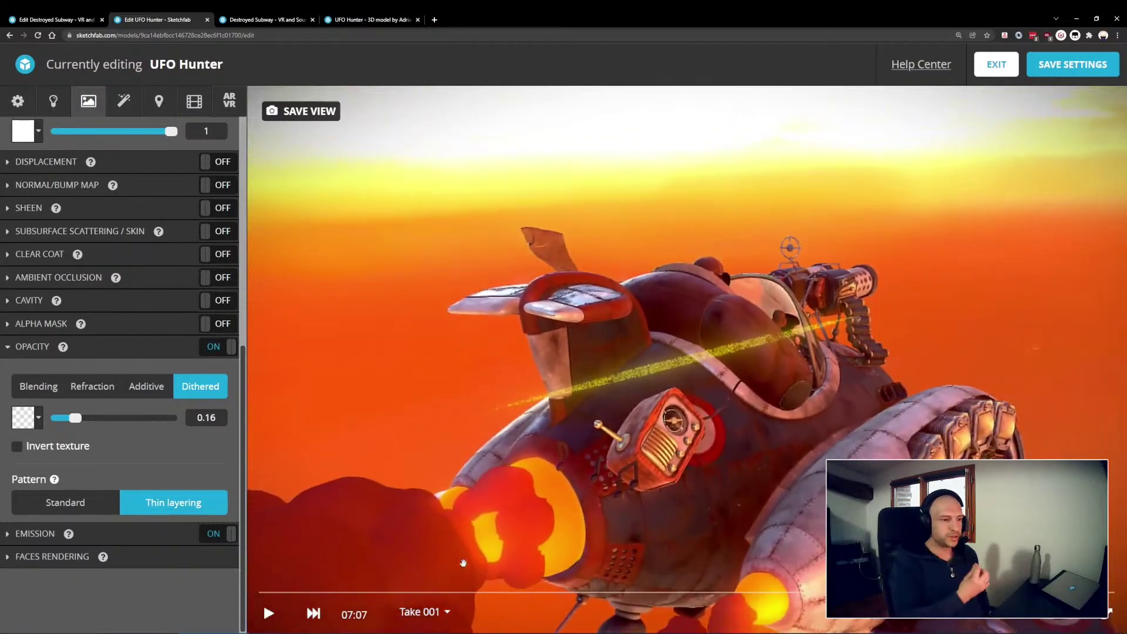
- Play the animation, change the streak's dither pattern to Standard and pause at 04:97
{"action": "left_click_drag", "start_coordinate": [265, 615], "coordinate": [263, 619]}
{"action": "left_click", "coordinate": [267, 615]}
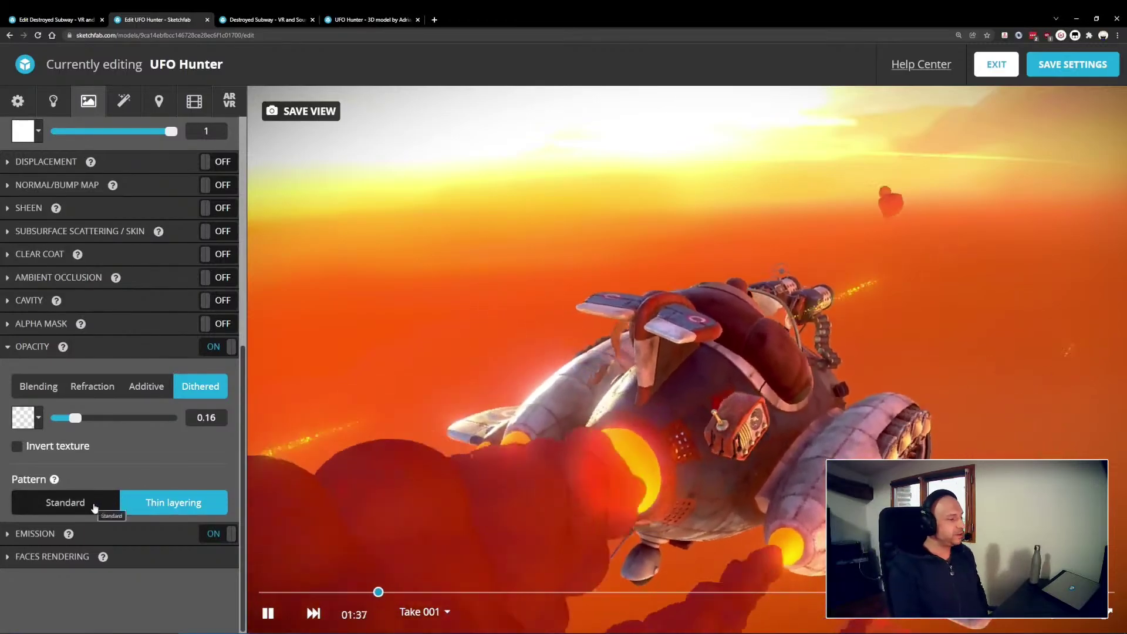
{"action": "left_click", "coordinate": [93, 504]}
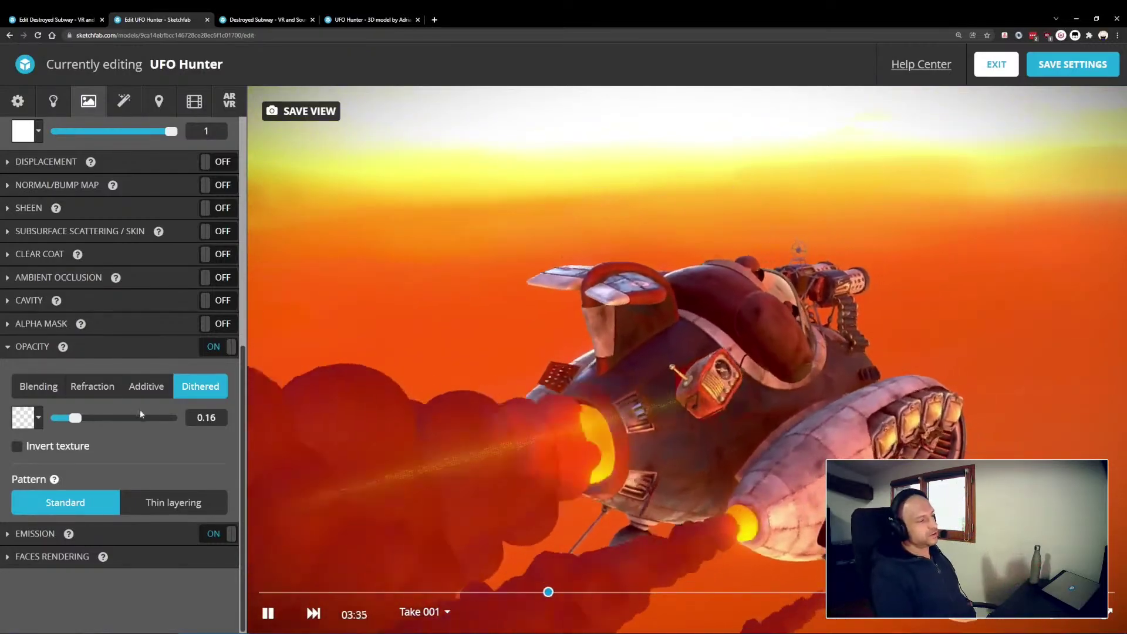
{"action": "left_click", "coordinate": [268, 614]}
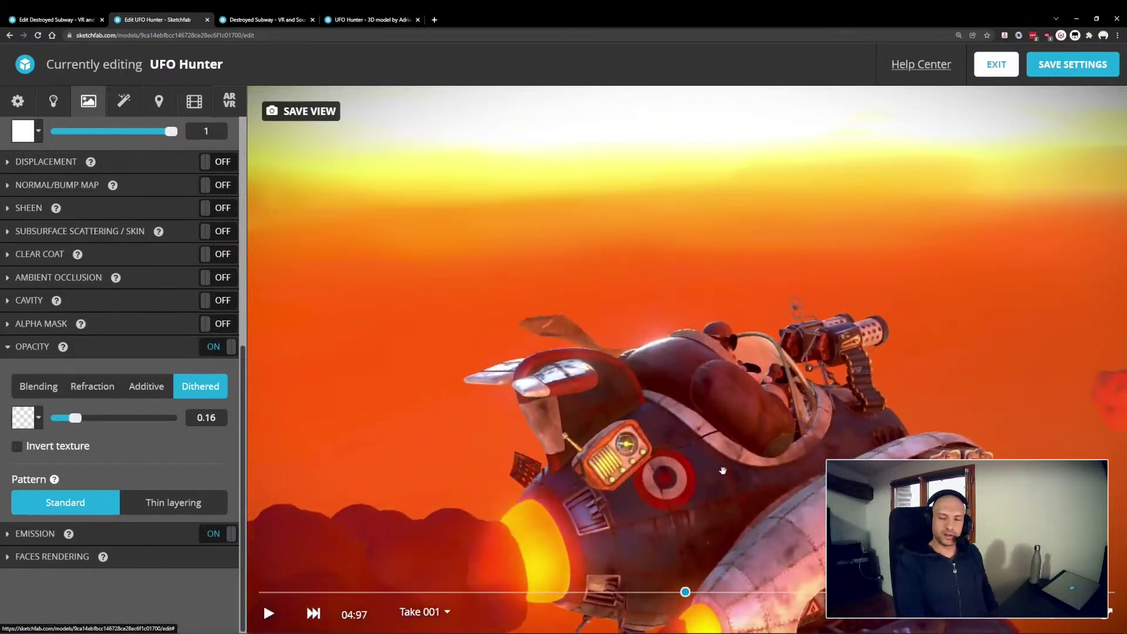
- View the whole ship with its smoke trails, and switch to the Destroyed Subway - VR and Sound editor
{"action": "scroll", "coordinate": [689, 478], "scroll_direction": "down", "scroll_amount": 3}
{"action": "mouse_move", "coordinate": [690, 478]}
{"action": "left_mouse_down"}
{"action": "mouse_move", "coordinate": [471, 470]}
{"action": "mouse_move", "coordinate": [680, 471]}
{"action": "left_mouse_up"}
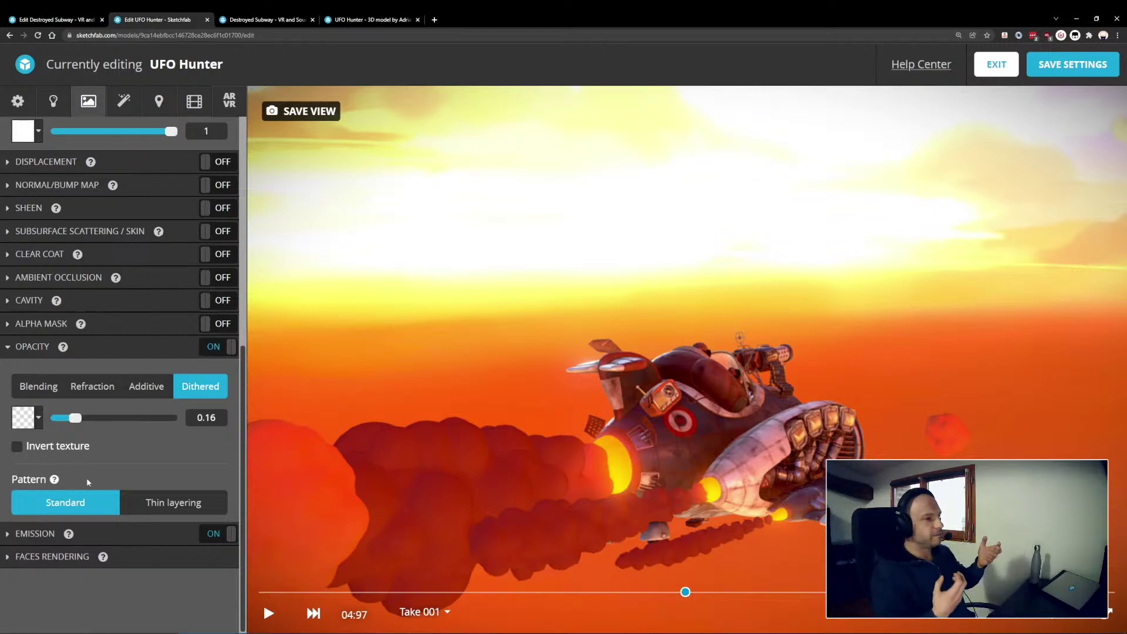
{"action": "left_click_drag", "start_coordinate": [587, 411], "coordinate": [660, 367]}
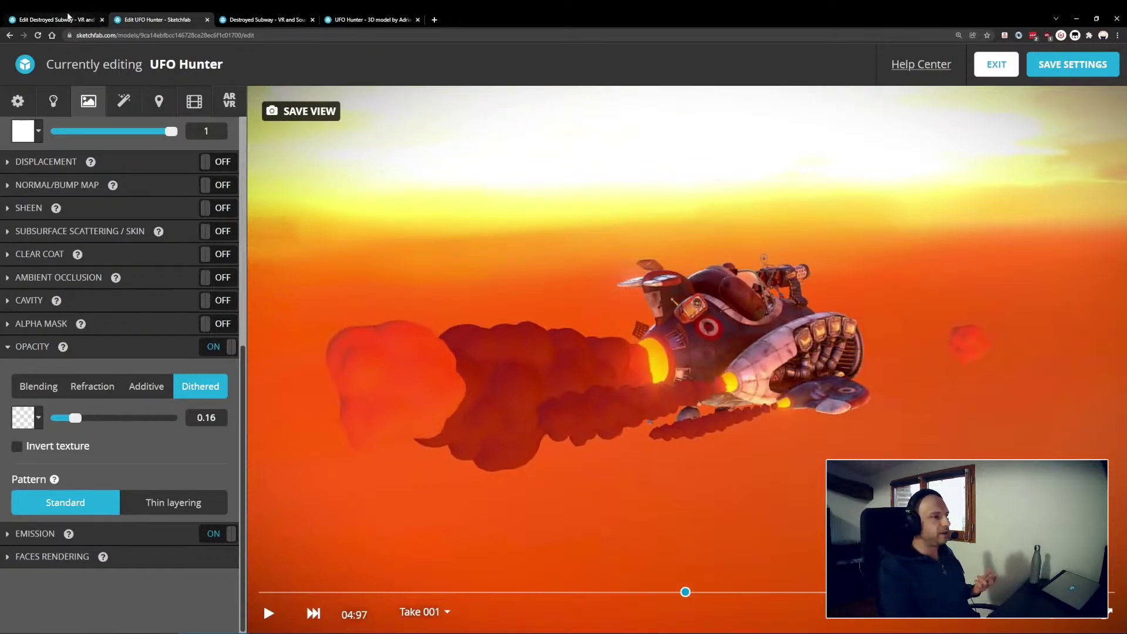
{"action": "left_click", "coordinate": [68, 18]}
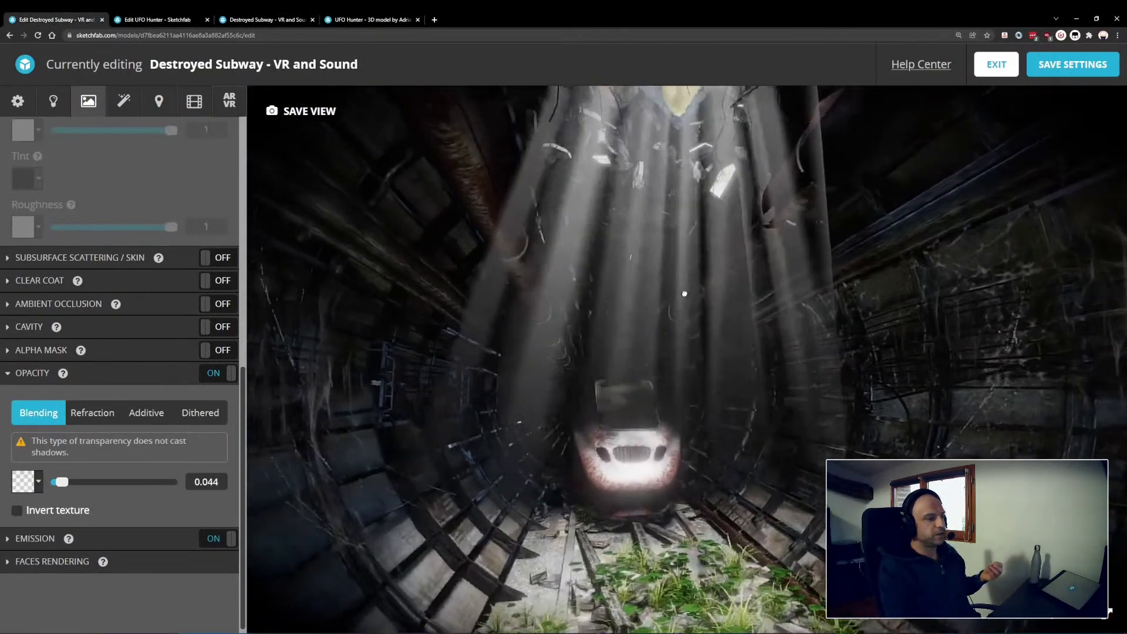
- Compare Blending and Additive opacity on the subway's light rays, and set their opacity type to Dithered
{"action": "left_click_drag", "start_coordinate": [684, 293], "coordinate": [683, 303]}
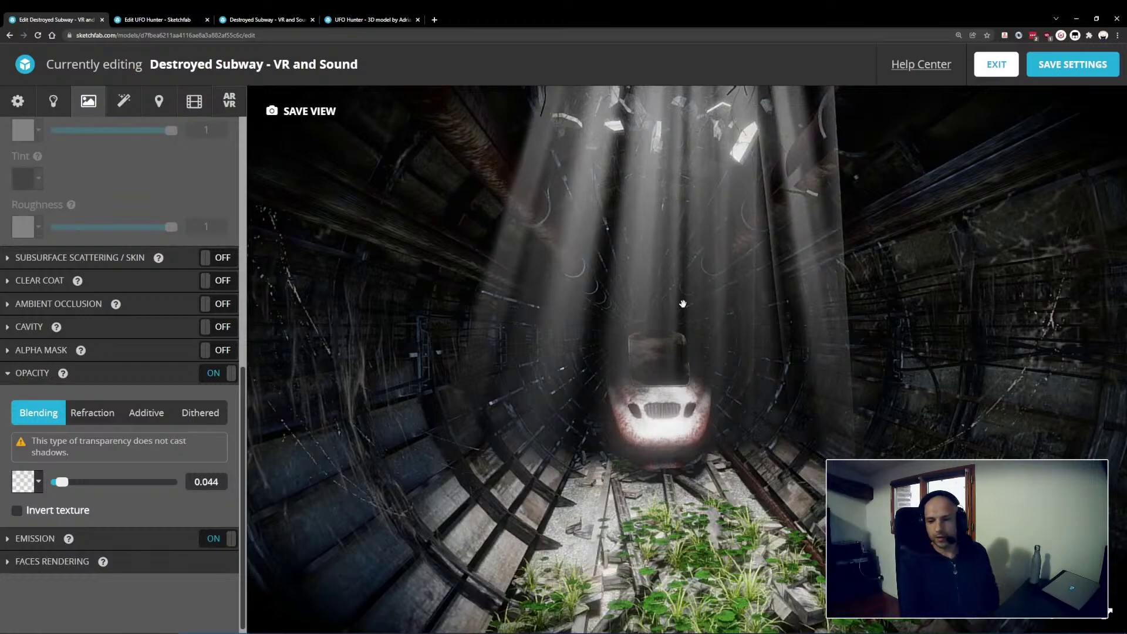
{"action": "left_click_drag", "start_coordinate": [684, 289], "coordinate": [634, 266]}
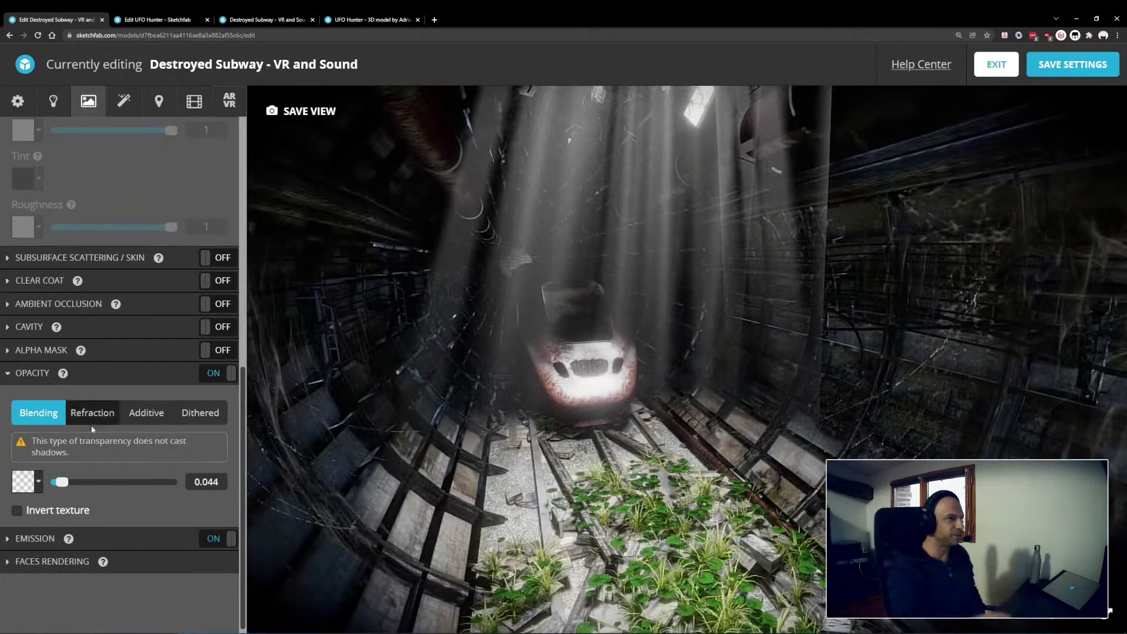
{"action": "left_click", "coordinate": [140, 418]}
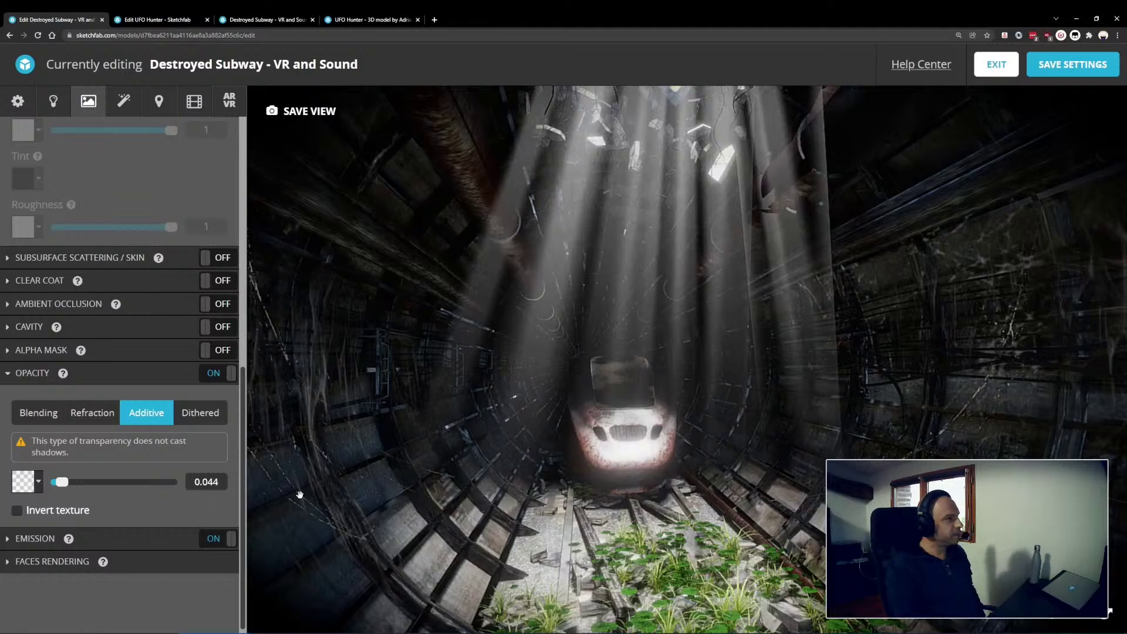
{"action": "left_click", "coordinate": [38, 412]}
{"action": "left_click", "coordinate": [146, 413]}
{"action": "left_click", "coordinate": [38, 413]}
{"action": "left_click", "coordinate": [137, 415]}
{"action": "left_click", "coordinate": [38, 413]}
{"action": "left_click", "coordinate": [146, 413]}
{"action": "left_click", "coordinate": [38, 416]}
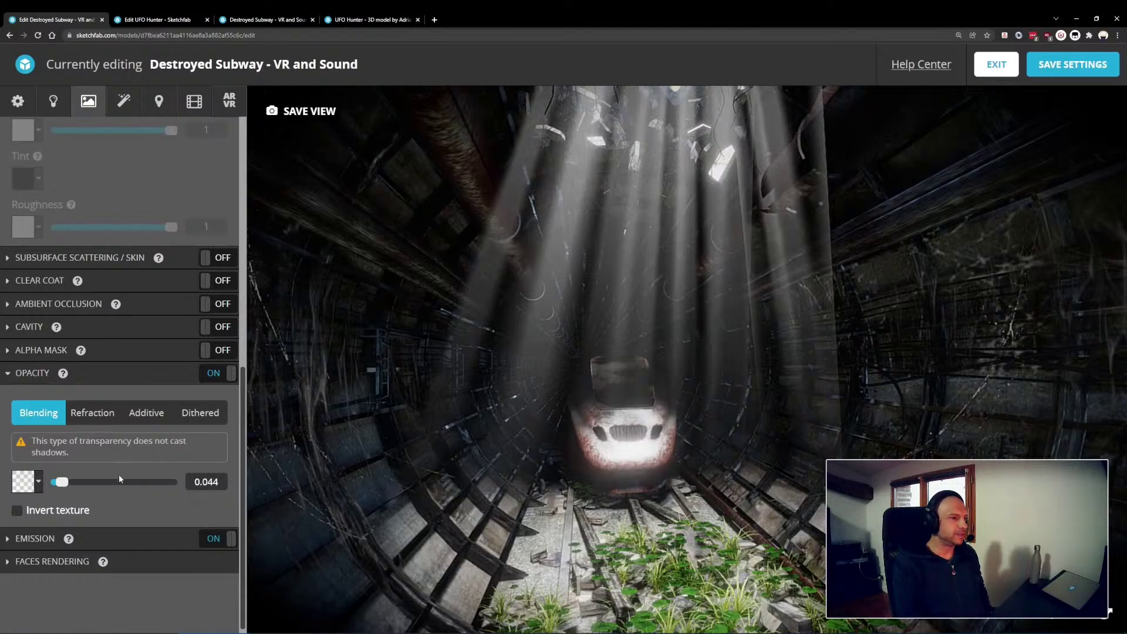
{"action": "left_click", "coordinate": [203, 413]}
- Switch to the UFO Hunter editor, rewind the animation to 03:18 and select the yellow streak beside the ship
{"action": "left_click", "coordinate": [144, 22]}
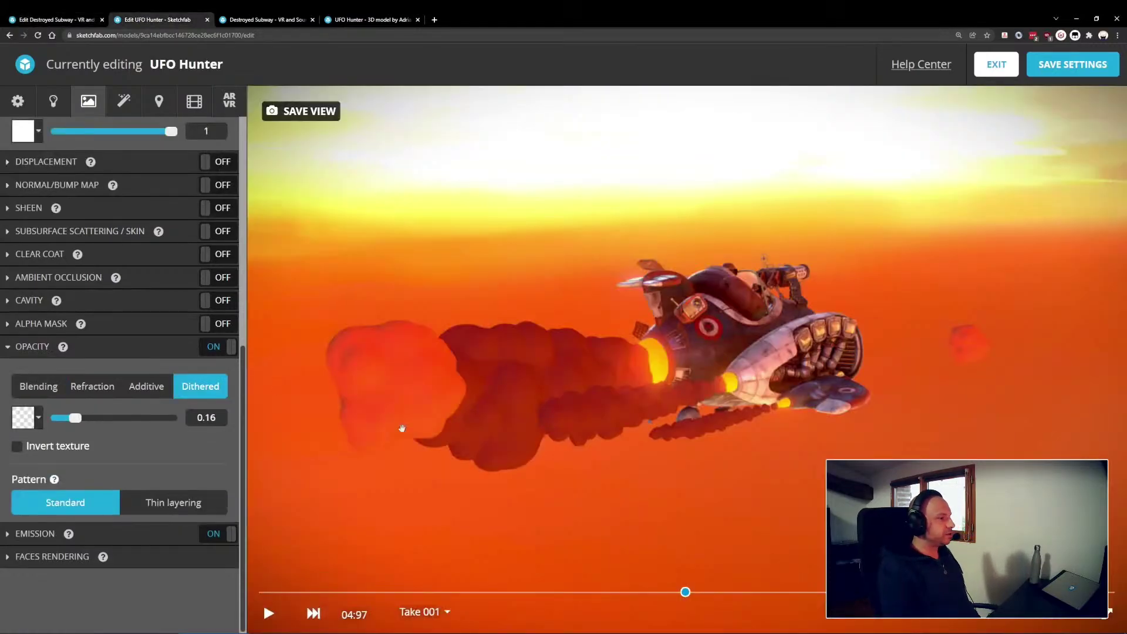
{"action": "left_click_drag", "start_coordinate": [767, 354], "coordinate": [696, 382]}
{"action": "left_click", "coordinate": [673, 592]}
{"action": "left_click_drag", "start_coordinate": [649, 590], "coordinate": [532, 592]}
{"action": "double_click", "coordinate": [789, 301]}
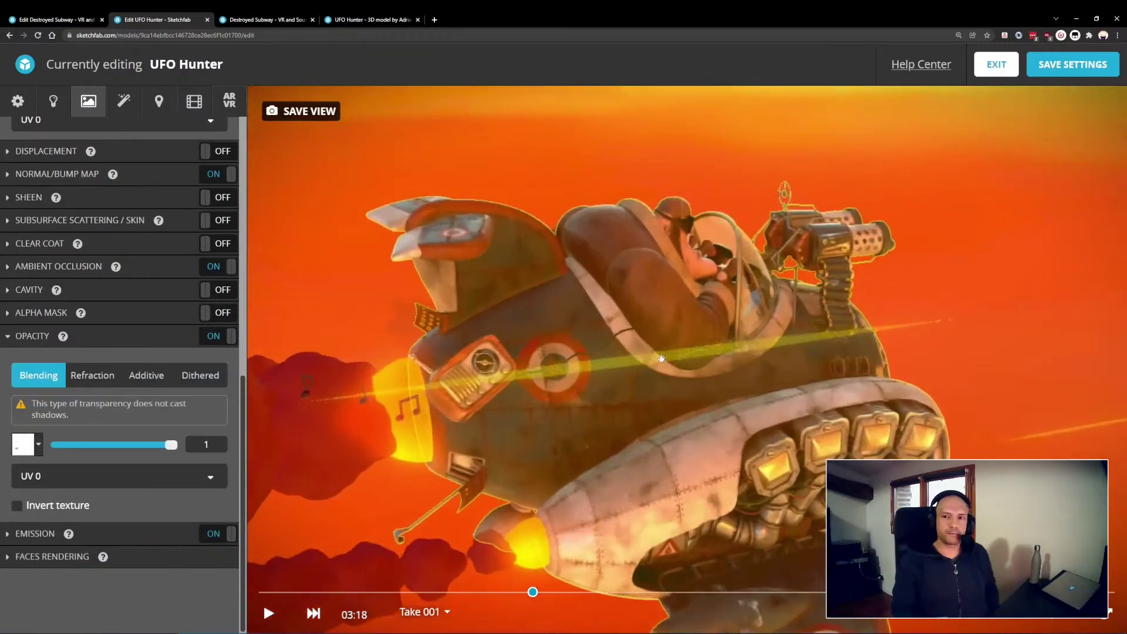
{"action": "double_click", "coordinate": [662, 359]}
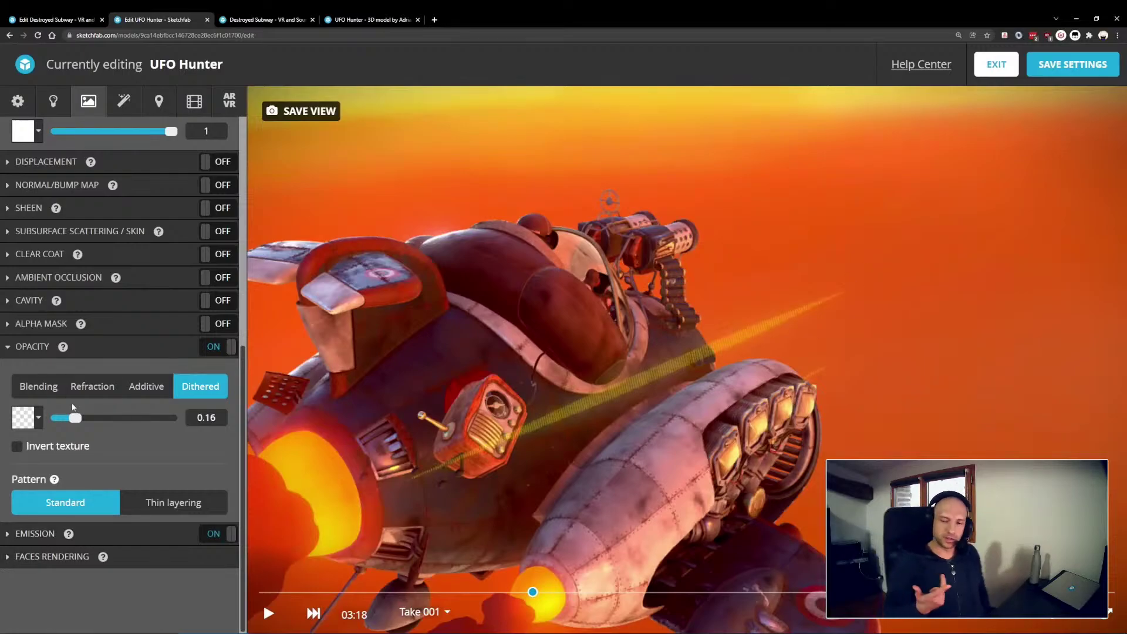
- Compare Refraction and Dithered opacity on the yellow streak, ending on Refraction
{"action": "left_click", "coordinate": [106, 386]}
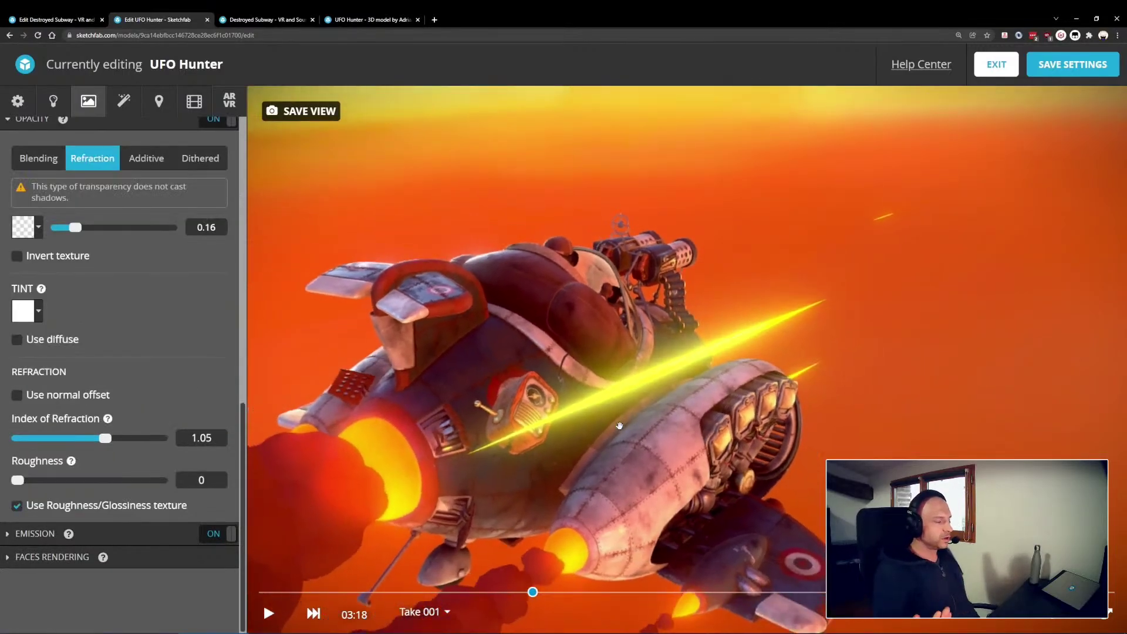
{"action": "left_click", "coordinate": [201, 158]}
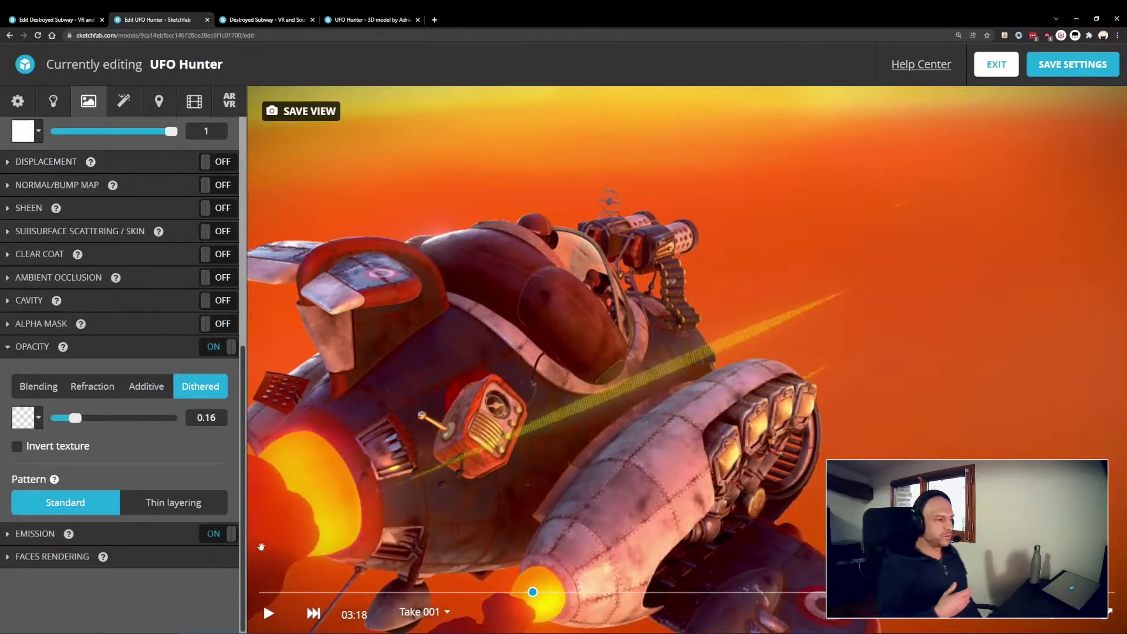
{"action": "left_click", "coordinate": [92, 386]}
{"action": "scroll", "coordinate": [370, 514], "scroll_direction": "down", "scroll_amount": 5}
{"action": "scroll", "coordinate": [372, 517], "scroll_direction": "up", "scroll_amount": 5}
- View the ship's refractive smoke trails from behind and from the side, playing the animation and pausing at 06:55
{"action": "left_click_drag", "start_coordinate": [373, 521], "coordinate": [450, 467]}
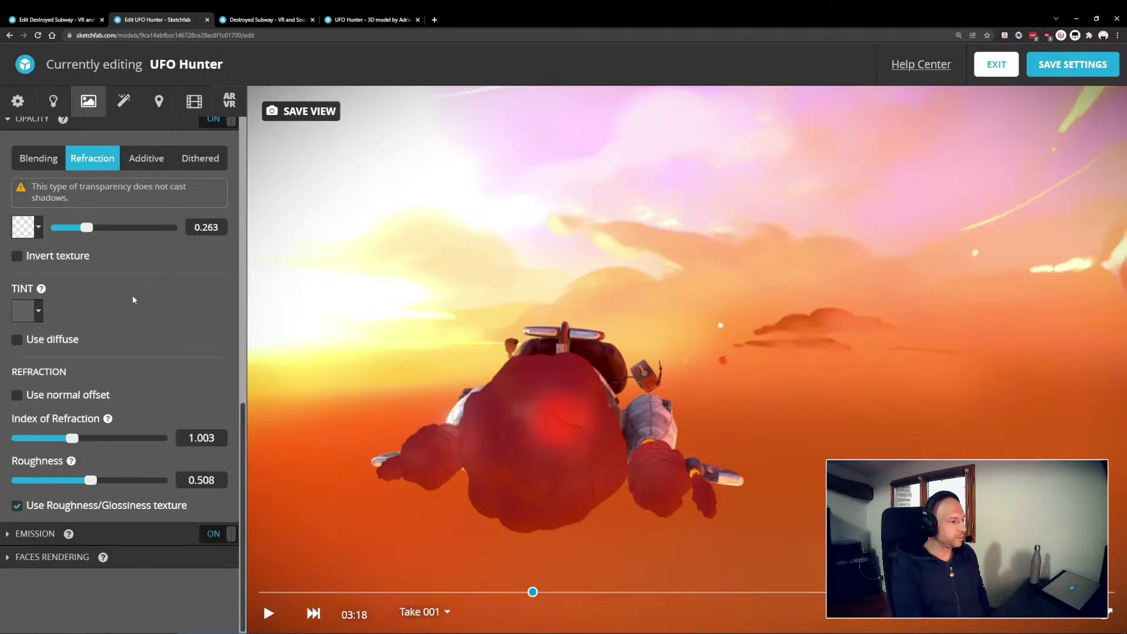
{"action": "left_click_drag", "start_coordinate": [463, 487], "coordinate": [635, 457]}
{"action": "left_click_drag", "start_coordinate": [617, 455], "coordinate": [567, 364]}
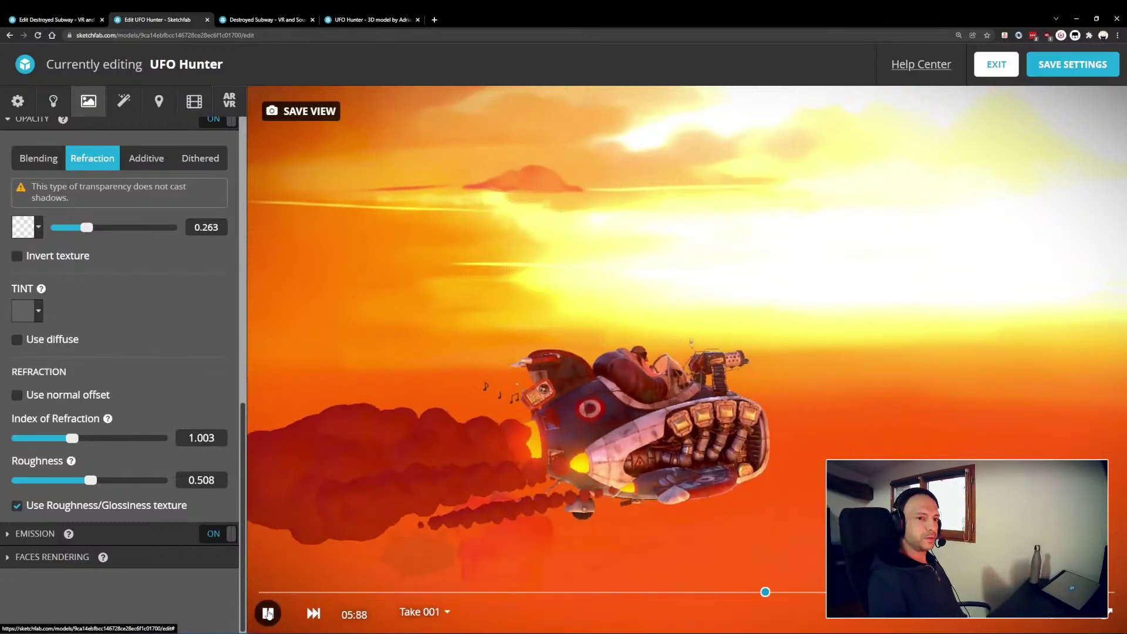
{"action": "left_click_drag", "start_coordinate": [581, 432], "coordinate": [555, 446]}
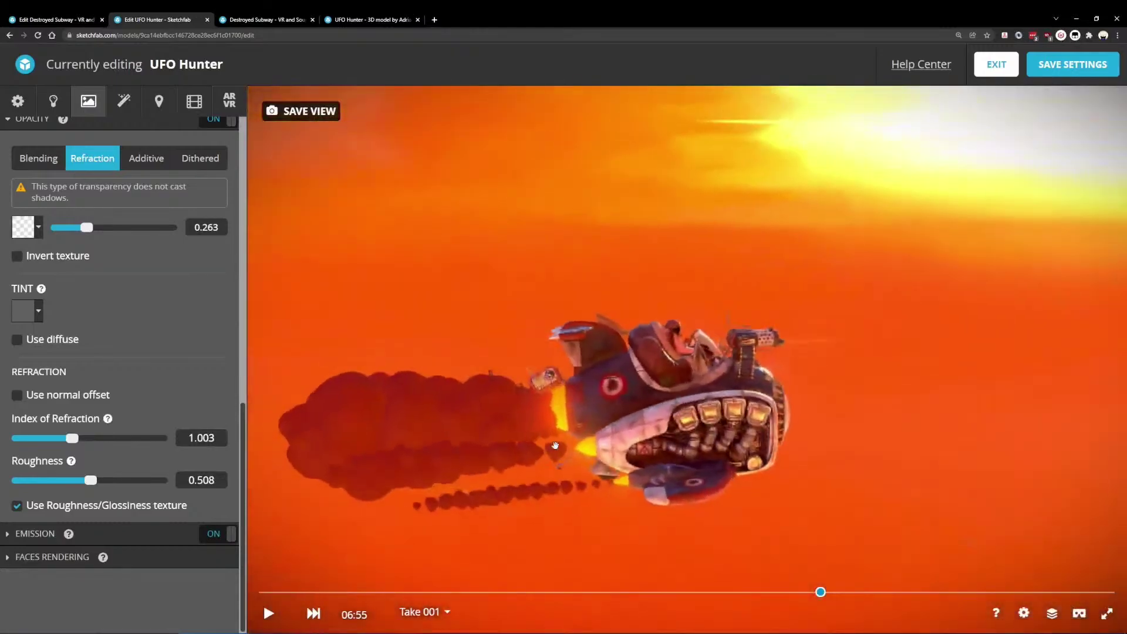
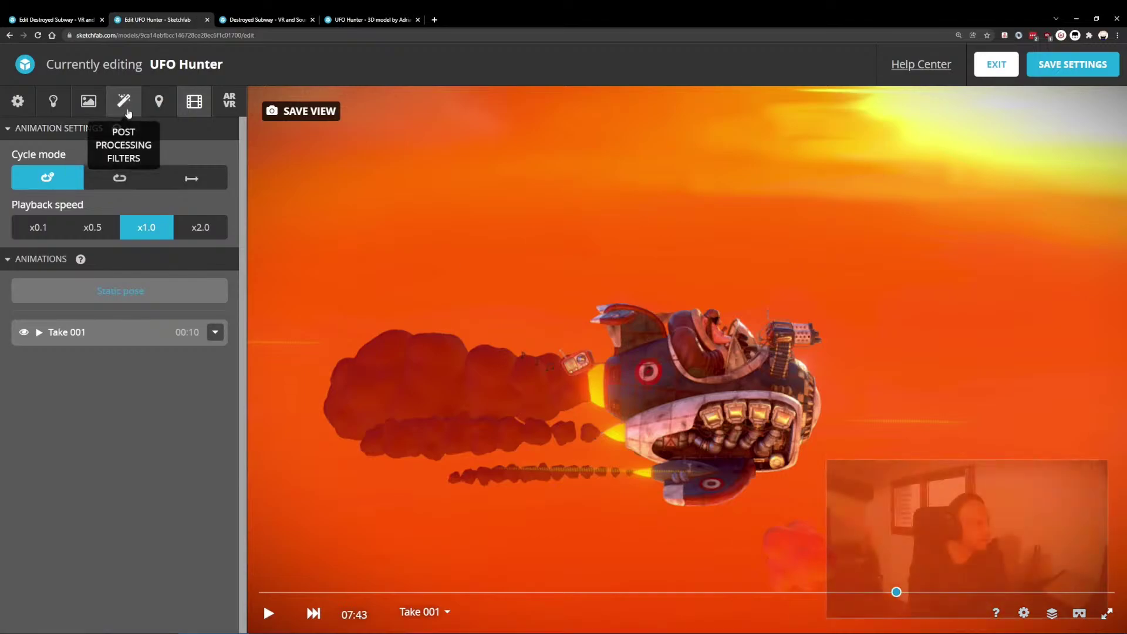
- Open the post-processing filters and compare the ship with Screen Space Reflection off and on
{"action": "left_click", "coordinate": [124, 102]}
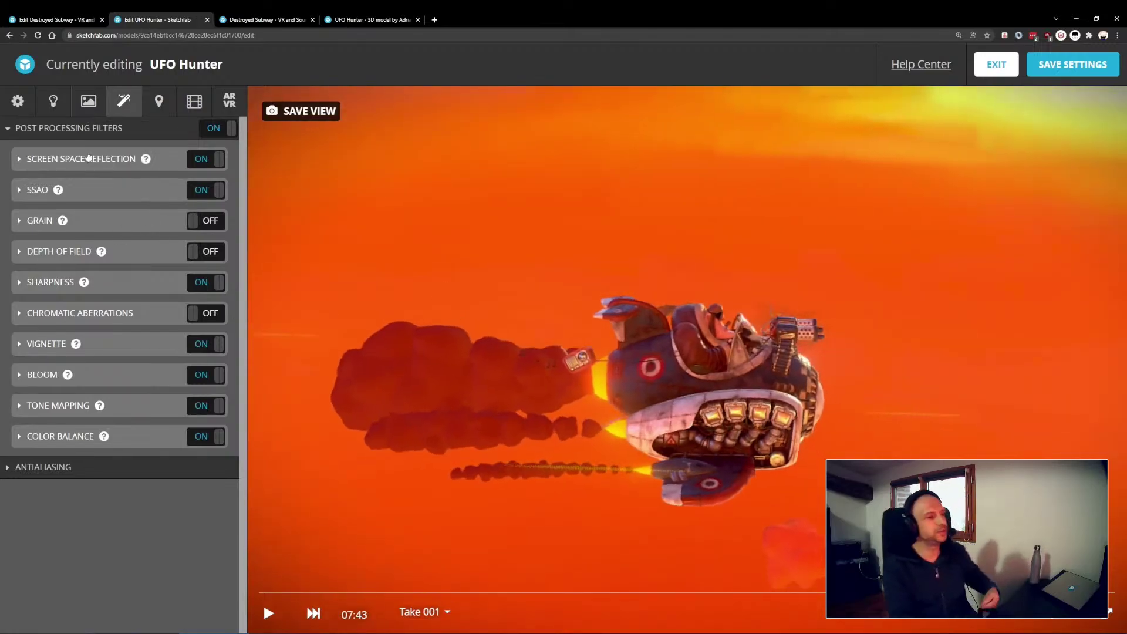
{"action": "left_click", "coordinate": [88, 157]}
{"action": "scroll", "coordinate": [888, 406], "scroll_direction": "up", "scroll_amount": 3}
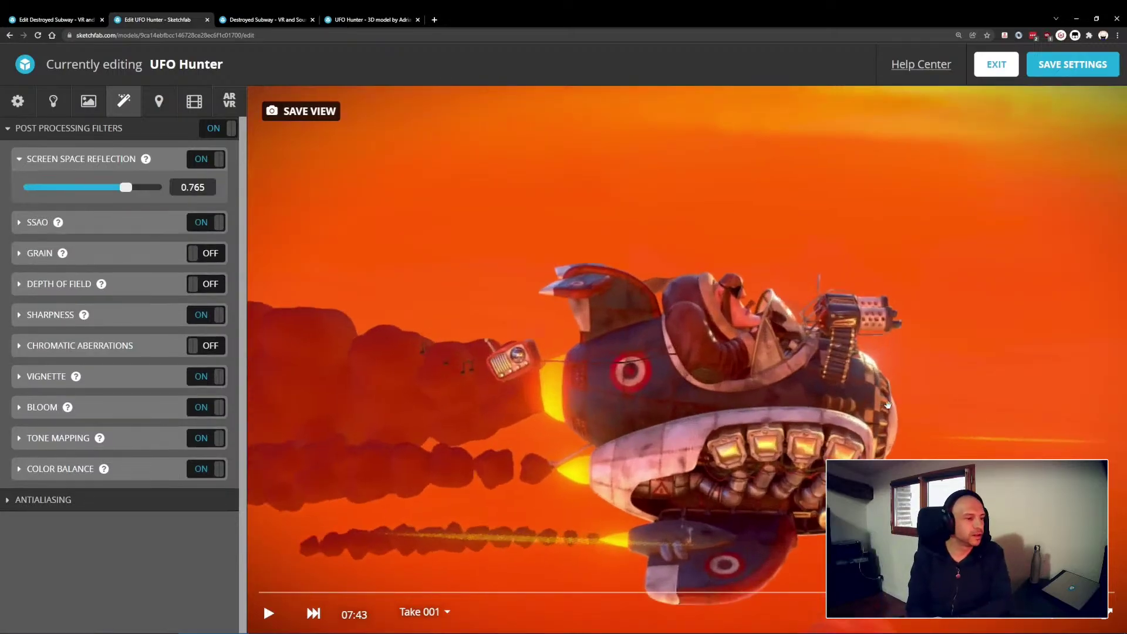
{"action": "scroll", "coordinate": [887, 405], "scroll_direction": "up", "scroll_amount": 5}
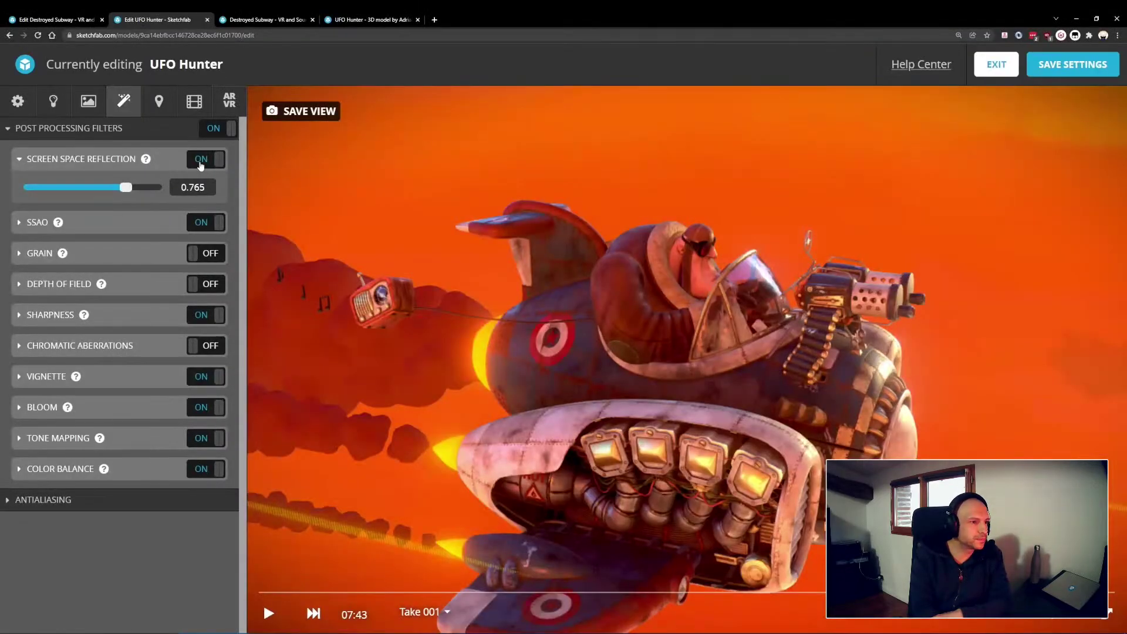
{"action": "left_click", "coordinate": [200, 164]}
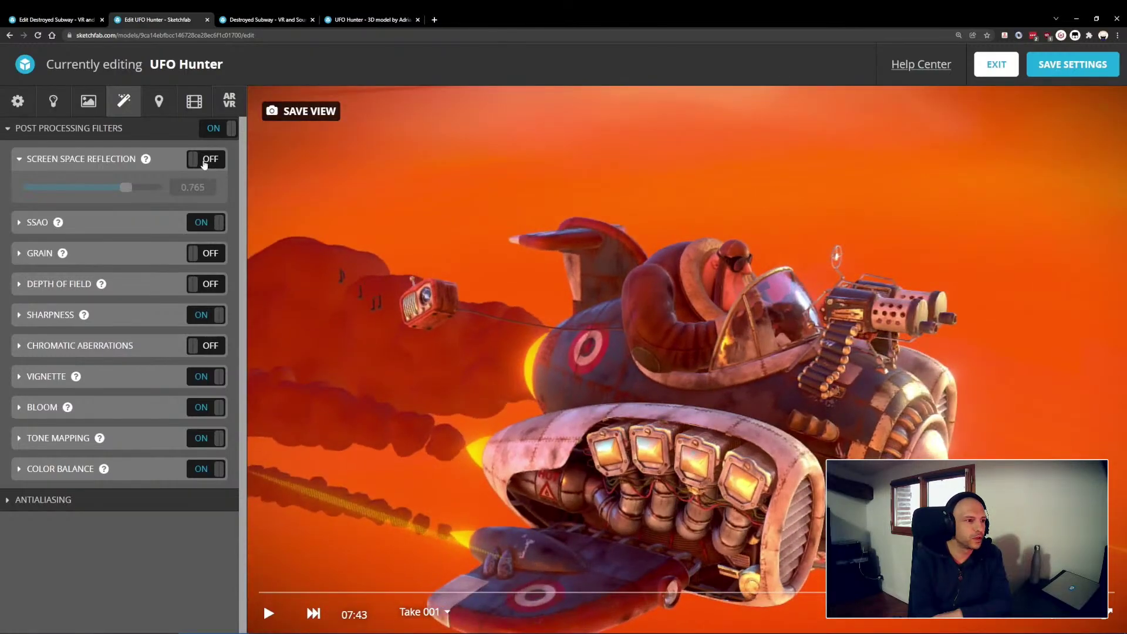
{"action": "left_click", "coordinate": [205, 160]}
{"action": "left_click", "coordinate": [204, 160]}
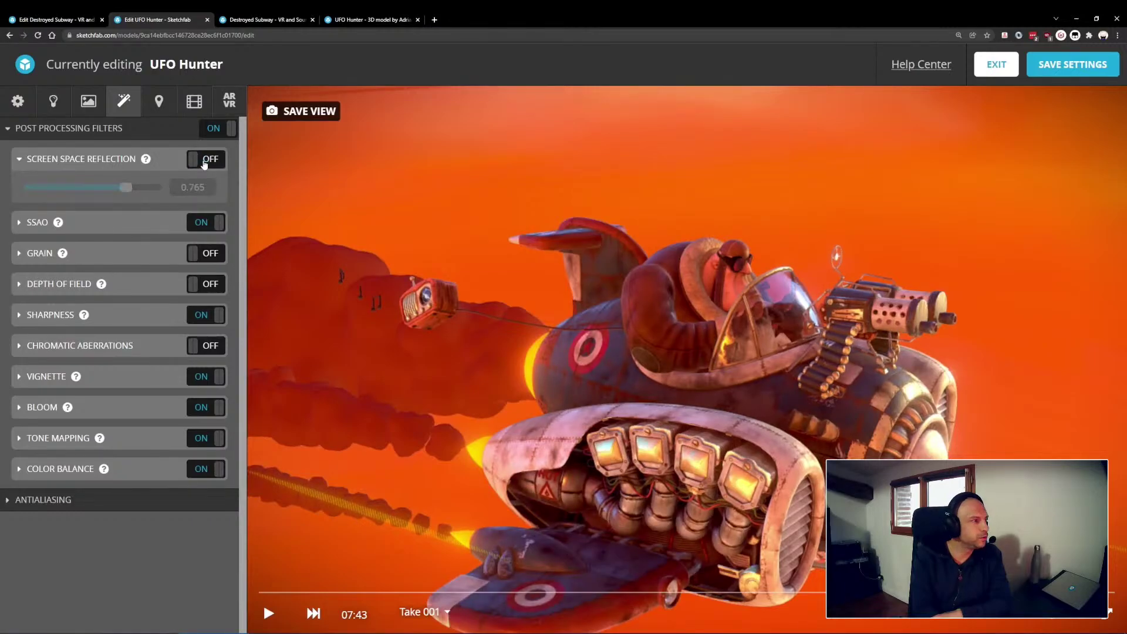
{"action": "left_click", "coordinate": [204, 160]}
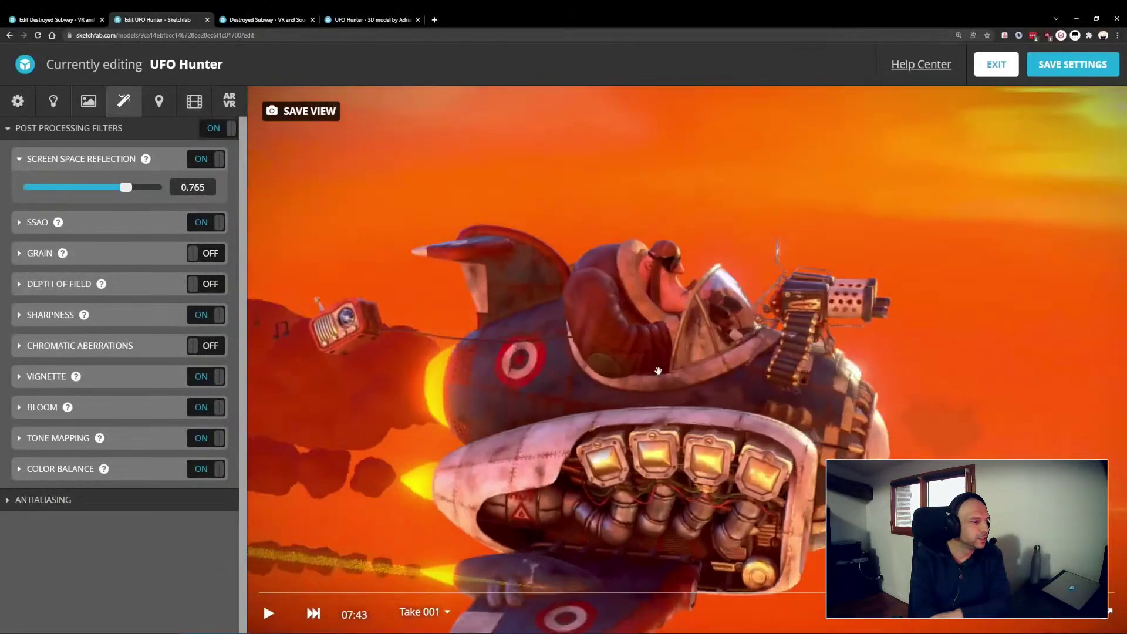
- Examine reflections on the cockpit glass and machine guns up close, comparing Screen Space Reflection off and on
{"action": "scroll", "coordinate": [752, 373], "scroll_direction": "up", "scroll_amount": 5}
{"action": "scroll", "coordinate": [754, 370], "scroll_direction": "down", "scroll_amount": 5}
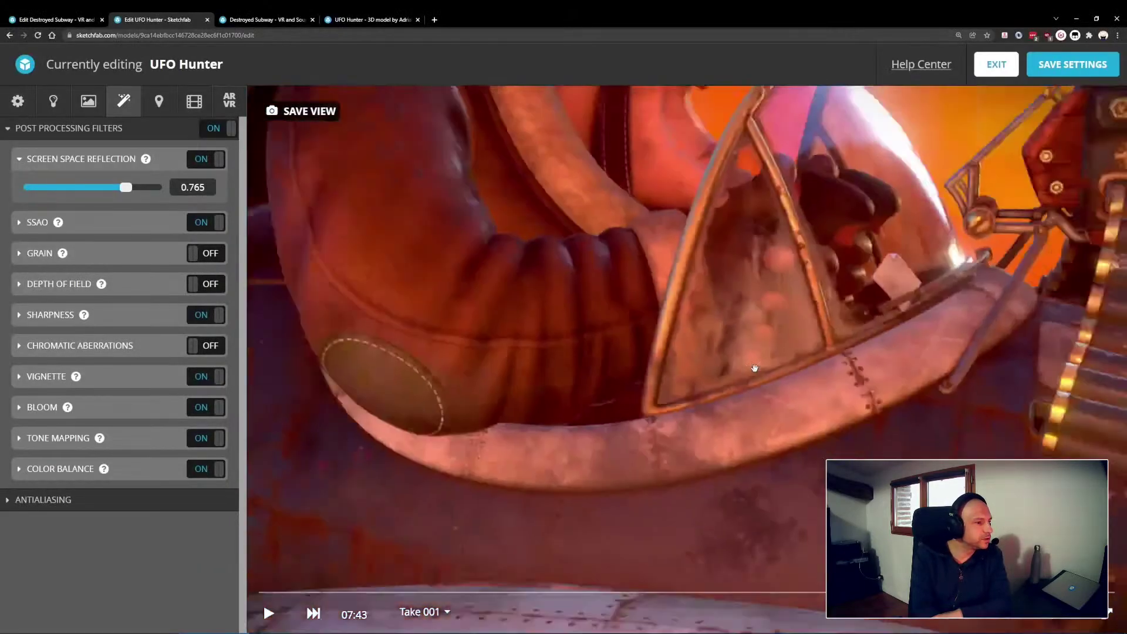
{"action": "scroll", "coordinate": [855, 269], "scroll_direction": "down", "scroll_amount": 4}
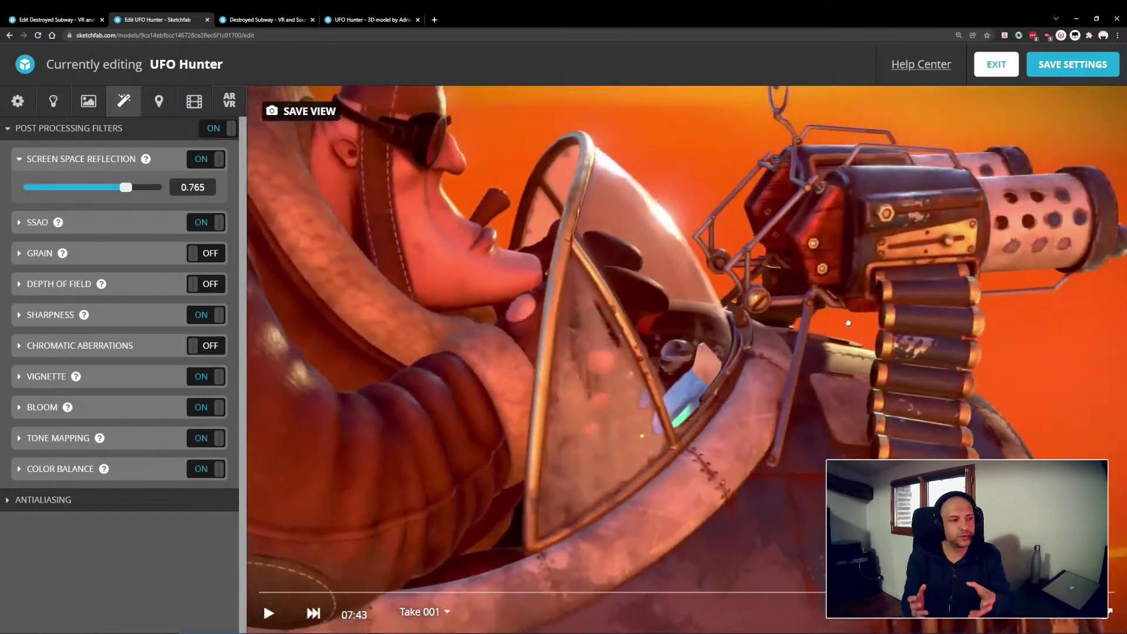
{"action": "left_click_drag", "start_coordinate": [849, 323], "coordinate": [738, 274]}
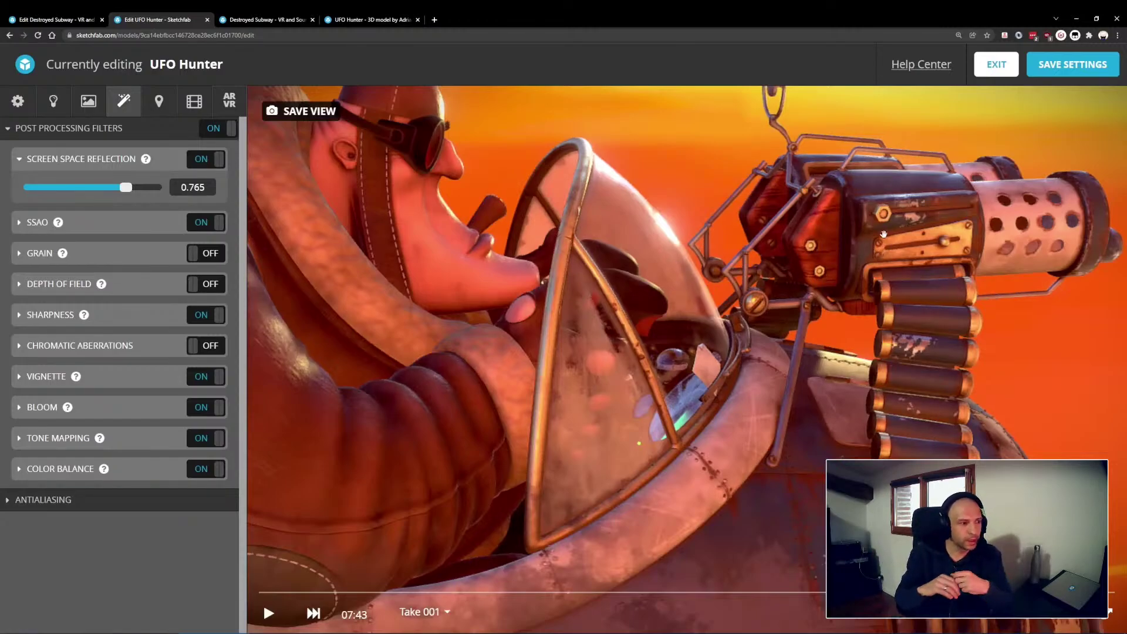
{"action": "left_click_drag", "start_coordinate": [884, 235], "coordinate": [889, 231]}
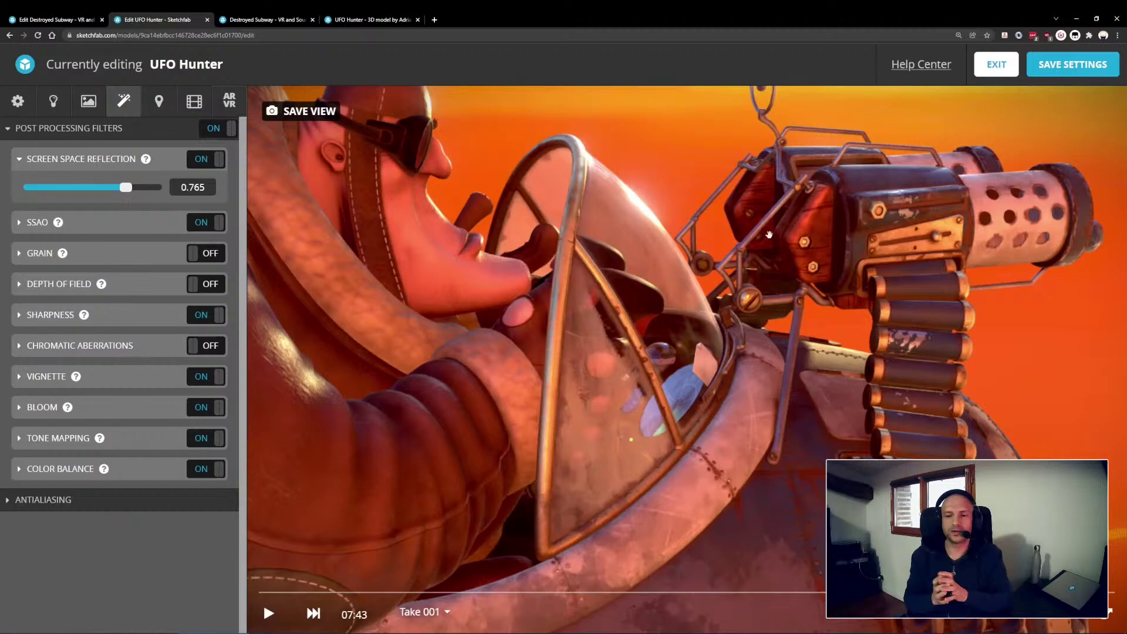
{"action": "left_click_drag", "start_coordinate": [893, 274], "coordinate": [693, 264]}
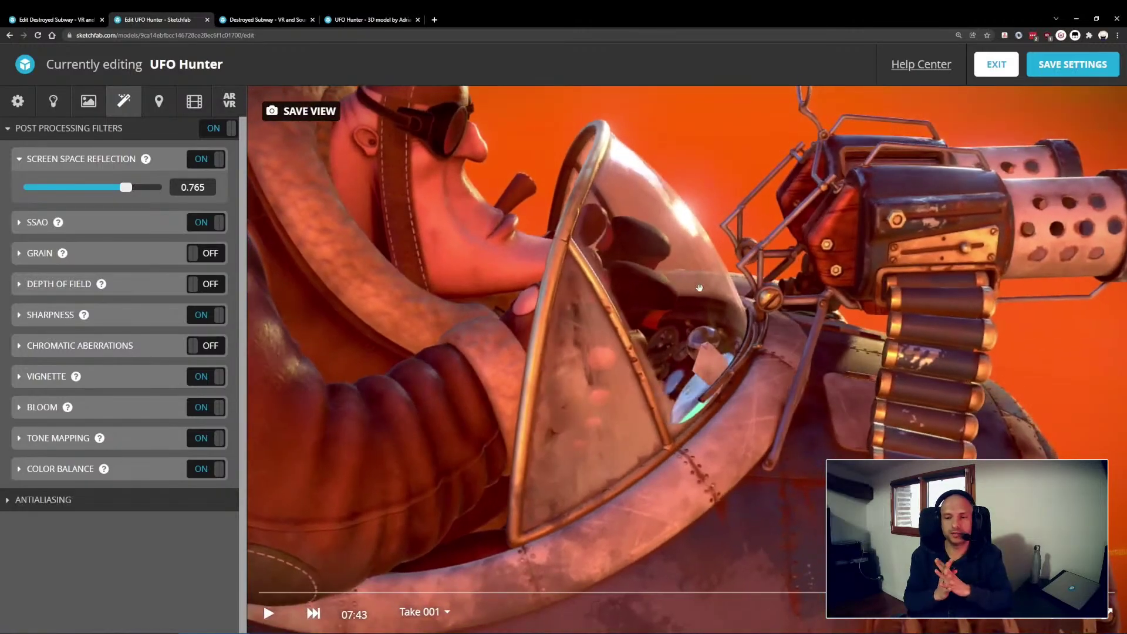
{"action": "left_click", "coordinate": [201, 159]}
{"action": "left_click", "coordinate": [200, 159]}
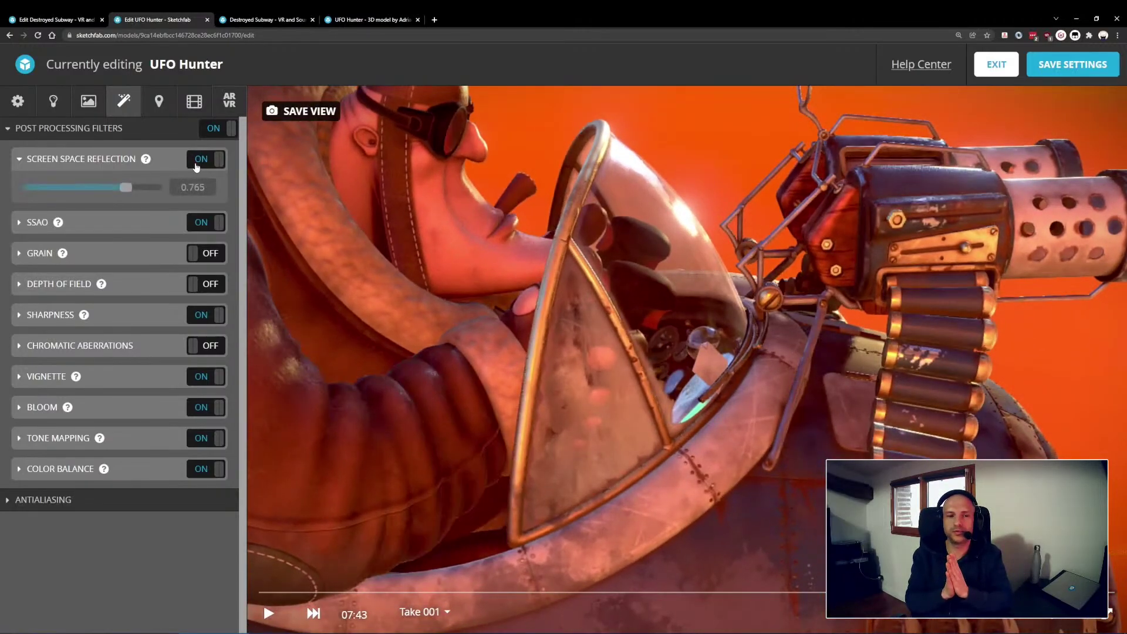
{"action": "left_click", "coordinate": [197, 164]}
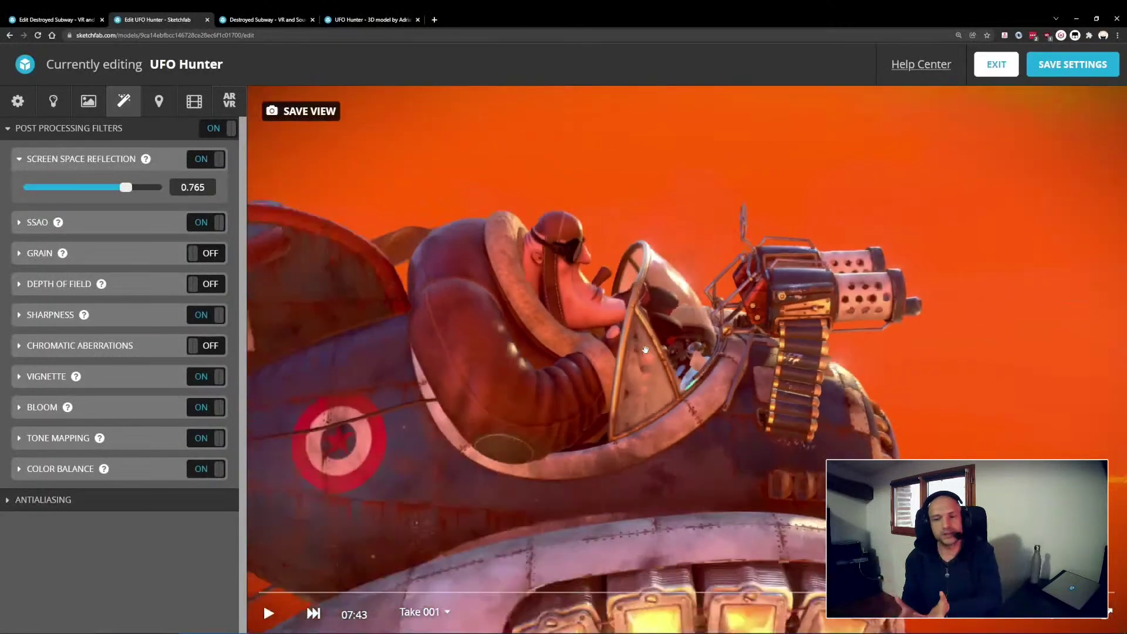
{"action": "left_click_drag", "start_coordinate": [646, 351], "coordinate": [488, 368]}
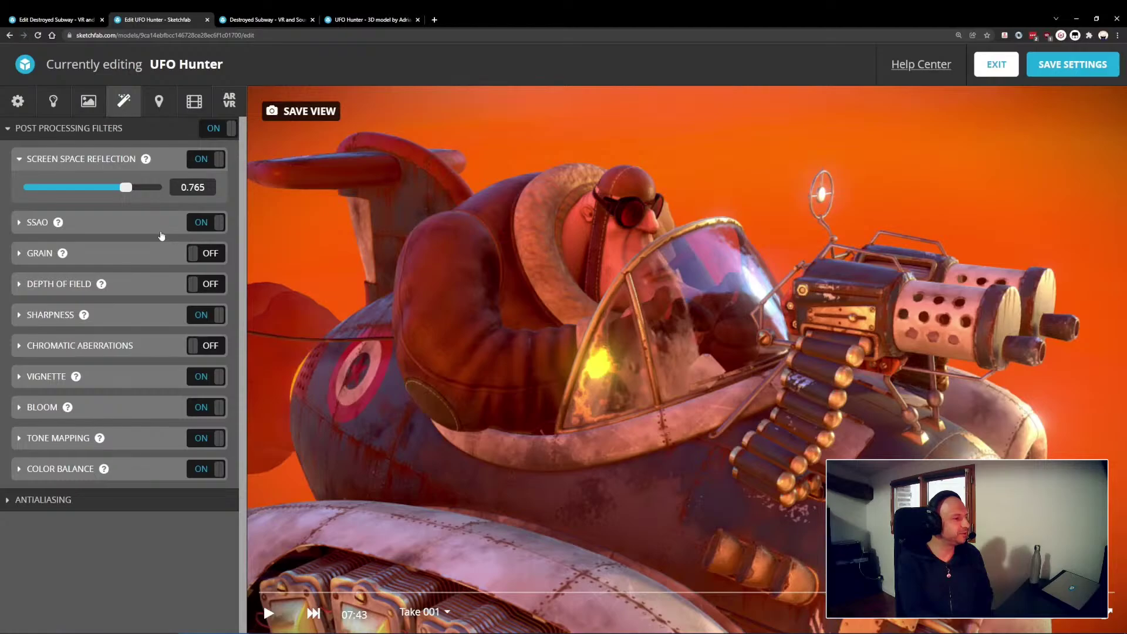
- Open the SSAO settings and compare the pilot and cockpit with SSAO off and on
{"action": "left_click", "coordinate": [163, 224]}
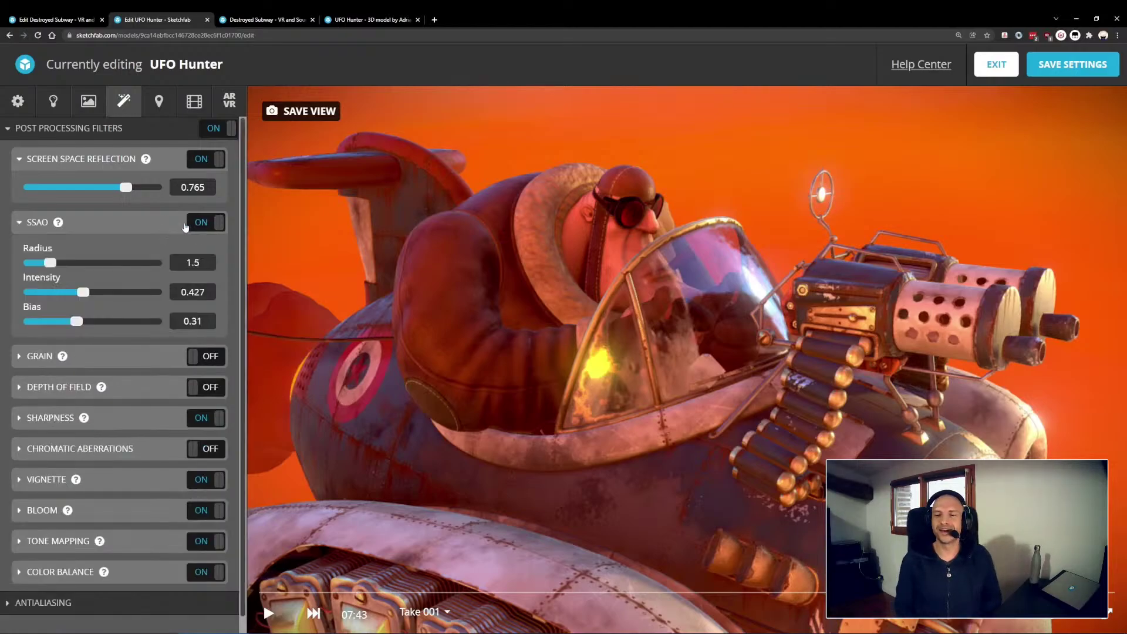
{"action": "left_click", "coordinate": [196, 229]}
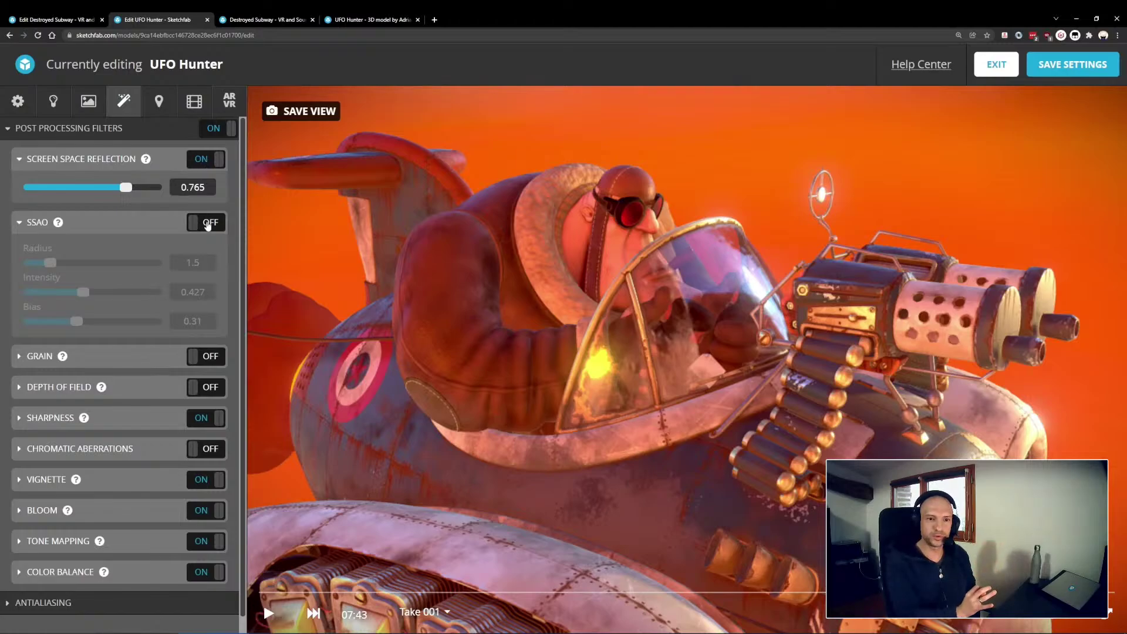
{"action": "left_click", "coordinate": [207, 224]}
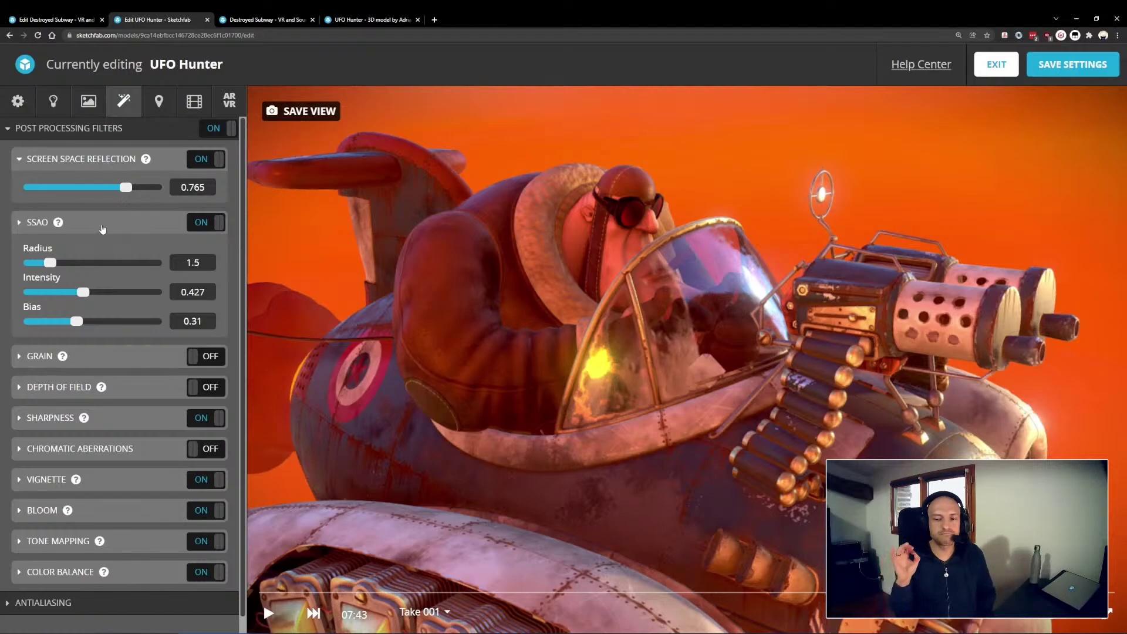
{"action": "left_click", "coordinate": [102, 230]}
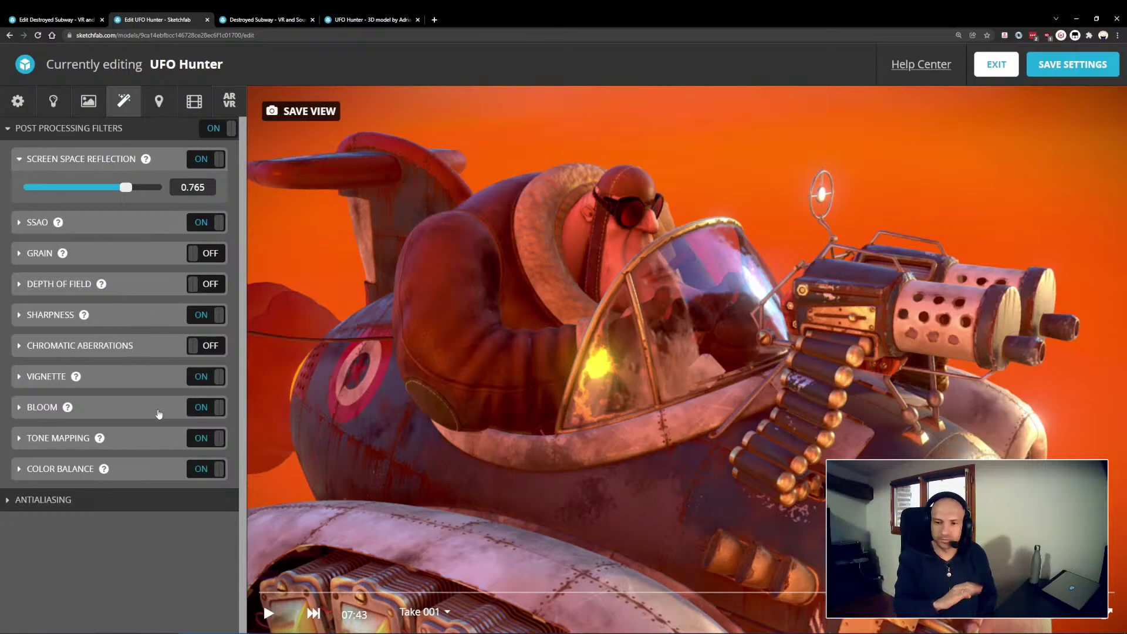
- Open the Bloom settings and compare the ship with Bloom off and on
{"action": "left_click", "coordinate": [168, 414]}
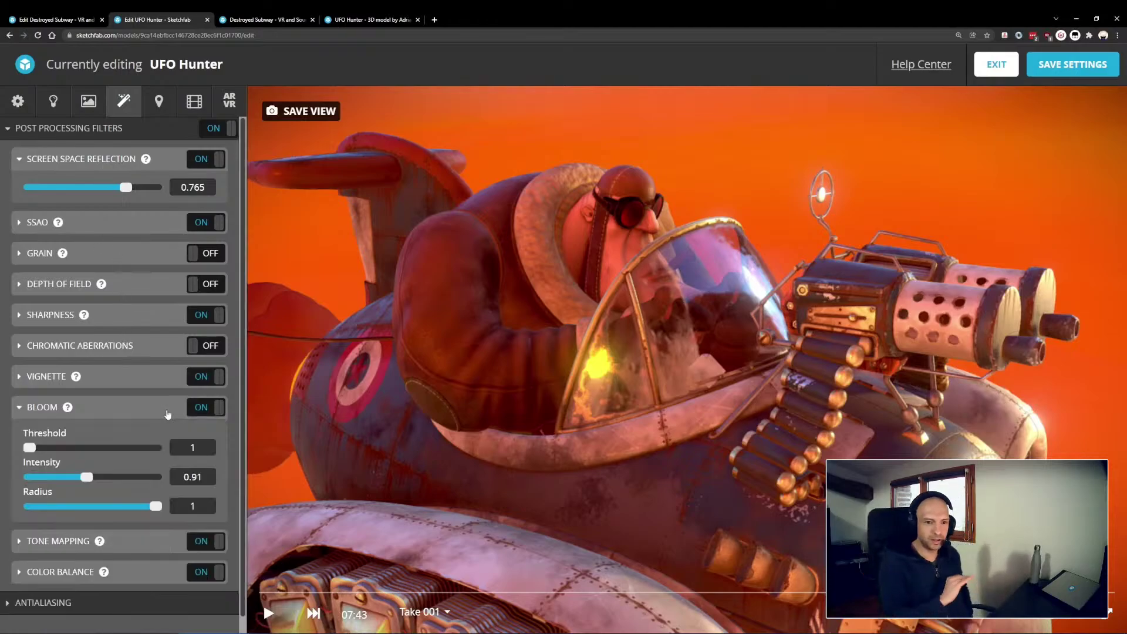
{"action": "left_click", "coordinate": [197, 414]}
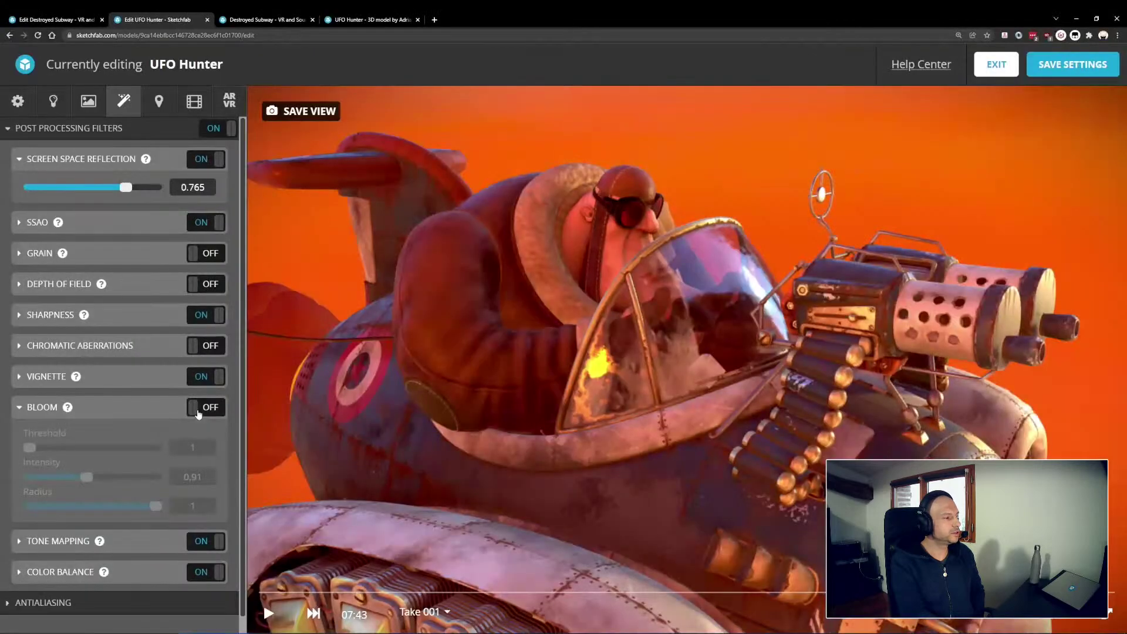
{"action": "left_click", "coordinate": [198, 411]}
- Set the Bloom intensity to 1.765 and its threshold to 0.147, checking the glow against the bright sky
{"action": "scroll", "coordinate": [588, 387], "scroll_direction": "down", "scroll_amount": 5}
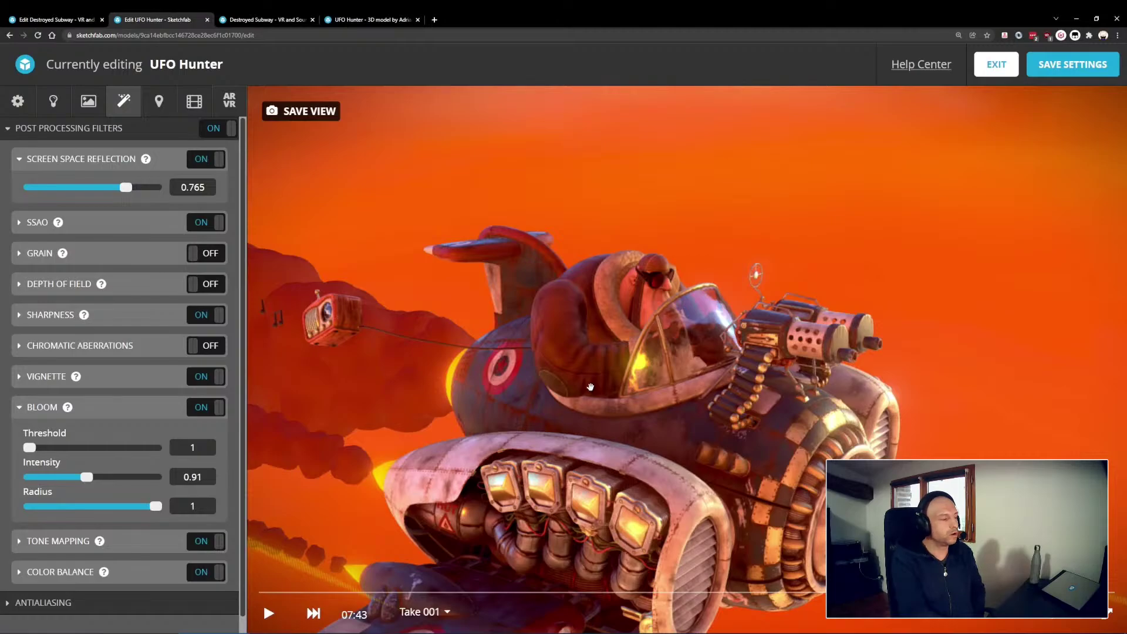
{"action": "left_click_drag", "start_coordinate": [118, 481], "coordinate": [141, 478]}
{"action": "left_click_drag", "start_coordinate": [411, 419], "coordinate": [499, 417]}
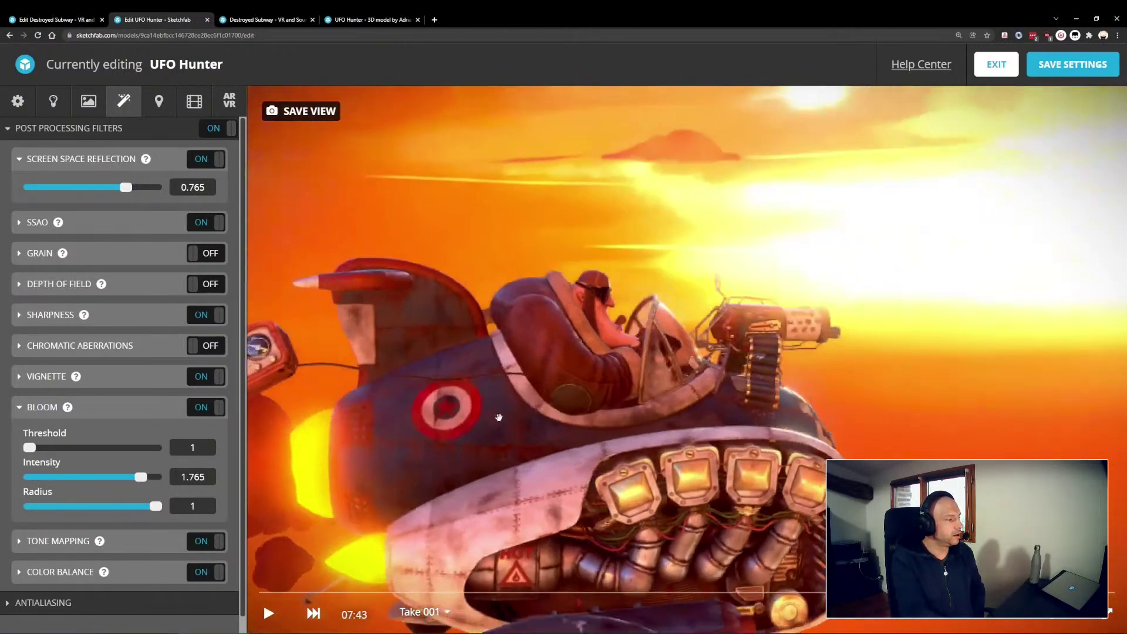
{"action": "left_click_drag", "start_coordinate": [34, 449], "coordinate": [121, 448]}
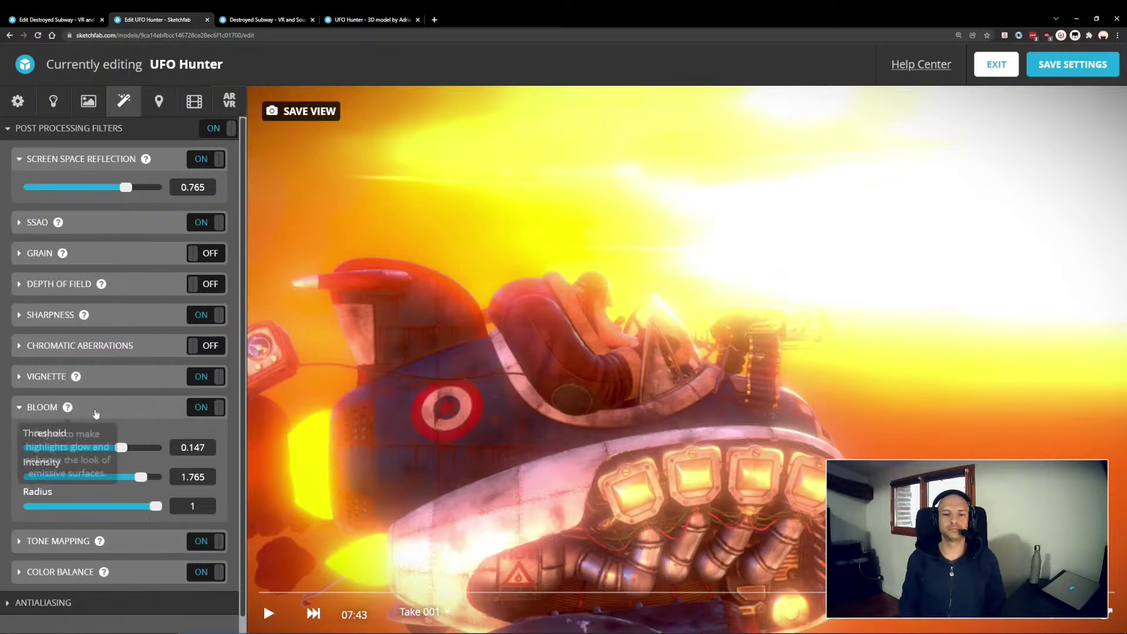
{"action": "left_click", "coordinate": [99, 414]}
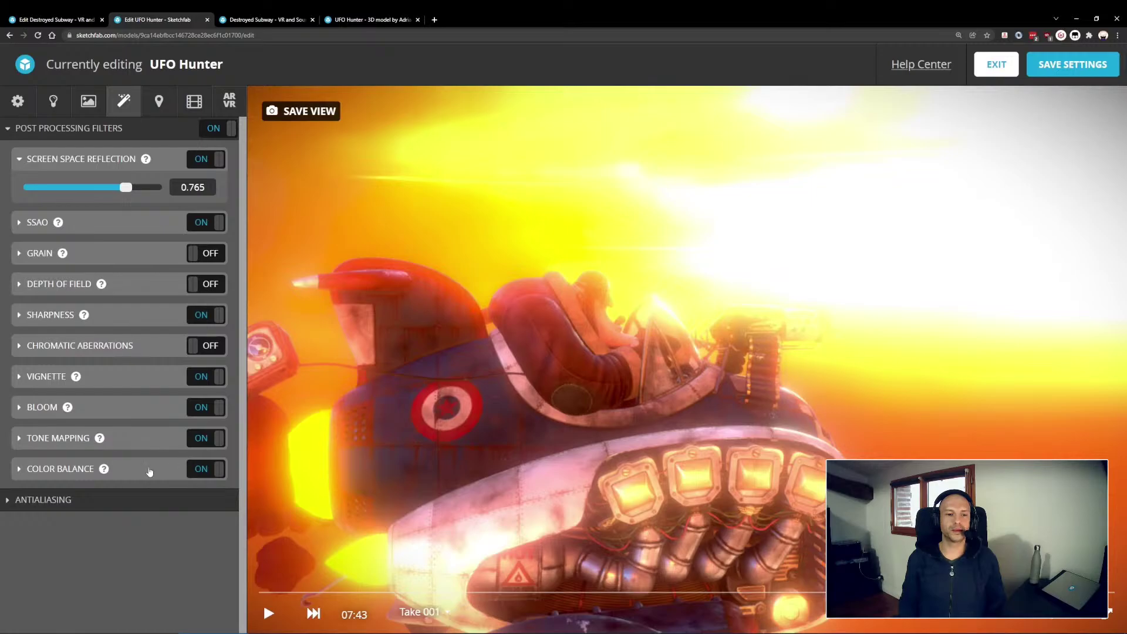
- Open the Tone Mapping settings and review the type, exposure, brightness, contrast and saturation controls
{"action": "left_click", "coordinate": [130, 439]}
{"action": "scroll", "coordinate": [136, 488], "scroll_direction": "down", "scroll_amount": 2}
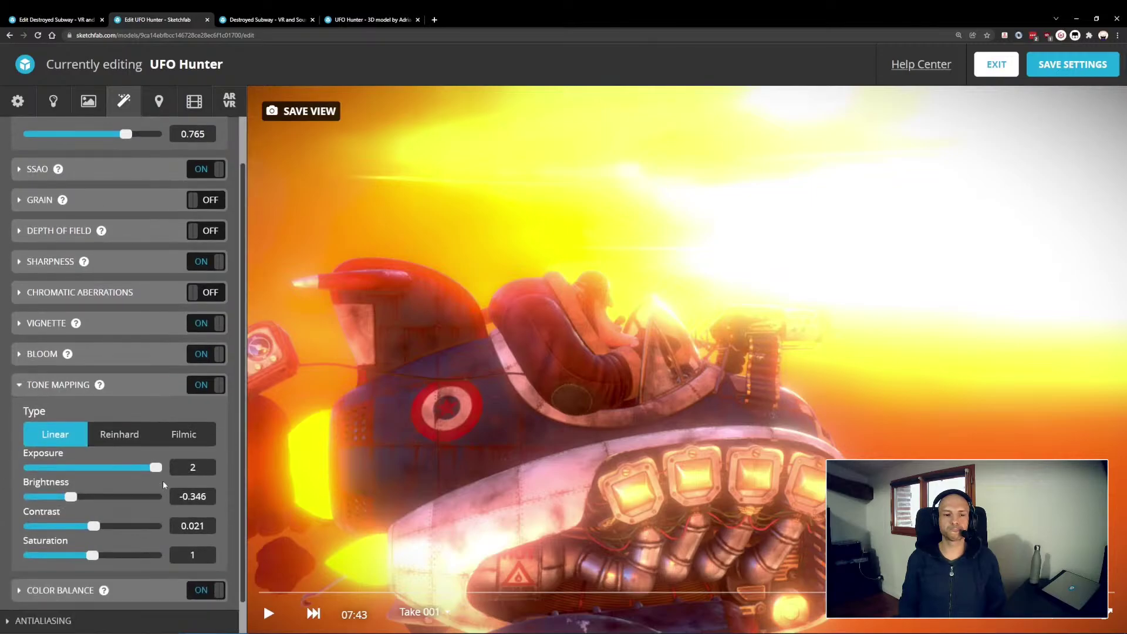
{"action": "scroll", "coordinate": [153, 421], "scroll_direction": "up", "scroll_amount": 1}
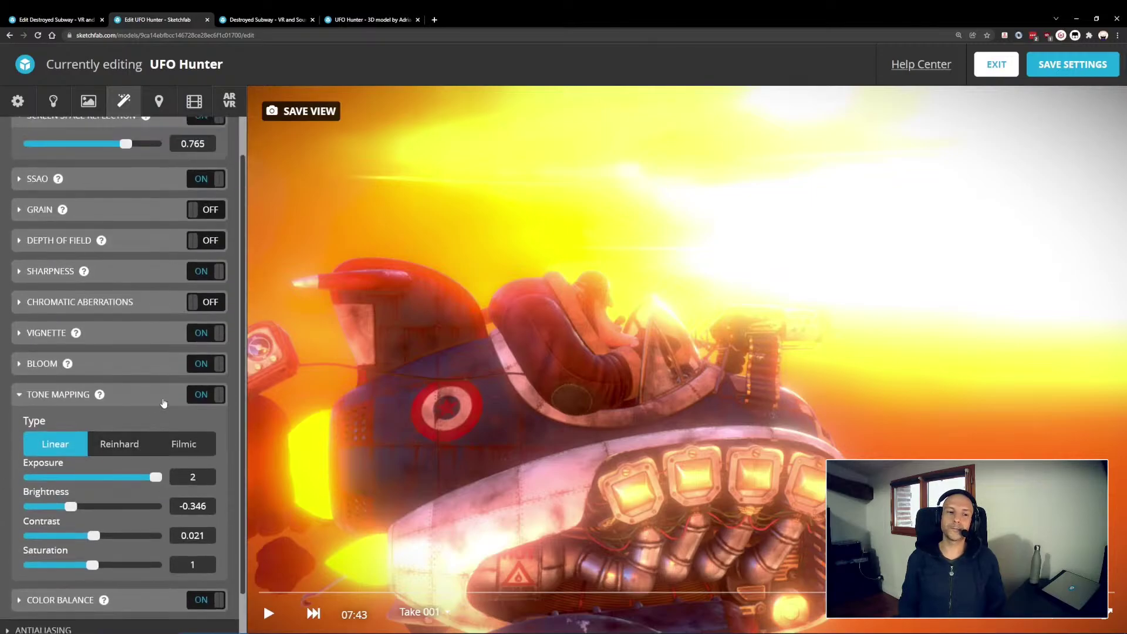